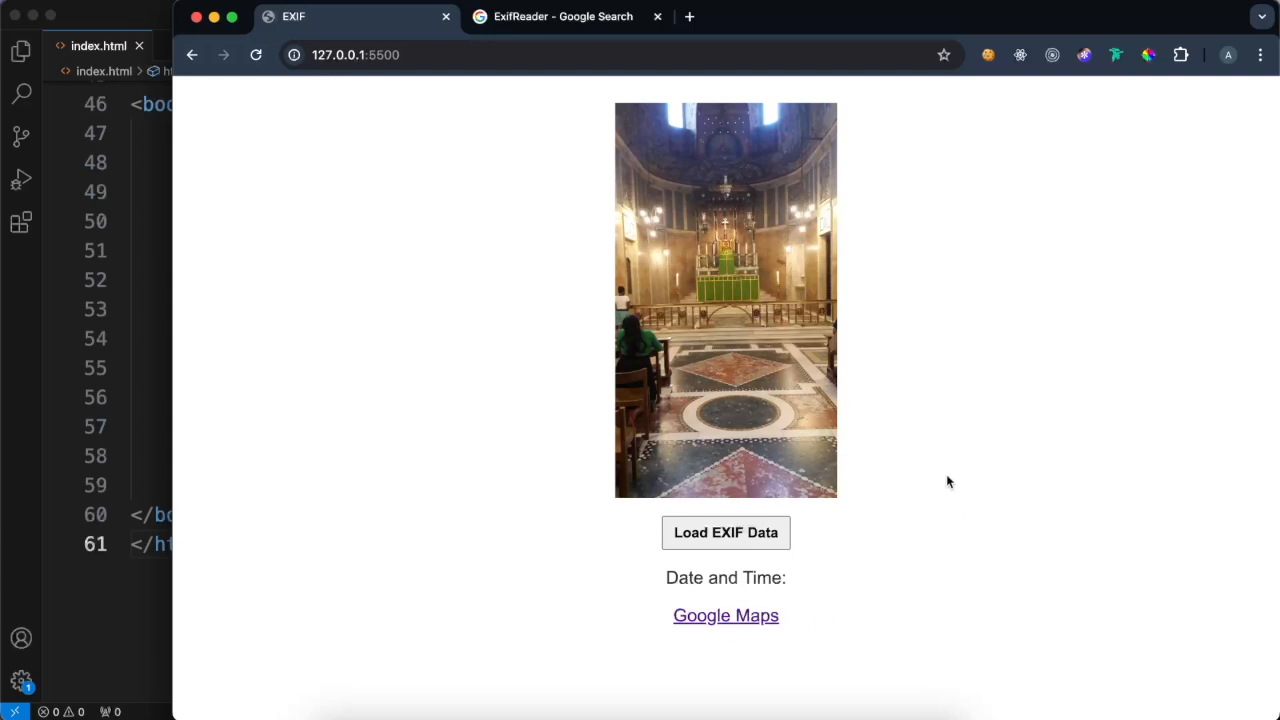
Step: From the ExifReader search results, bring up the npm package page and the GitHub repository
{"action": "left_click", "coordinate": [520, 17]}
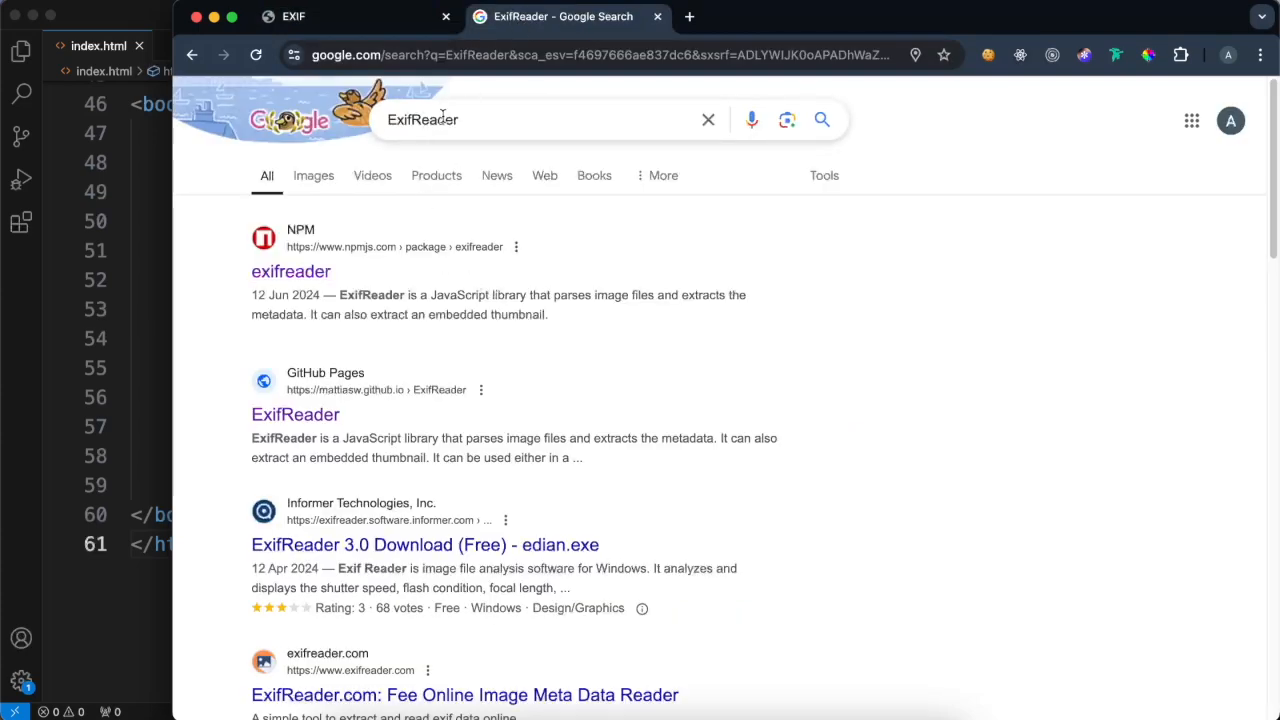
{"action": "left_click", "coordinate": [268, 274], "text": "super"}
{"action": "left_click", "coordinate": [300, 415], "text": "super"}
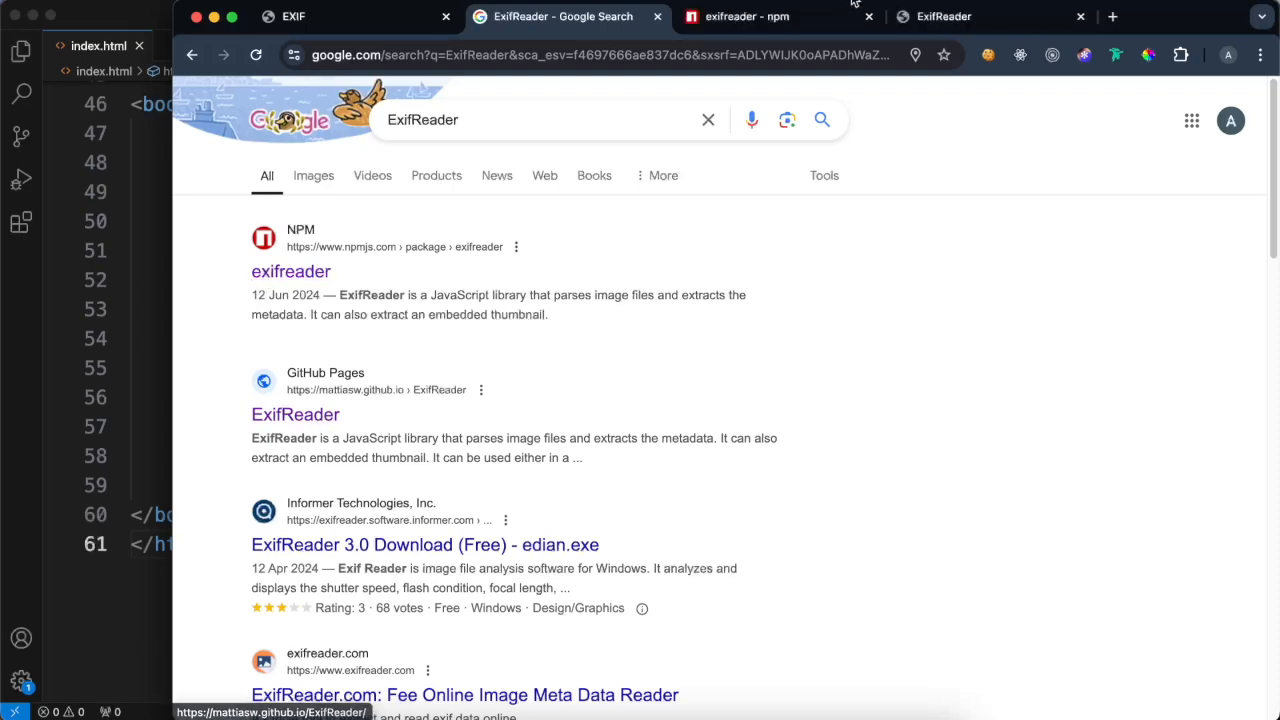
{"action": "left_click", "coordinate": [760, 16]}
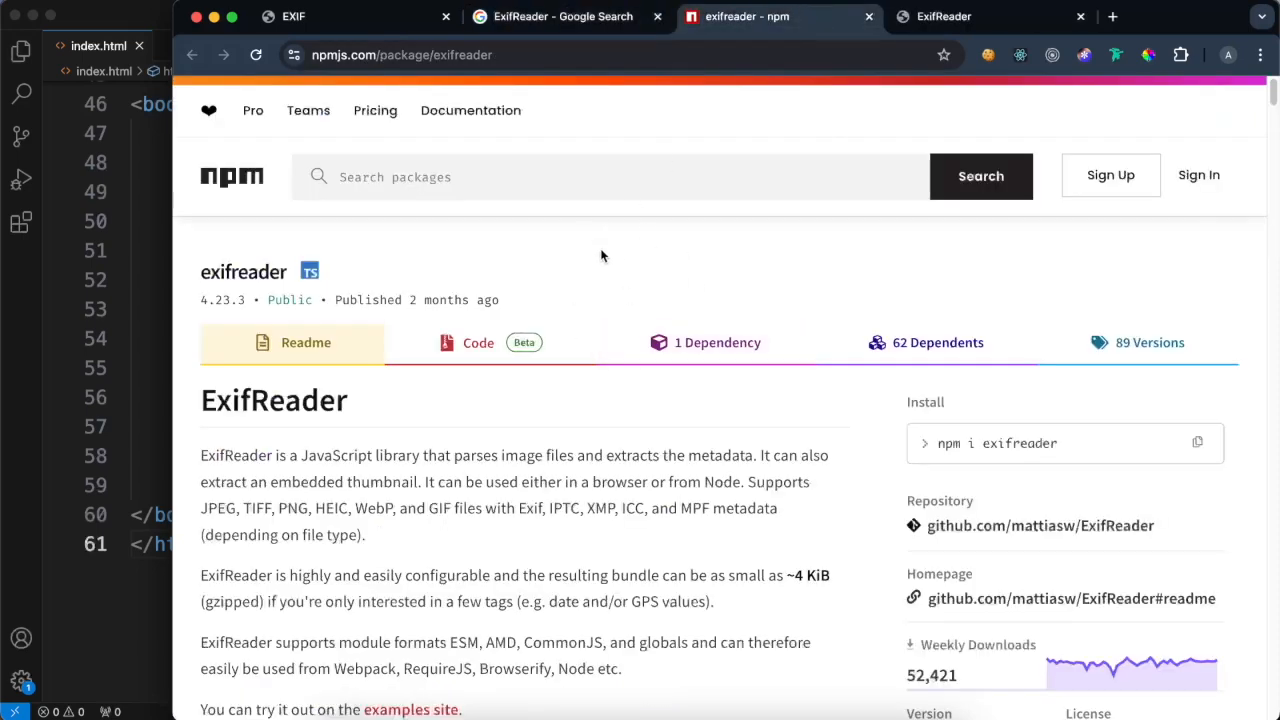
{"action": "scroll", "coordinate": [596, 253], "scroll_direction": "down", "scroll_amount": 15}
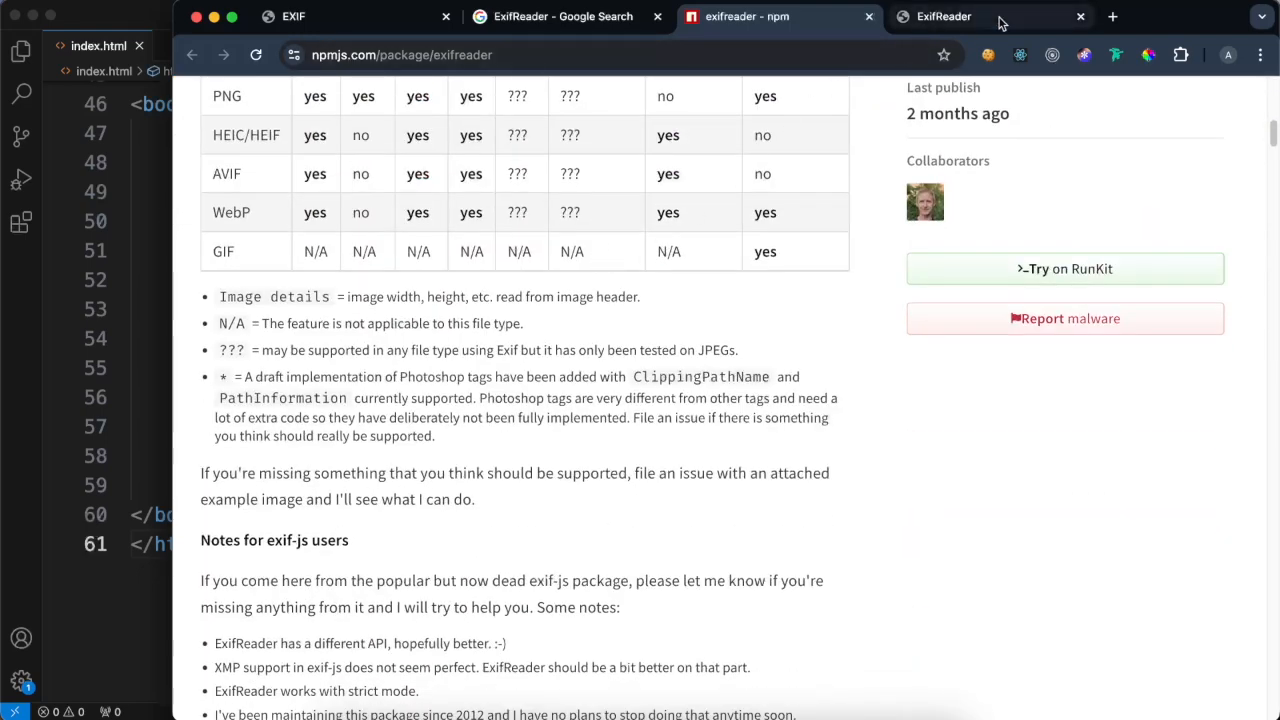
{"action": "left_click", "coordinate": [960, 16]}
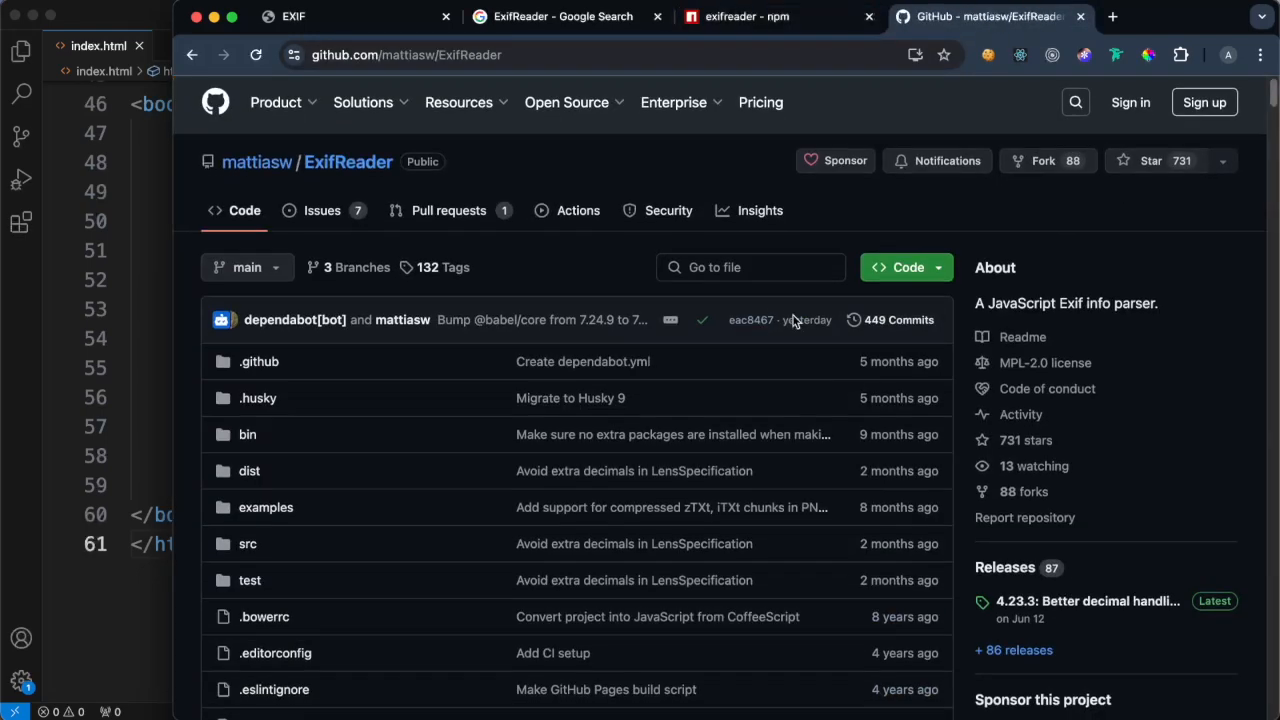
{"action": "scroll", "coordinate": [790, 320], "scroll_direction": "down", "scroll_amount": 4}
{"action": "scroll", "coordinate": [791, 320], "scroll_direction": "down", "scroll_amount": 4}
{"action": "scroll", "coordinate": [791, 320], "scroll_direction": "down", "scroll_amount": 3}
{"action": "scroll", "coordinate": [791, 320], "scroll_direction": "down", "scroll_amount": 2}
{"action": "scroll", "coordinate": [791, 320], "scroll_direction": "down", "scroll_amount": 3}
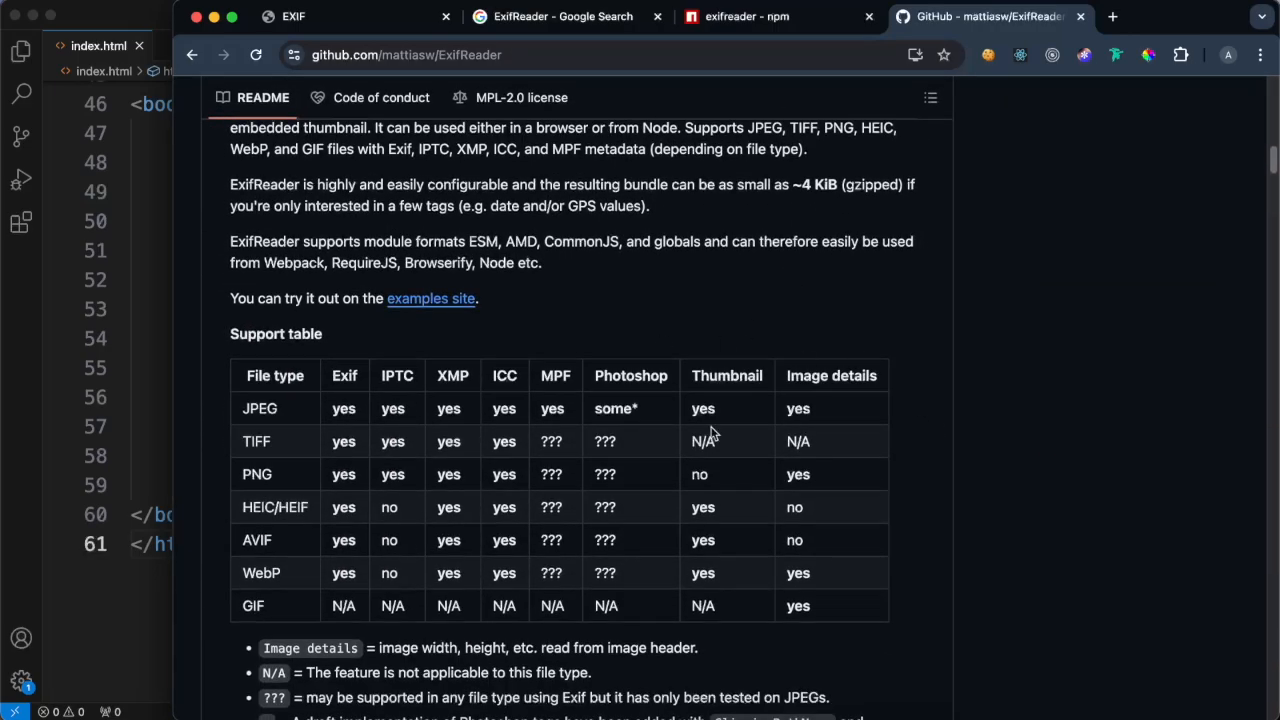
{"action": "scroll", "coordinate": [980, 486], "scroll_direction": "down", "scroll_amount": 3}
{"action": "scroll", "coordinate": [980, 486], "scroll_direction": "down", "scroll_amount": 4}
{"action": "scroll", "coordinate": [975, 484], "scroll_direction": "down", "scroll_amount": 2}
{"action": "scroll", "coordinate": [973, 482], "scroll_direction": "down", "scroll_amount": 3}
{"action": "scroll", "coordinate": [973, 482], "scroll_direction": "down", "scroll_amount": 3}
{"action": "scroll", "coordinate": [973, 482], "scroll_direction": "down", "scroll_amount": 3}
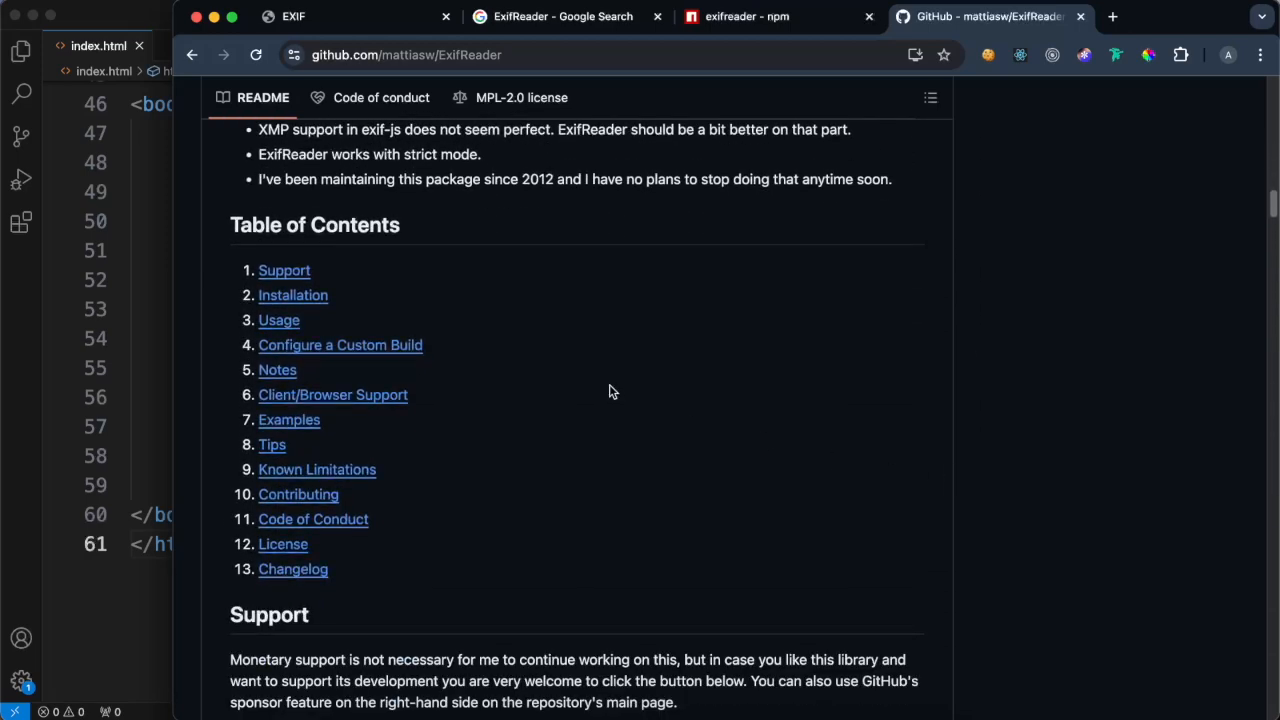
Step: Review the README's Usage section, then close the research tabs leaving only the local EXIF page
{"action": "left_click", "coordinate": [278, 321]}
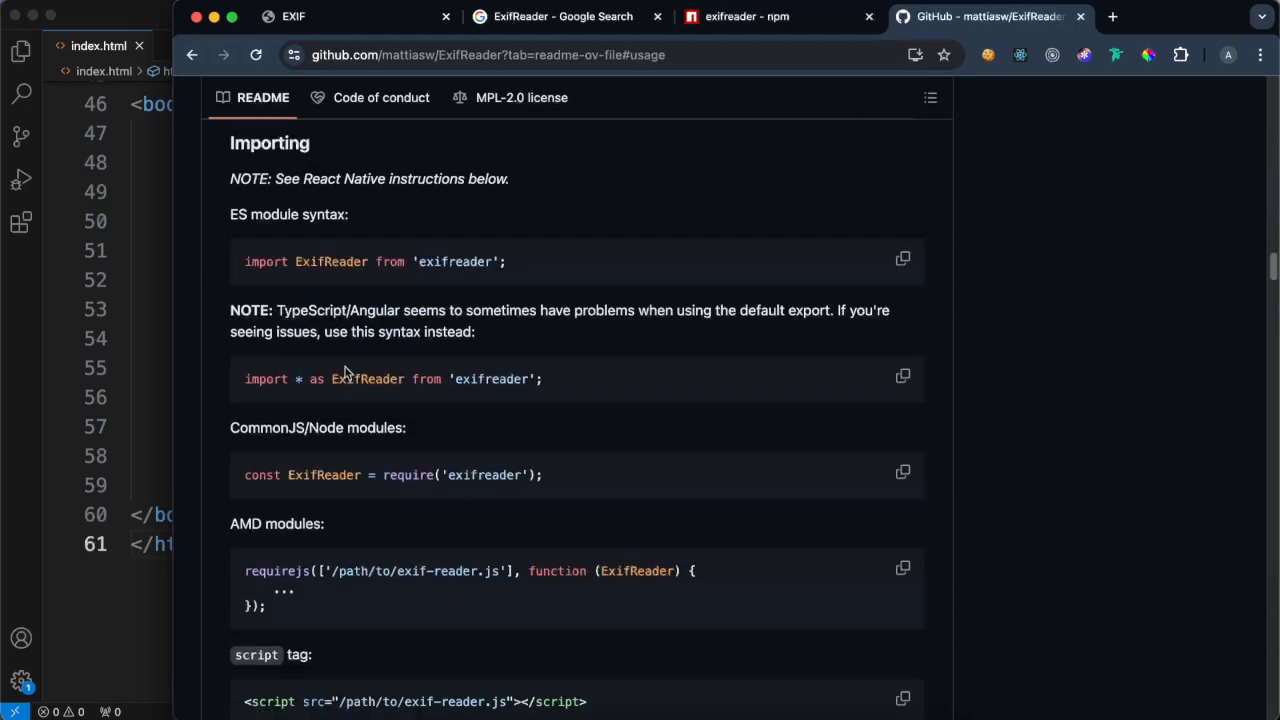
{"action": "scroll", "coordinate": [496, 404], "scroll_direction": "down", "scroll_amount": 2}
{"action": "scroll", "coordinate": [496, 404], "scroll_direction": "down", "scroll_amount": 1}
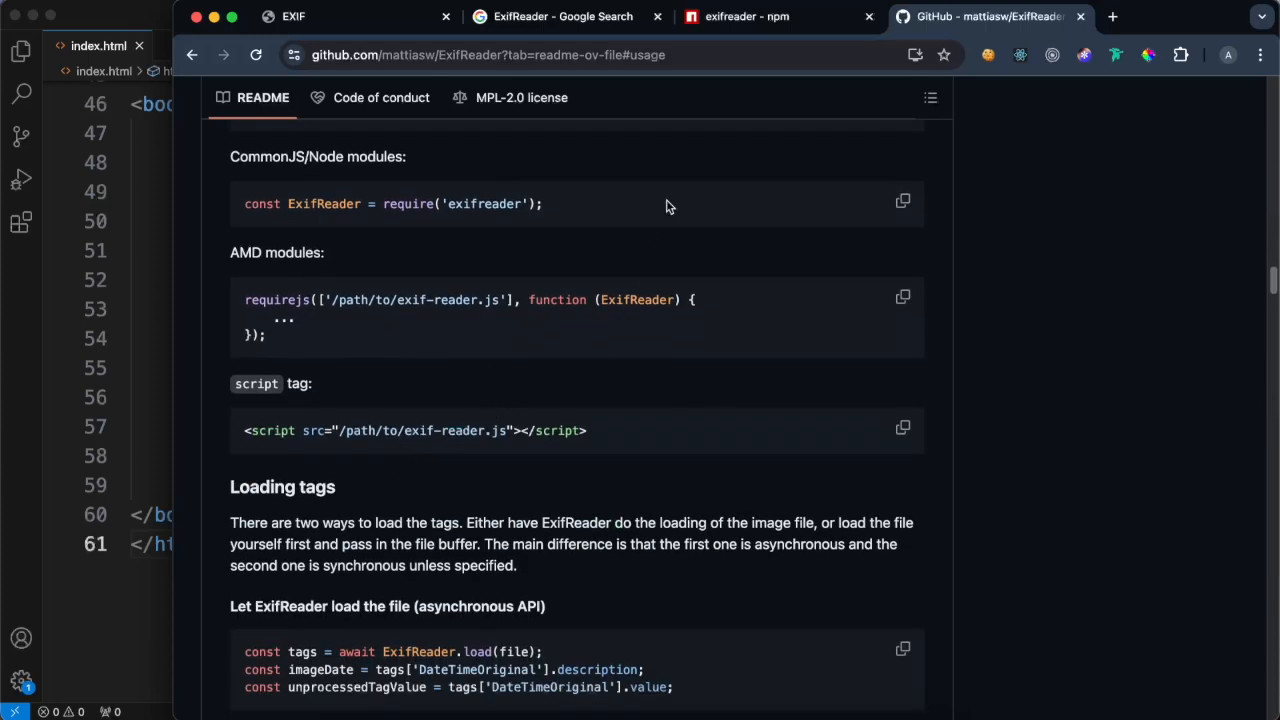
{"action": "left_click", "coordinate": [658, 17]}
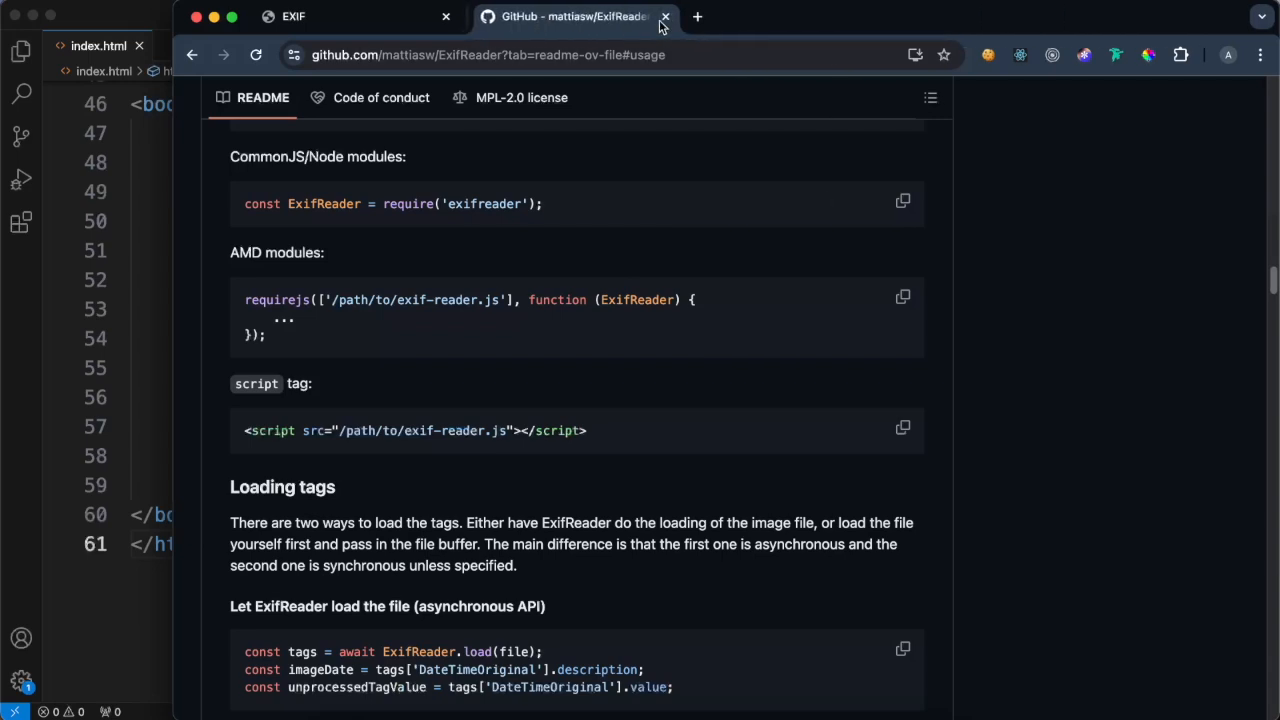
{"action": "left_click", "coordinate": [658, 17]}
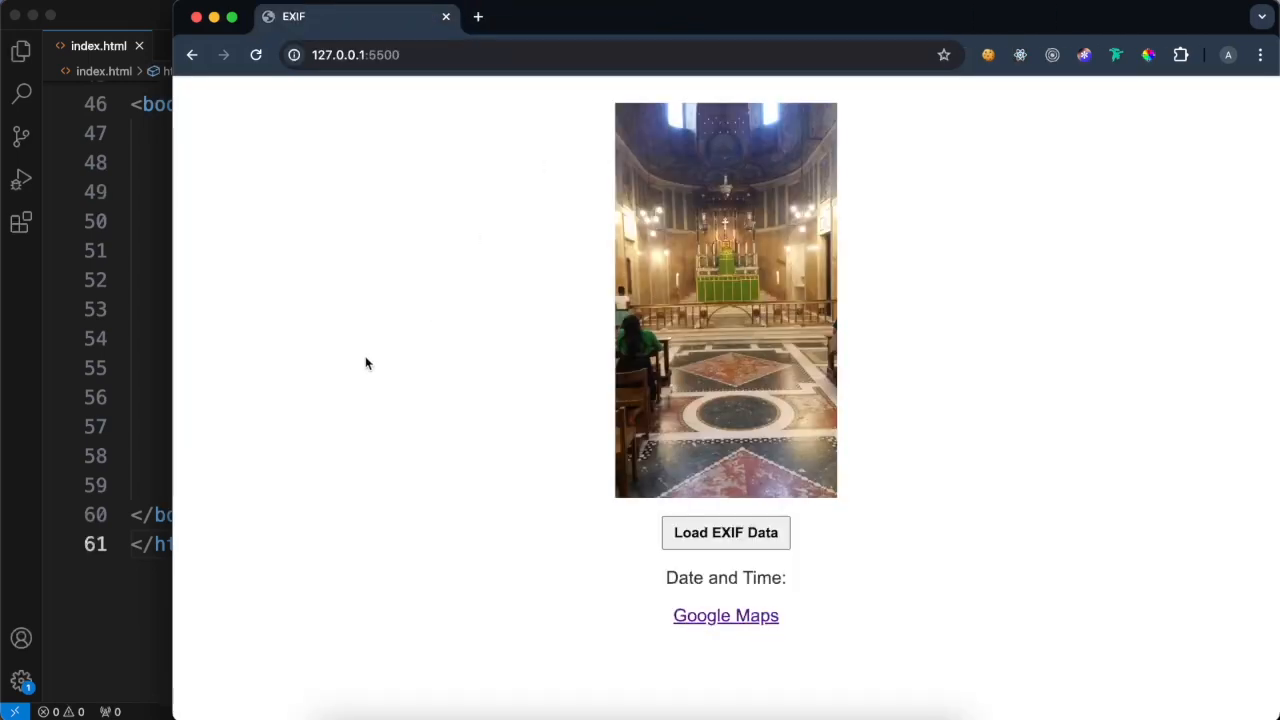
Step: Review index.html's cathedral image tag and the loadExifData() button handler
{"action": "left_click", "coordinate": [3, 401]}
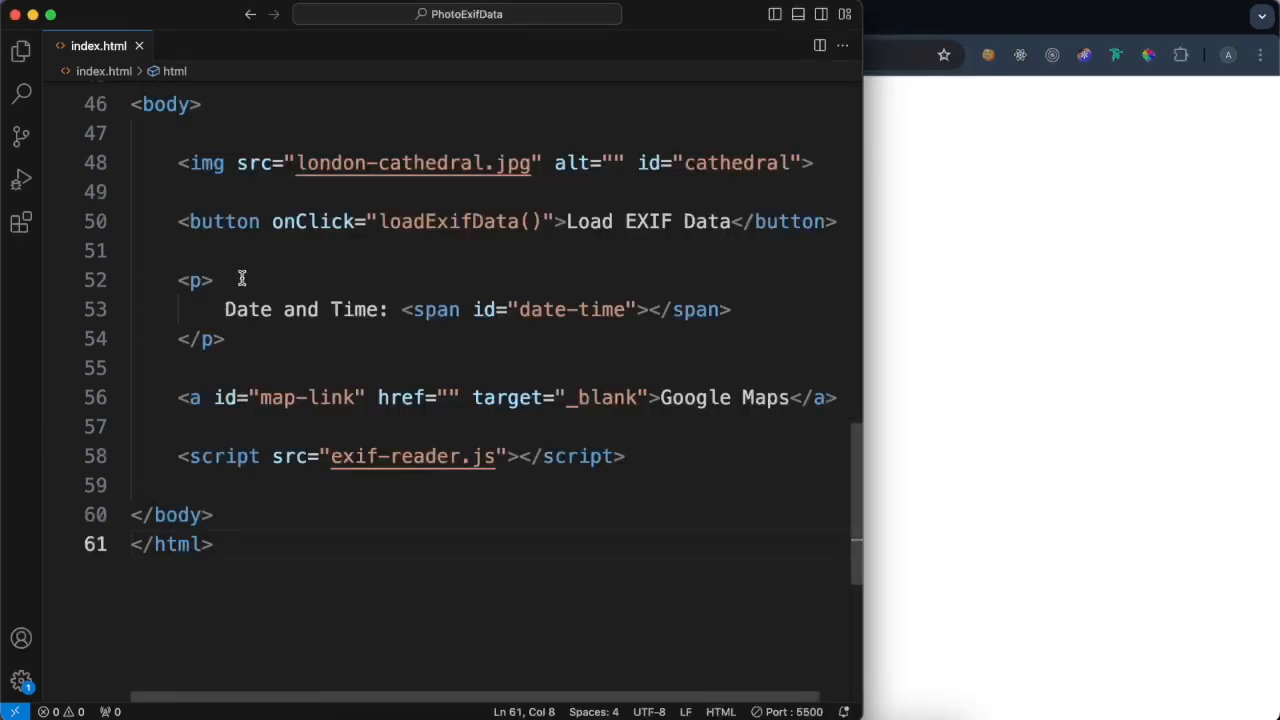
{"action": "left_click", "coordinate": [1008, 267]}
{"action": "left_click", "coordinate": [27, 304]}
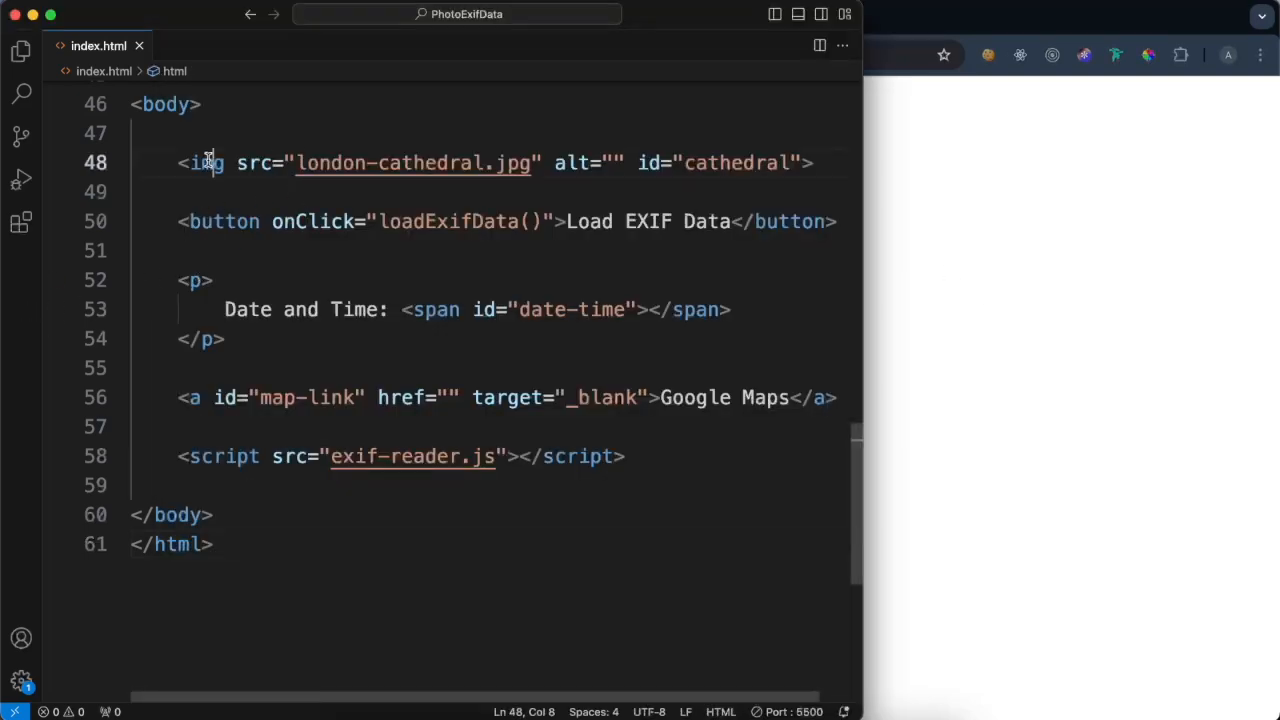
{"action": "left_click_drag", "start_coordinate": [210, 163], "coordinate": [685, 163]}
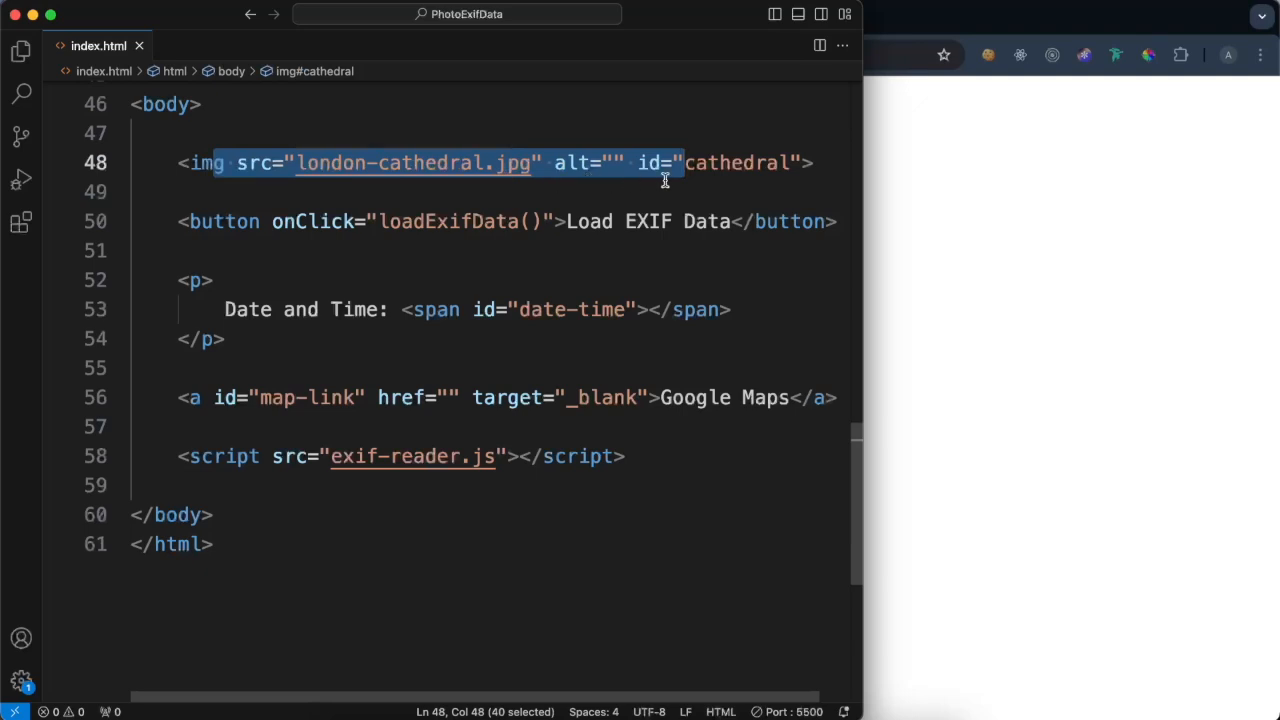
{"action": "left_click", "coordinate": [768, 163]}
{"action": "double_click", "coordinate": [752, 163]}
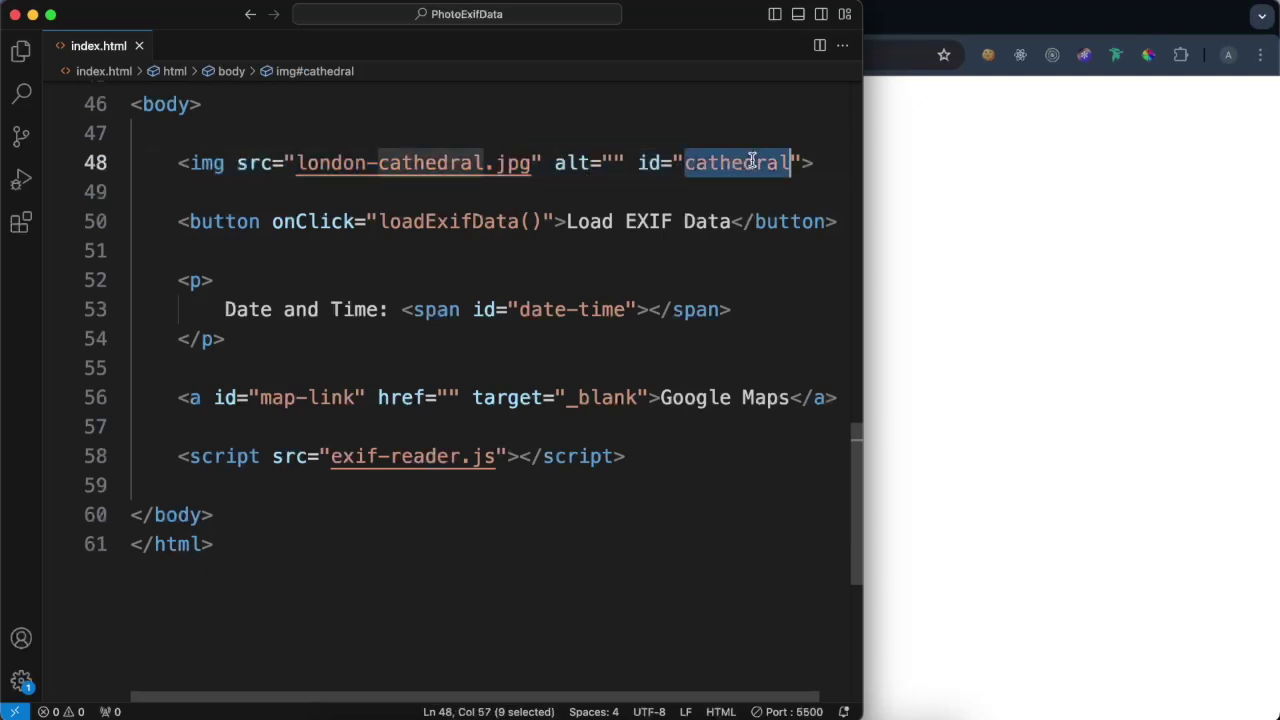
{"action": "left_click", "coordinate": [538, 248]}
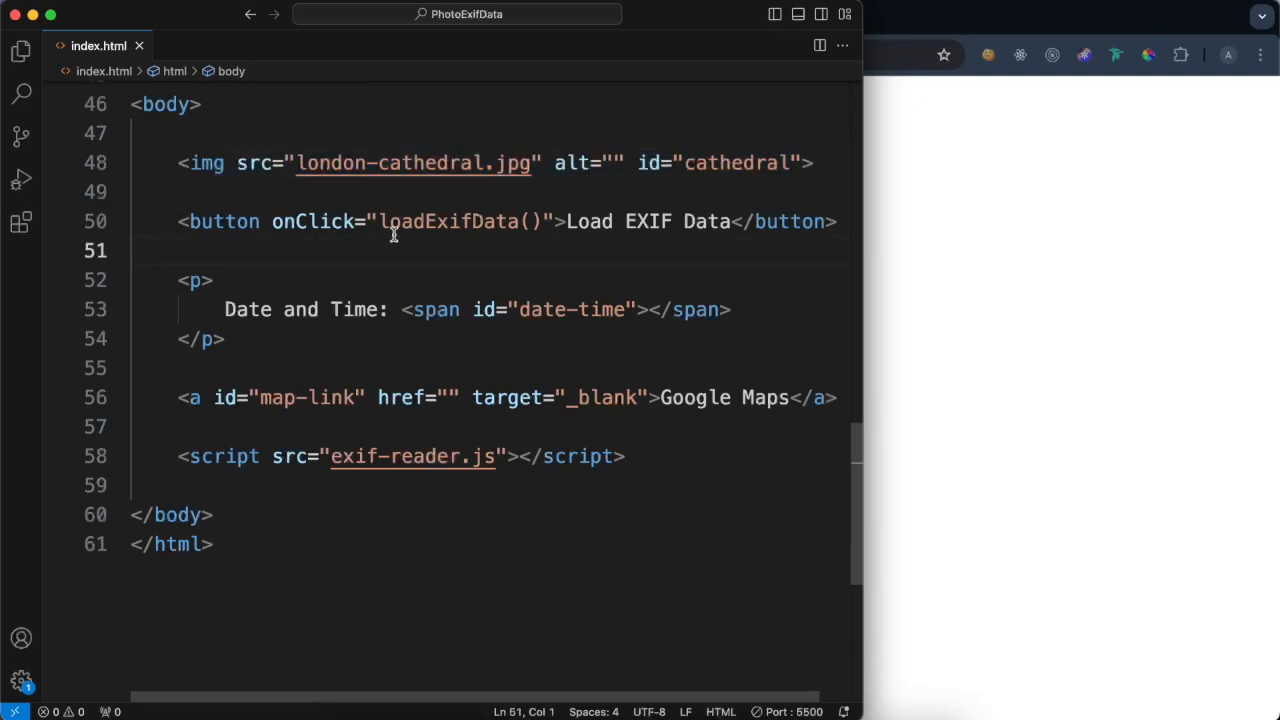
{"action": "left_click_drag", "start_coordinate": [379, 221], "coordinate": [540, 221]}
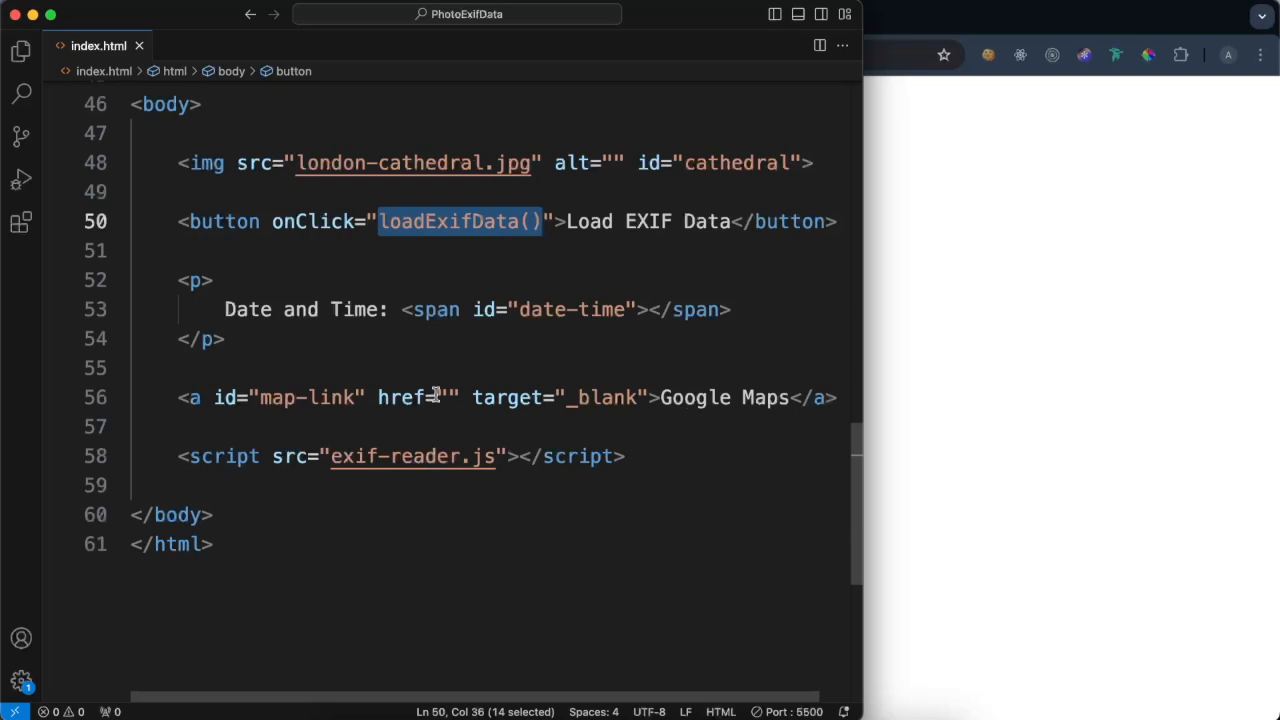
Step: Place the local EXIF page beside the editor and focus index.html at line 57
{"action": "left_click", "coordinate": [950, 329]}
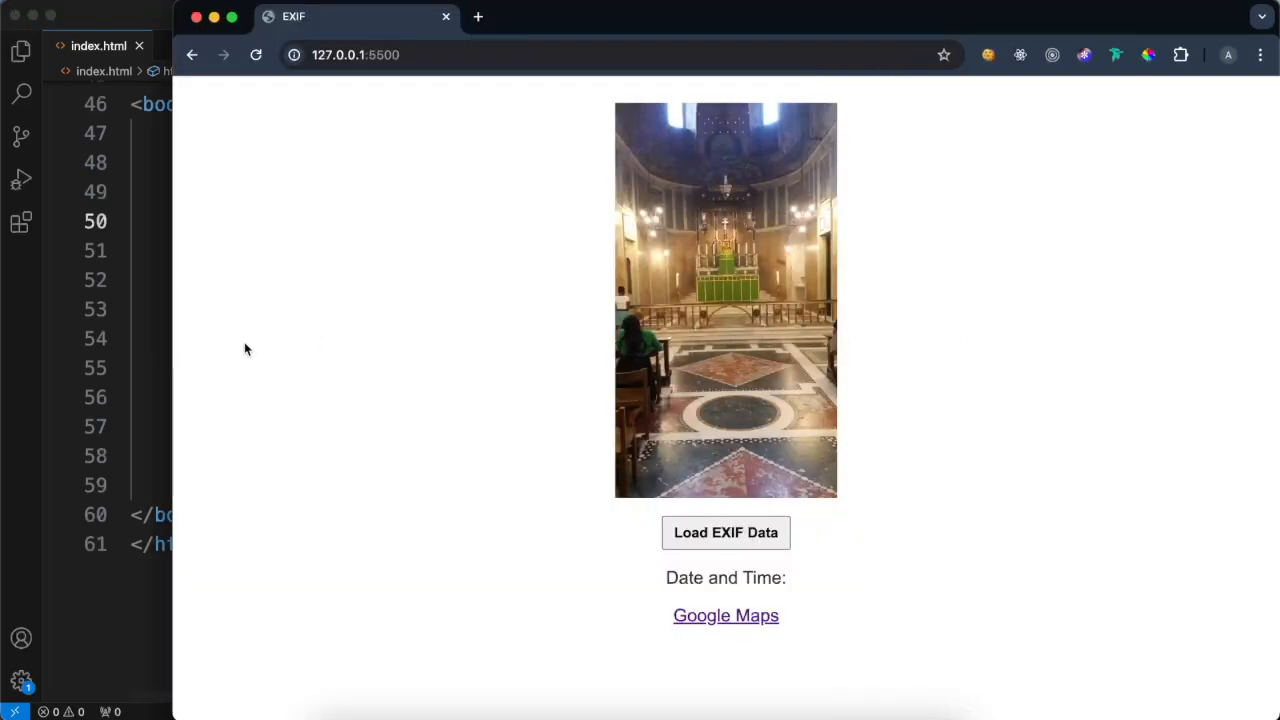
{"action": "left_click_drag", "start_coordinate": [173, 350], "coordinate": [866, 350]}
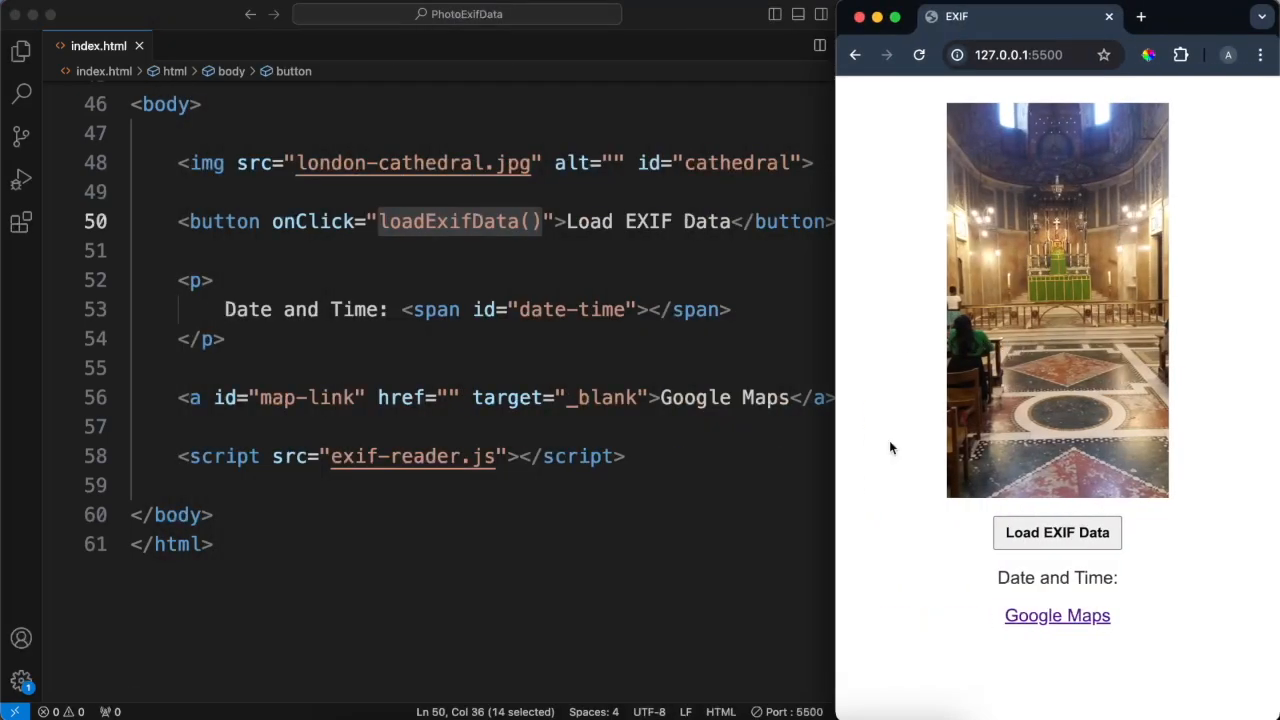
{"action": "left_click", "coordinate": [715, 431]}
{"action": "scroll", "coordinate": [715, 431], "scroll_direction": "down", "scroll_amount": 3}
{"action": "scroll", "coordinate": [715, 431], "scroll_direction": "down", "scroll_amount": 3}
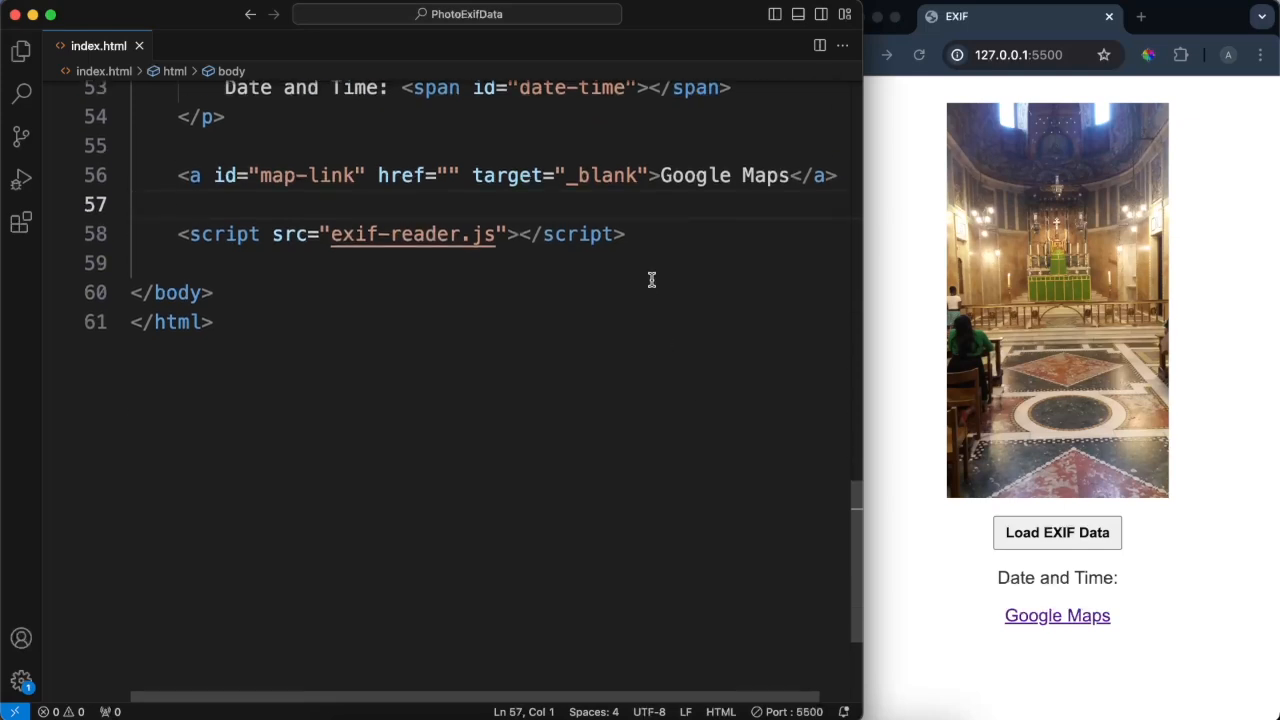
{"action": "scroll", "coordinate": [655, 260], "scroll_direction": "down", "scroll_amount": 3}
Step: Add an inline script block below the exif-reader.js include with an empty loadExifData function
{"action": "left_click", "coordinate": [656, 145]}
{"action": "key", "text": "Return"}
{"action": "key", "text": "Return"}
{"action": "type", "text": "sc"}
{"action": "key", "text": "Tab"}
{"action": "key", "text": "Return"}
{"action": "key", "text": "Return"}
{"action": "key", "text": "Up"}
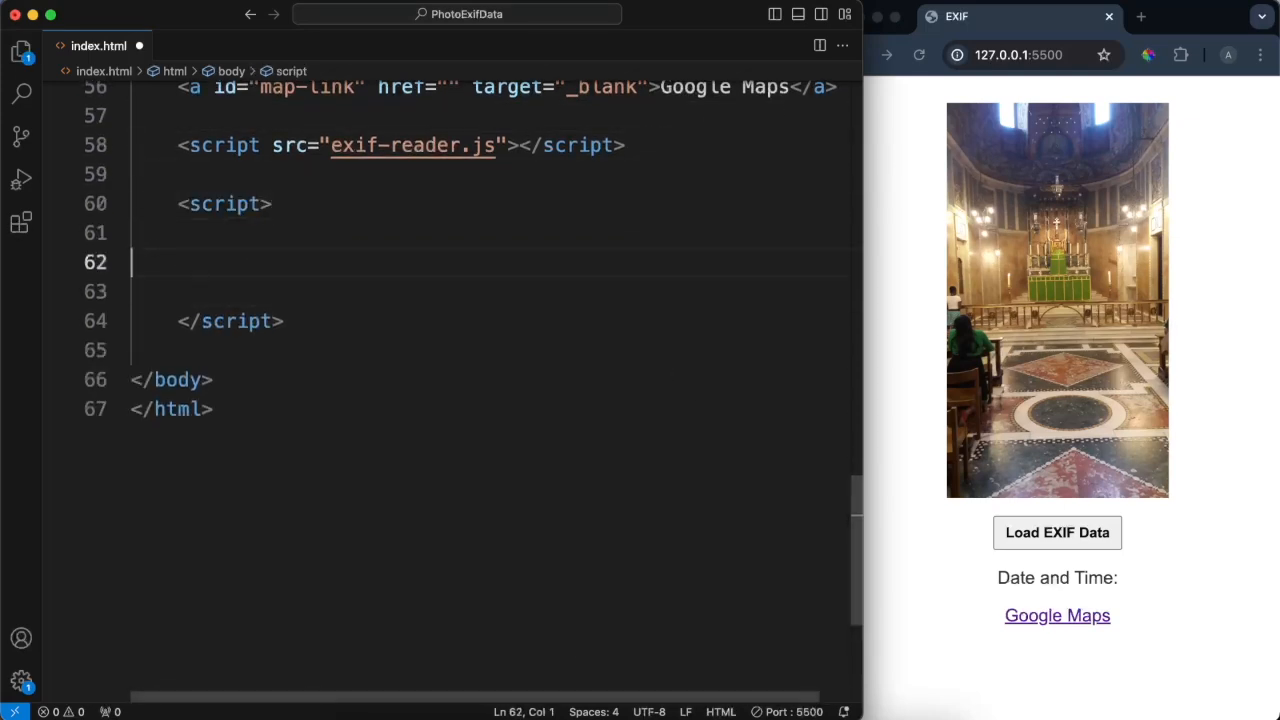
{"action": "type", "text": "const loadExif"}
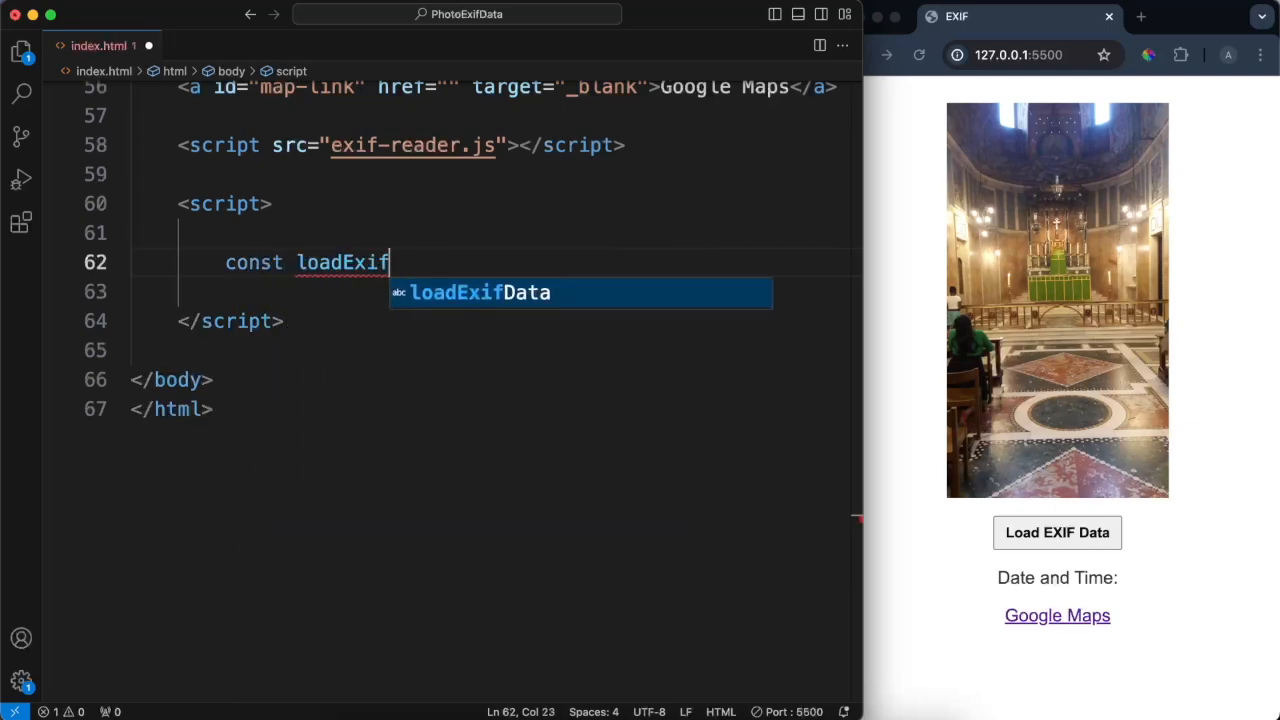
{"action": "type", "text": "Data = () => {"}
{"action": "key", "text": "Return"}
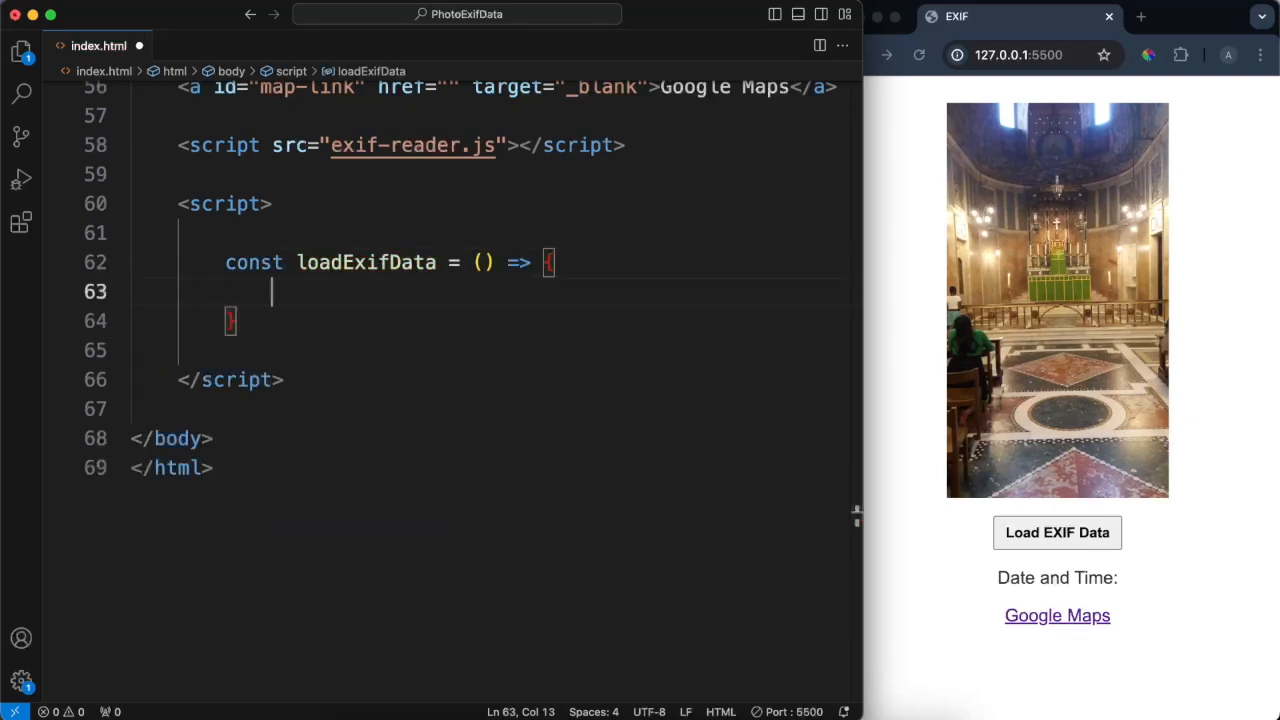
{"action": "type", "text": "const url = "}
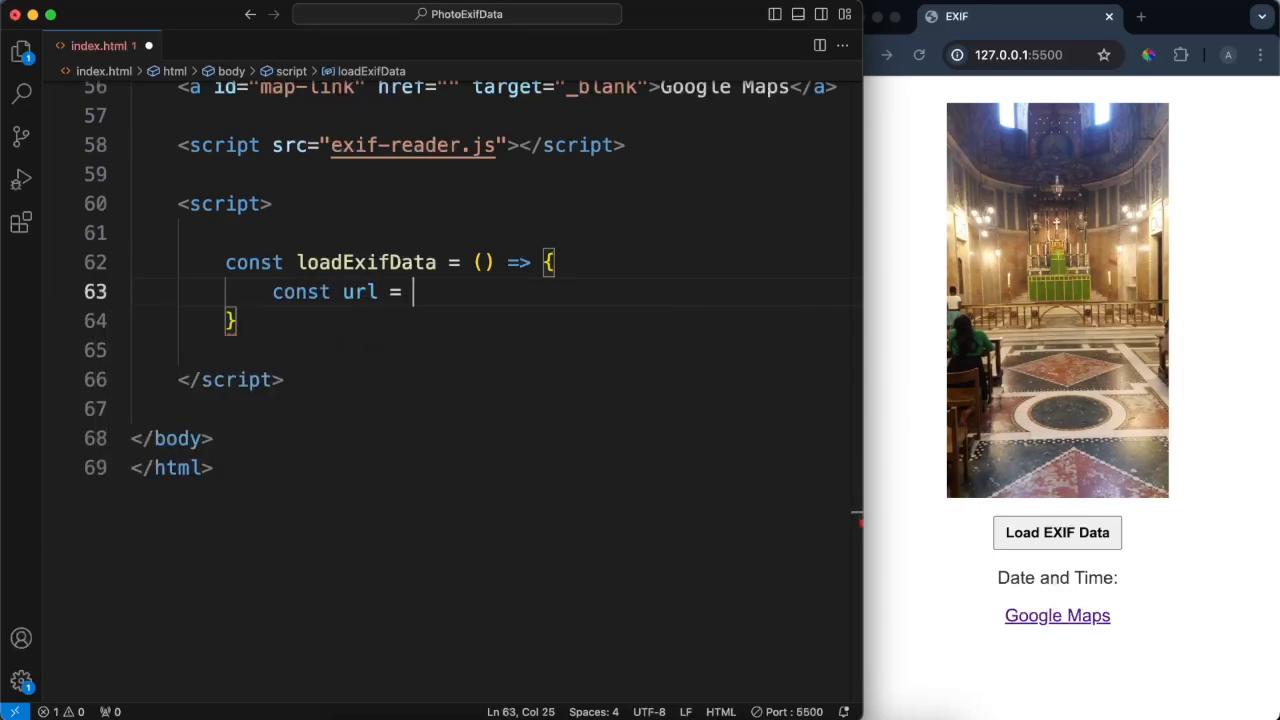
{"action": "type", "text": "document.getel"}
Step: Read the cathedral image's src into a url constant via getElementById
{"action": "key", "text": "Tab"}
{"action": "type", "text": "('"}
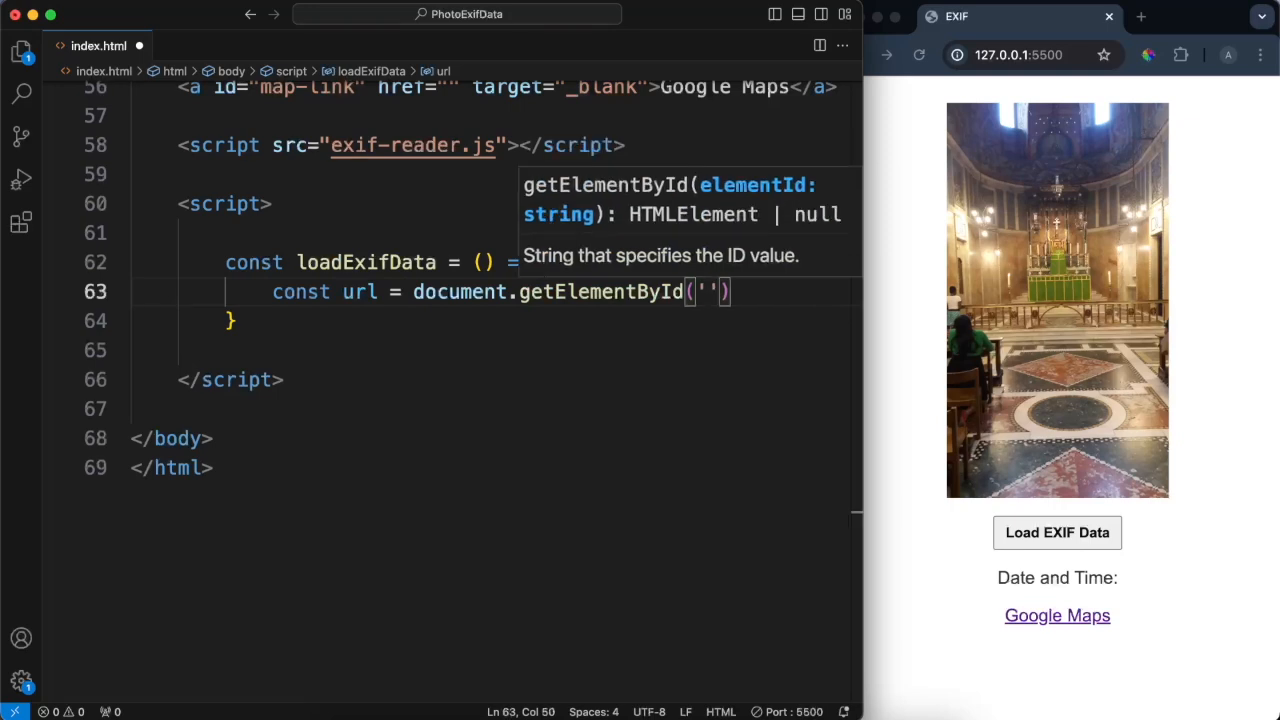
{"action": "type", "text": "carthed"}
{"action": "key", "text": "BackSpace"}
{"action": "key", "text": "BackSpace"}
{"action": "key", "text": "BackSpace"}
{"action": "key", "text": "BackSpace"}
{"action": "type", "text": "thedral-img"}
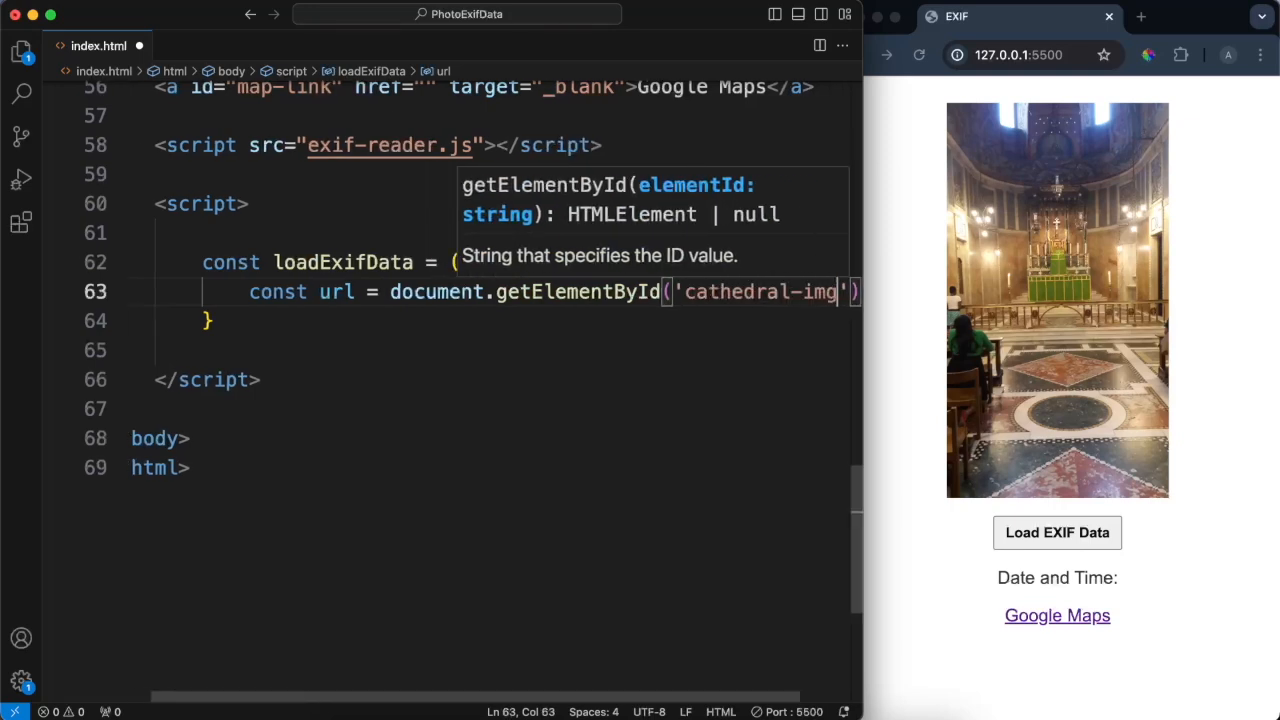
{"action": "key", "text": "End"}
{"action": "type", "text": ".src;"}
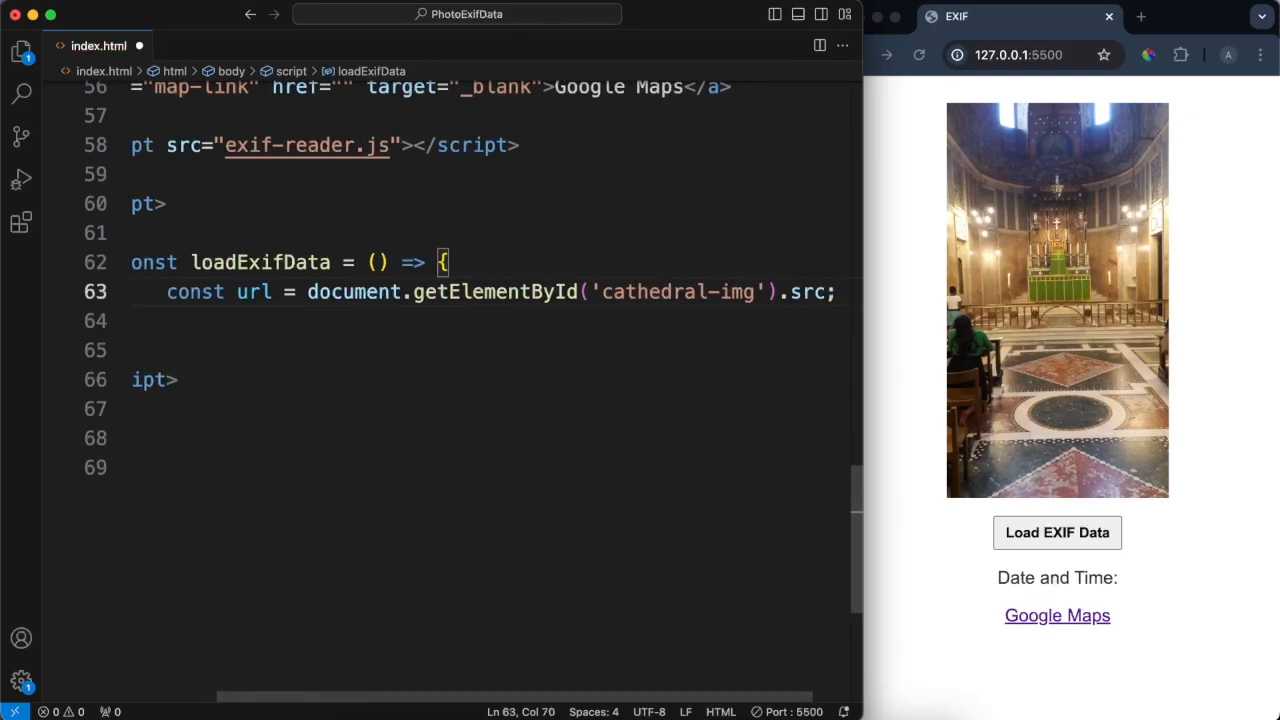
{"action": "key", "text": "Return"}
{"action": "key", "text": "Return"}
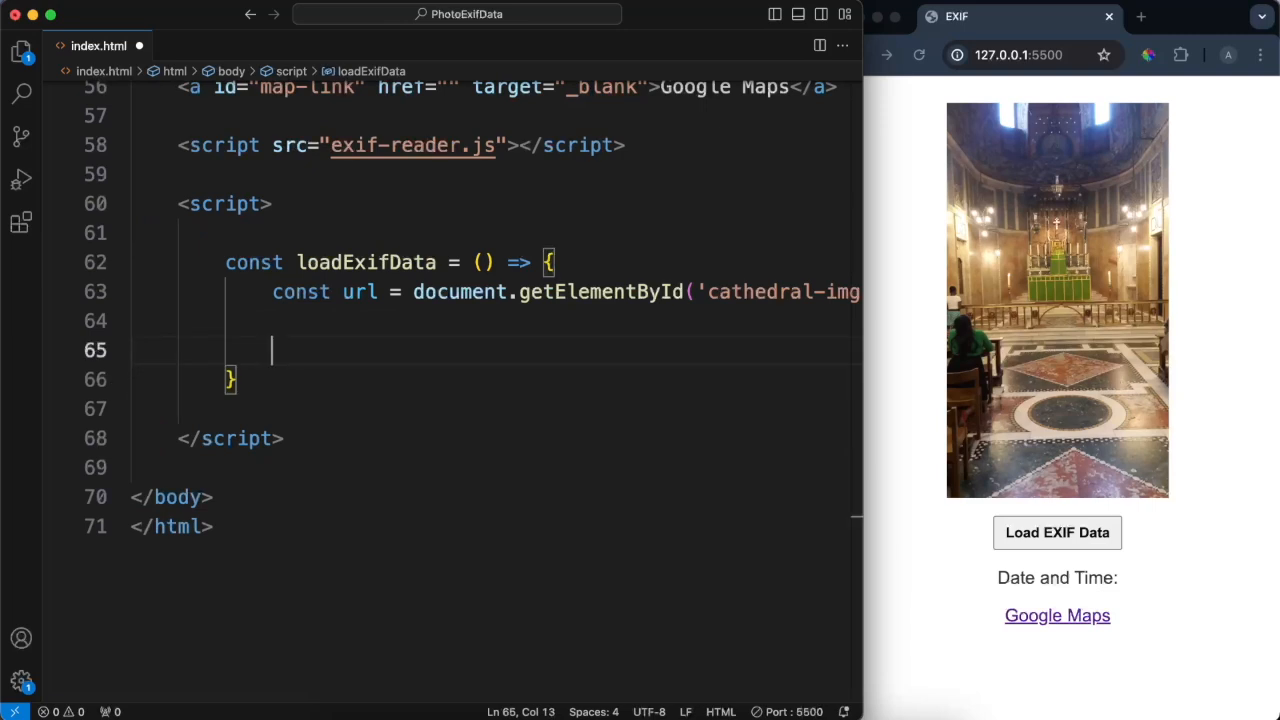
{"action": "type", "text": "ExifReader.load(url, { async: true"}
Step: Call ExifReader.load(url, {async: true}).then(tags => console.log(tags)) and save the file
{"action": "key", "text": "End"}
{"action": "type", "text": ".then("}
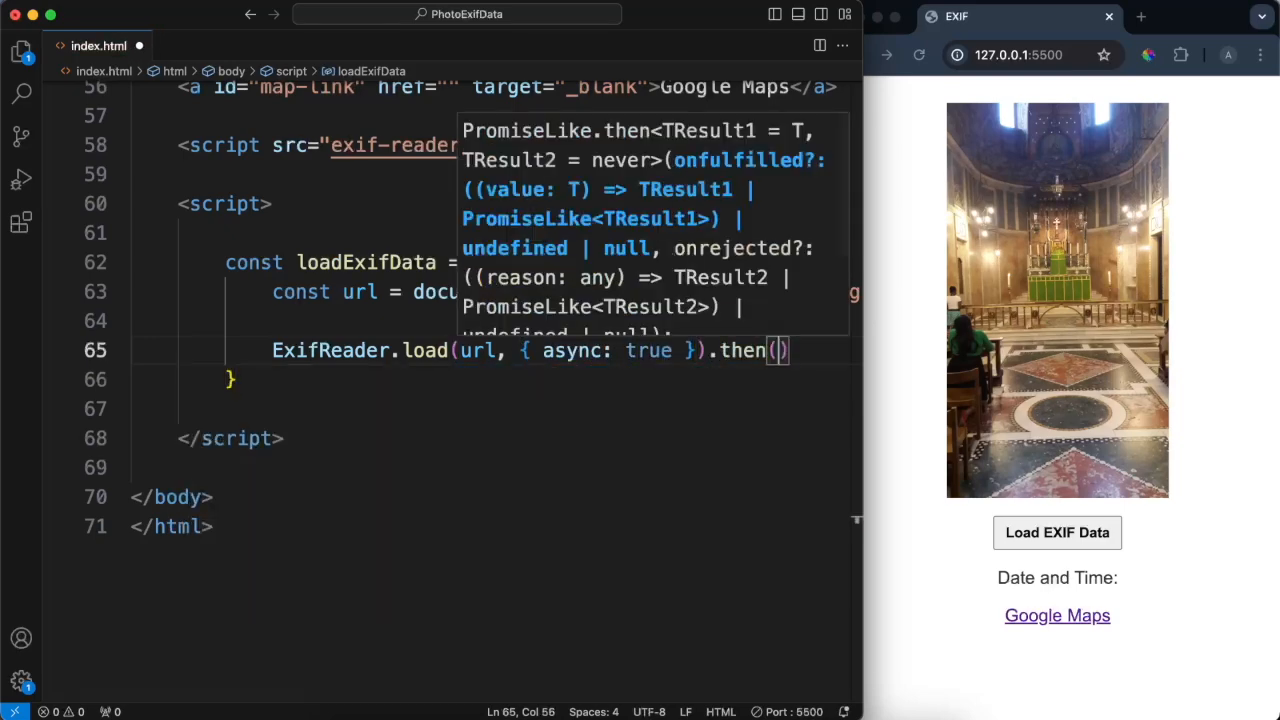
{"action": "type", "text": "tags => {"}
{"action": "key", "text": "Return"}
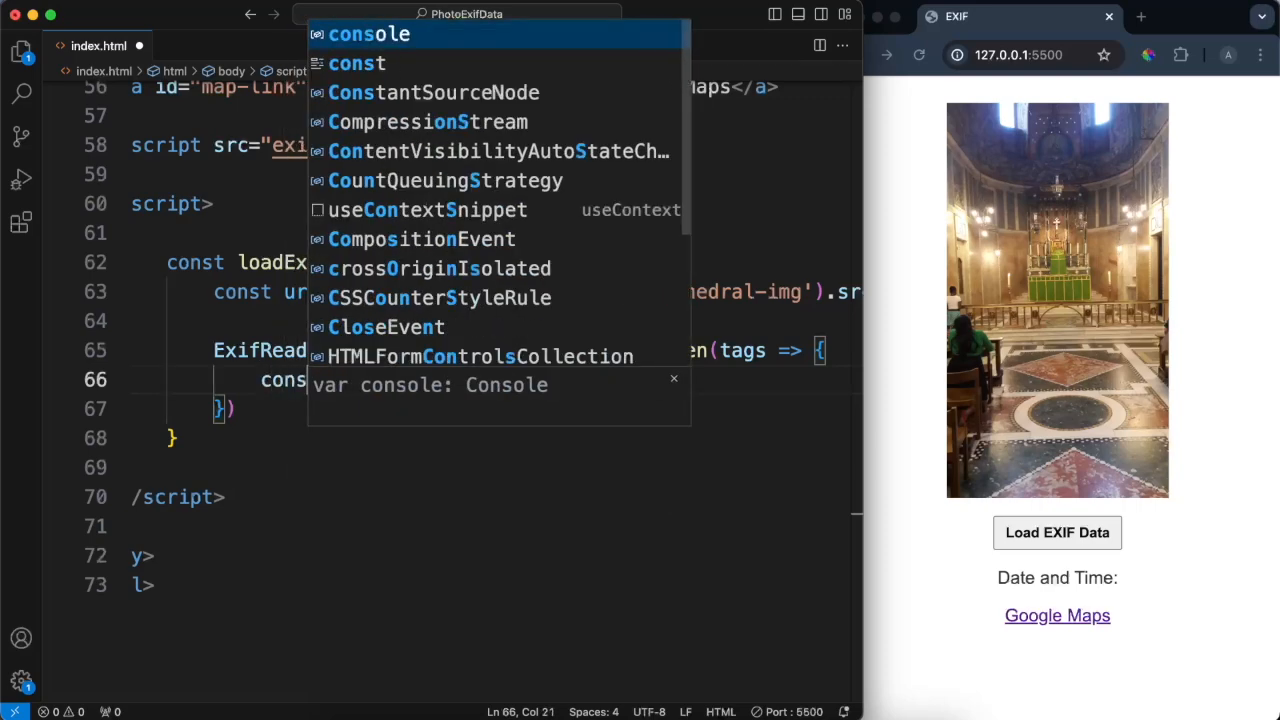
{"action": "type", "text": "console.log(tags"}
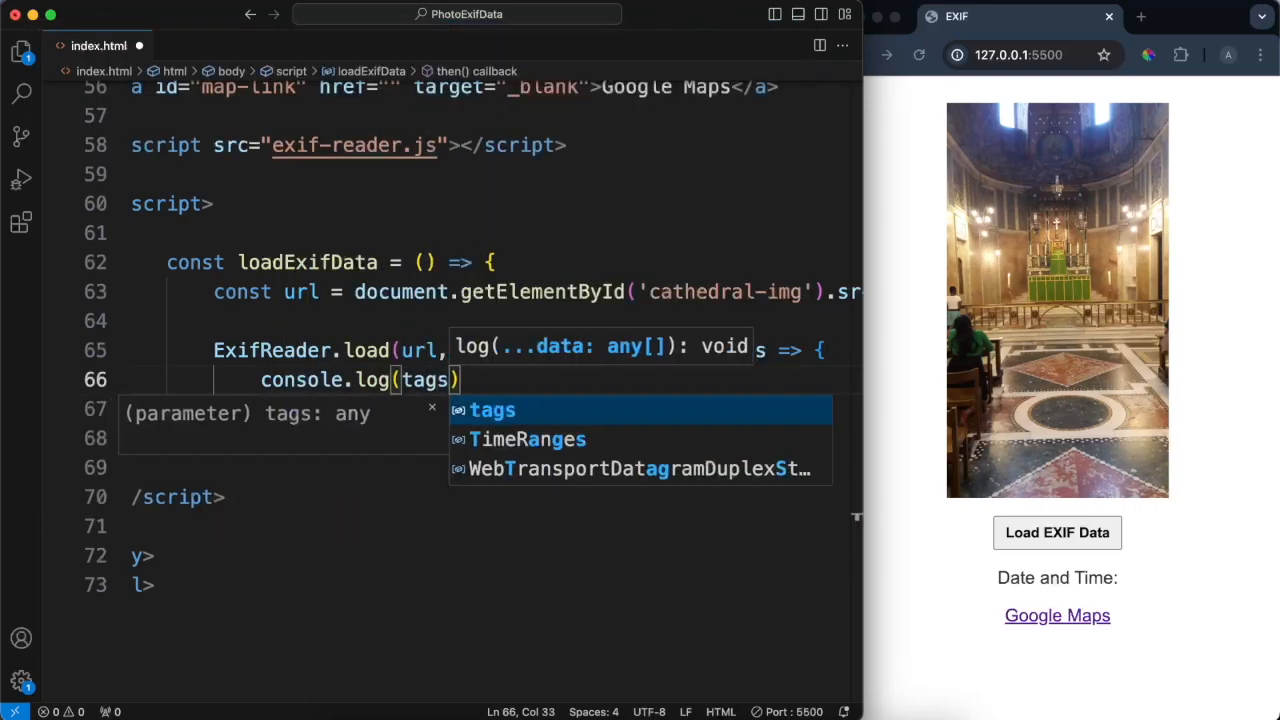
{"action": "type", "text": ");"}
{"action": "key", "text": "super+s"}
{"action": "left_click", "coordinate": [840, 372]}
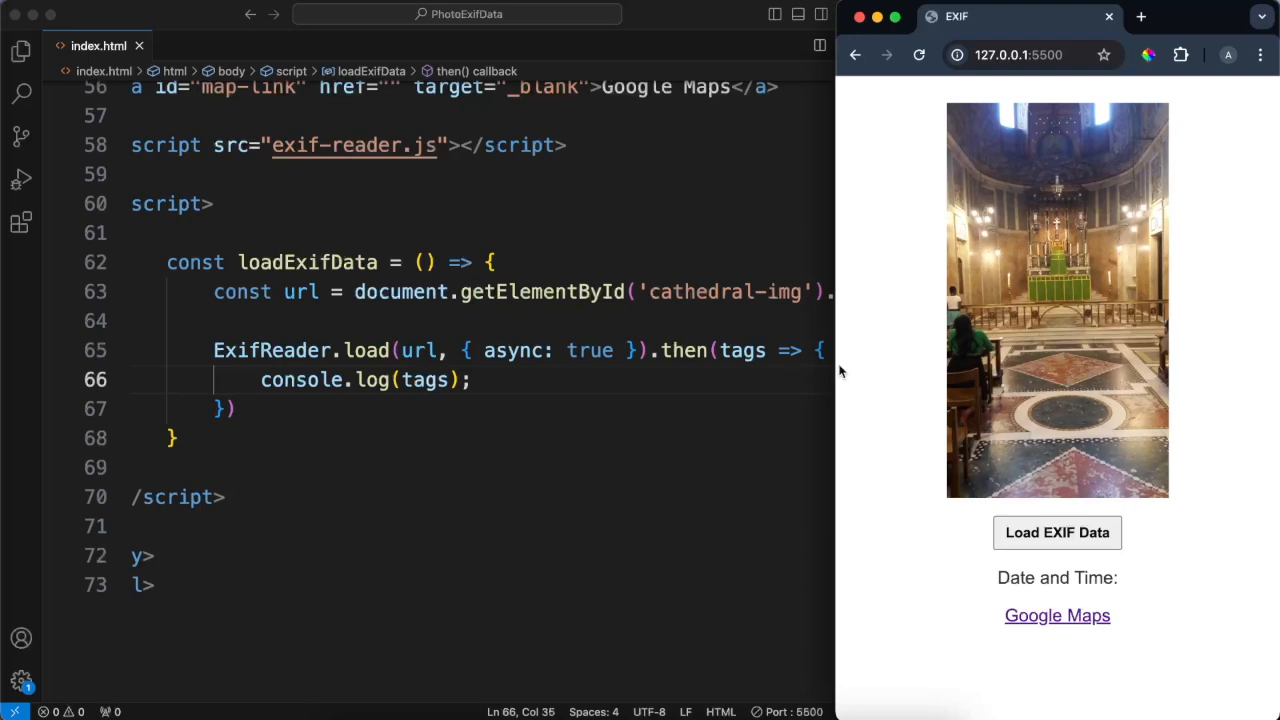
Step: Widen Chrome, show the DevTools console and run Load EXIF Data, hitting a null 'src' error
{"action": "left_click_drag", "start_coordinate": [835, 368], "coordinate": [85, 383]}
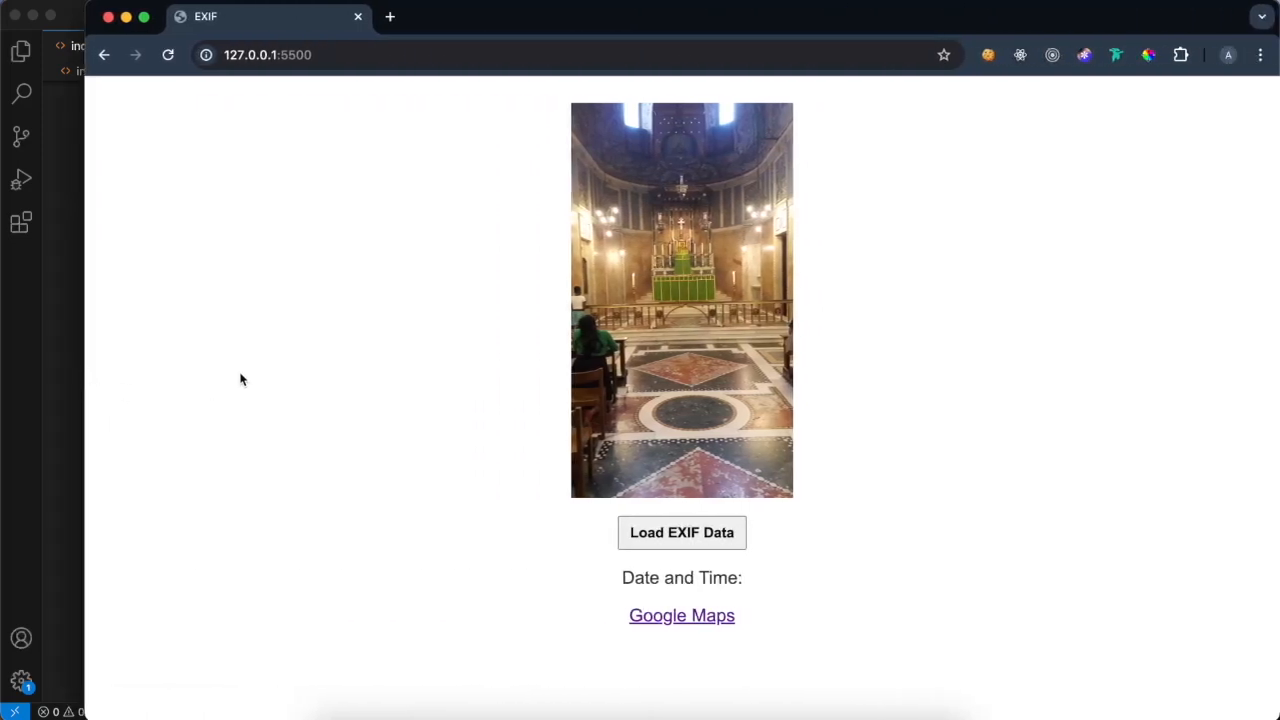
{"action": "key", "text": "alt+super+j"}
{"action": "left_click", "coordinate": [262, 543]}
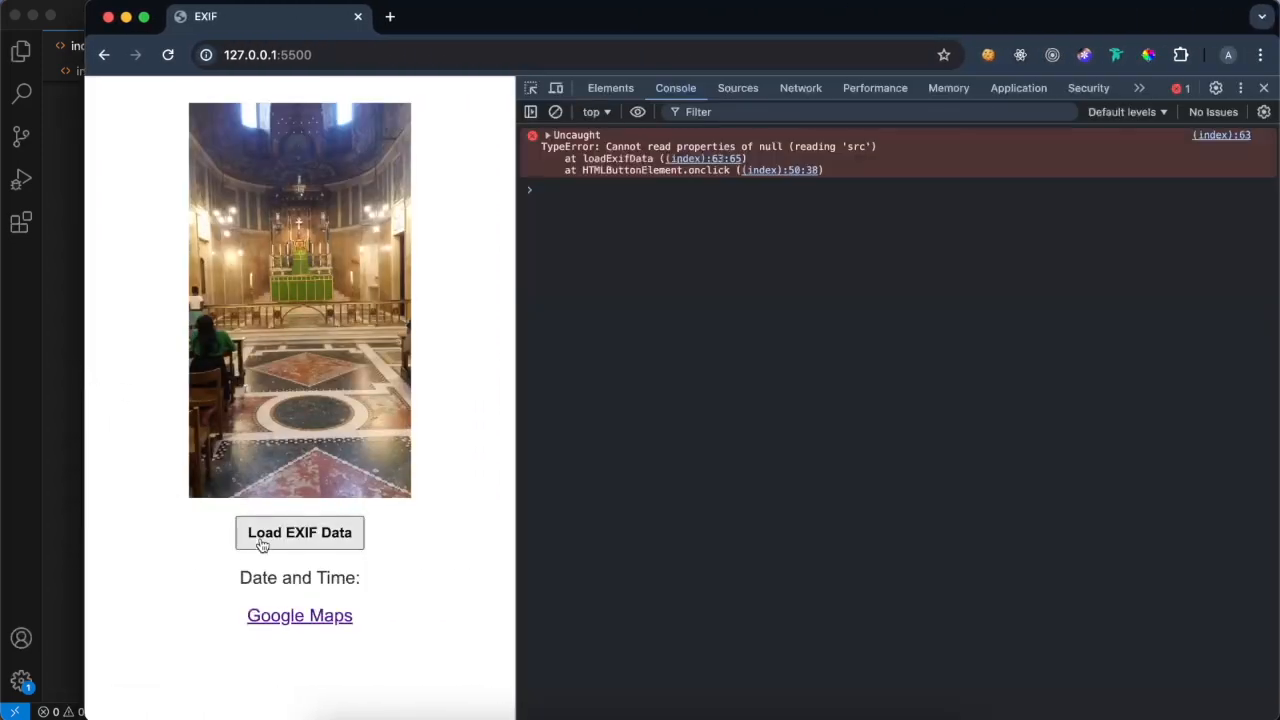
Step: Correct the script's getElementById id from 'cathedral-img' to 'cathedral' and save
{"action": "left_click", "coordinate": [55, 385]}
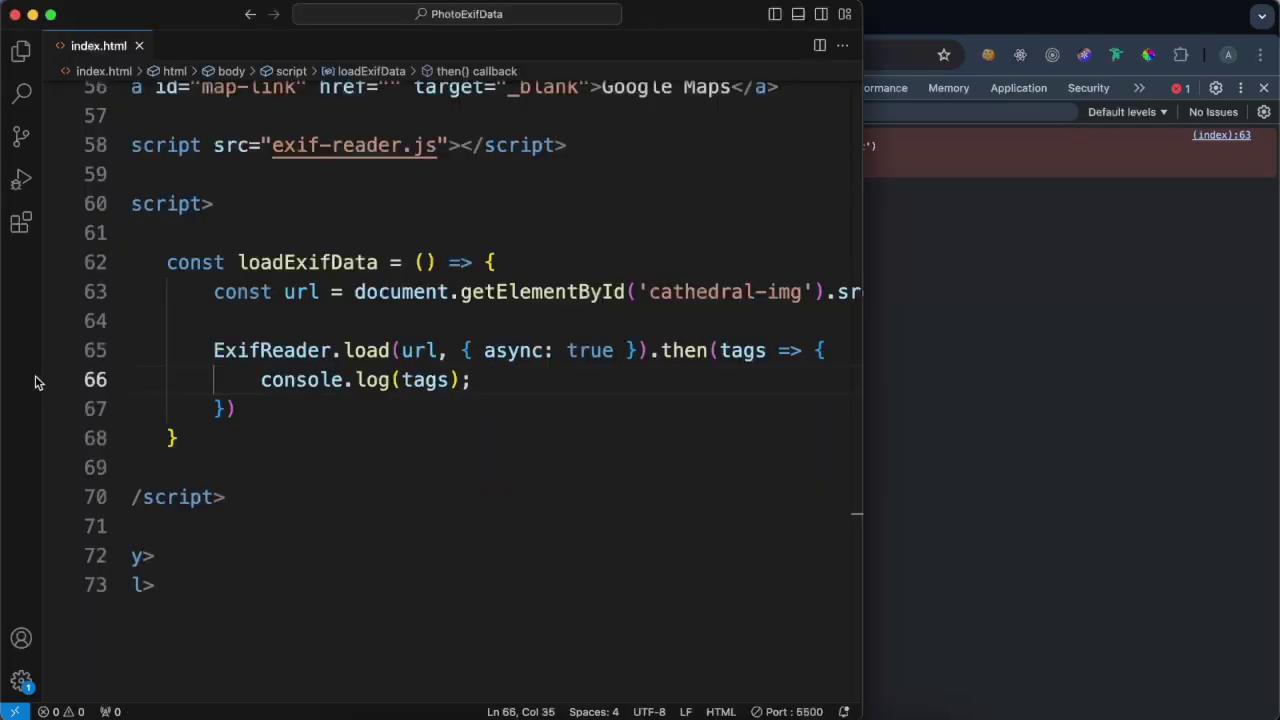
{"action": "double_click", "coordinate": [706, 292]}
{"action": "scroll", "coordinate": [717, 294], "scroll_direction": "up", "scroll_amount": 8}
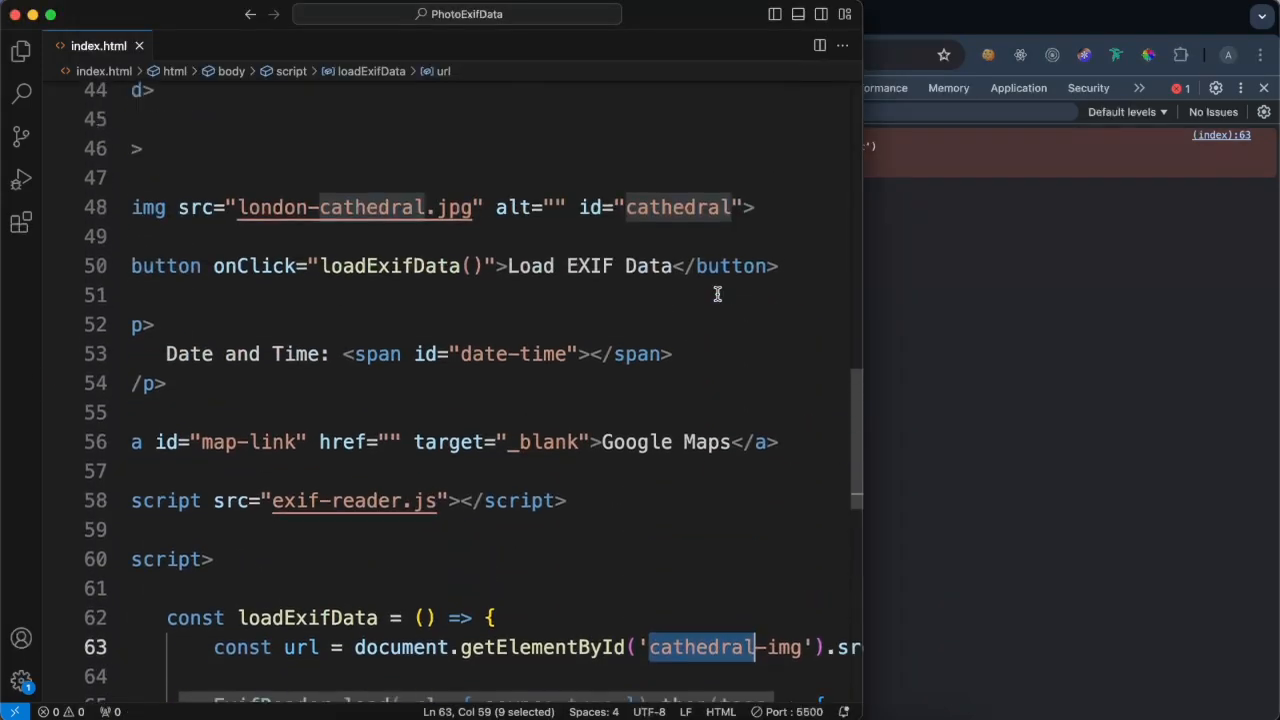
{"action": "scroll", "coordinate": [717, 294], "scroll_direction": "down", "scroll_amount": 3}
{"action": "scroll", "coordinate": [717, 294], "scroll_direction": "down", "scroll_amount": 2}
{"action": "scroll", "coordinate": [808, 497], "scroll_direction": "down", "scroll_amount": 4}
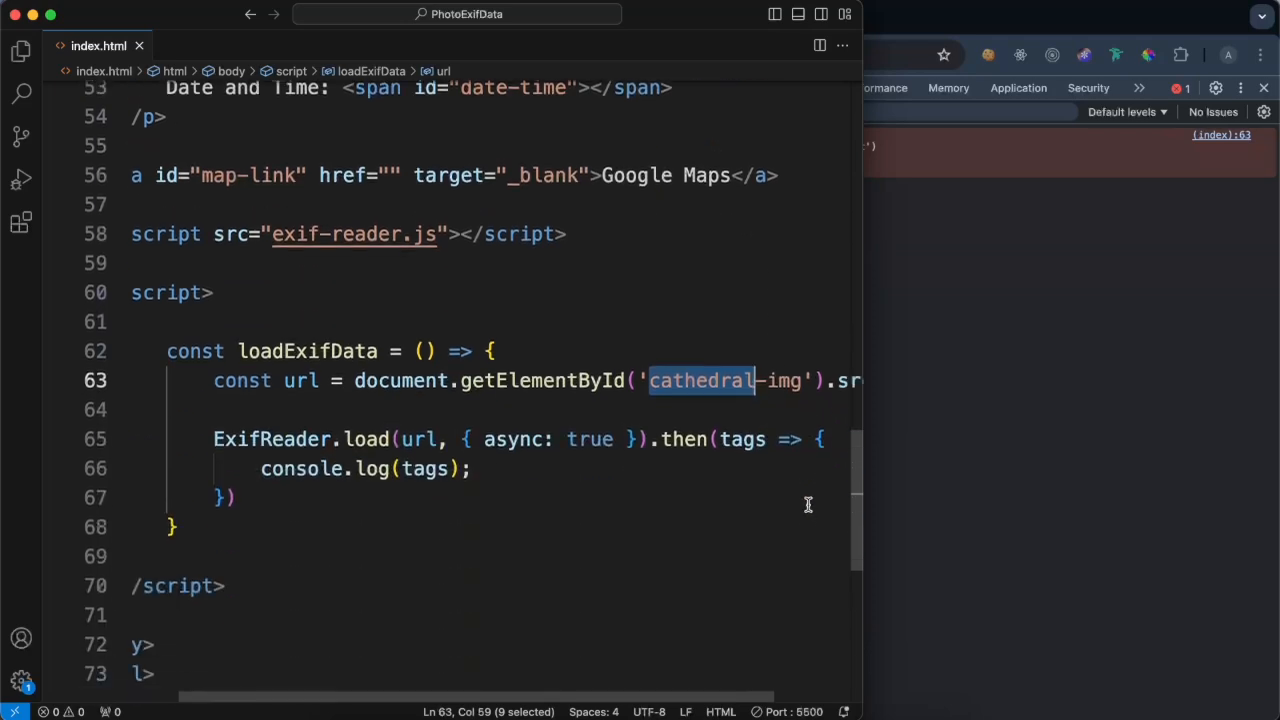
{"action": "left_click", "coordinate": [803, 380]}
{"action": "key", "text": "BackSpace"}
{"action": "key", "text": "BackSpace"}
{"action": "key", "text": "BackSpace"}
{"action": "key", "text": "BackSpace"}
{"action": "key", "text": "cmd+s"}
Step: Run Load EXIF Data and expand the logged tags object in an enlarged console
{"action": "left_click", "coordinate": [879, 387]}
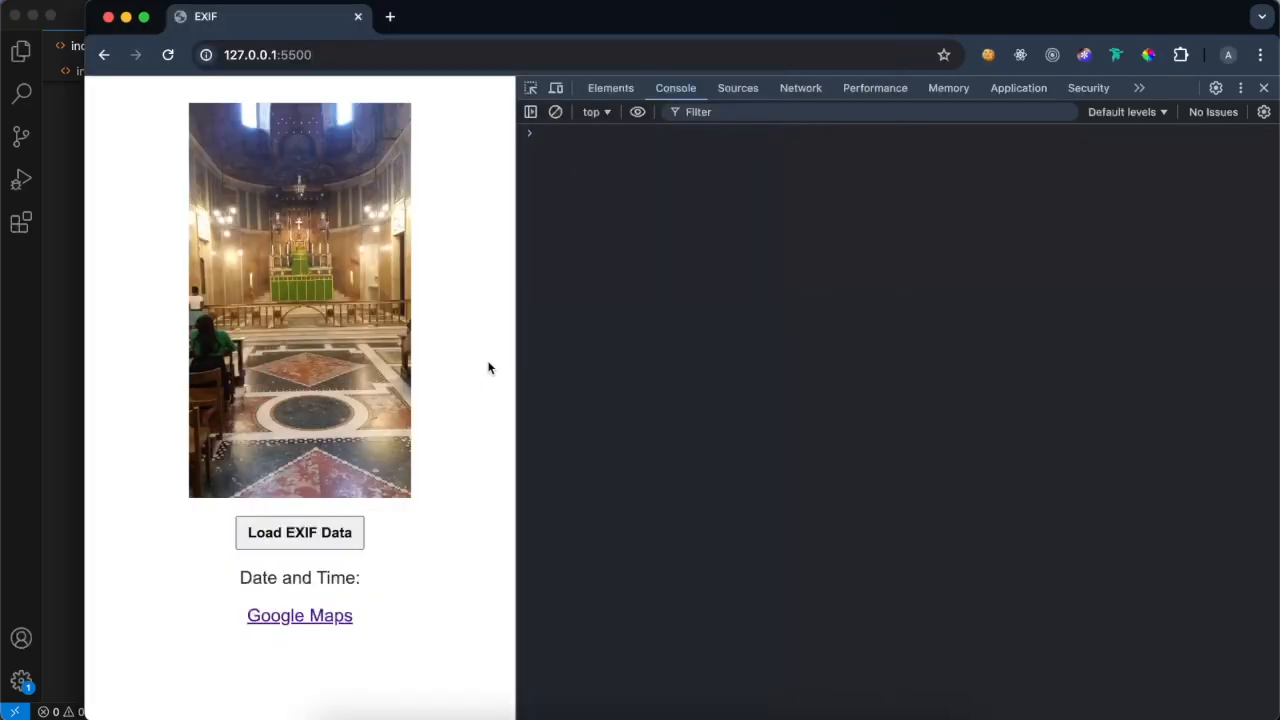
{"action": "left_click", "coordinate": [321, 540]}
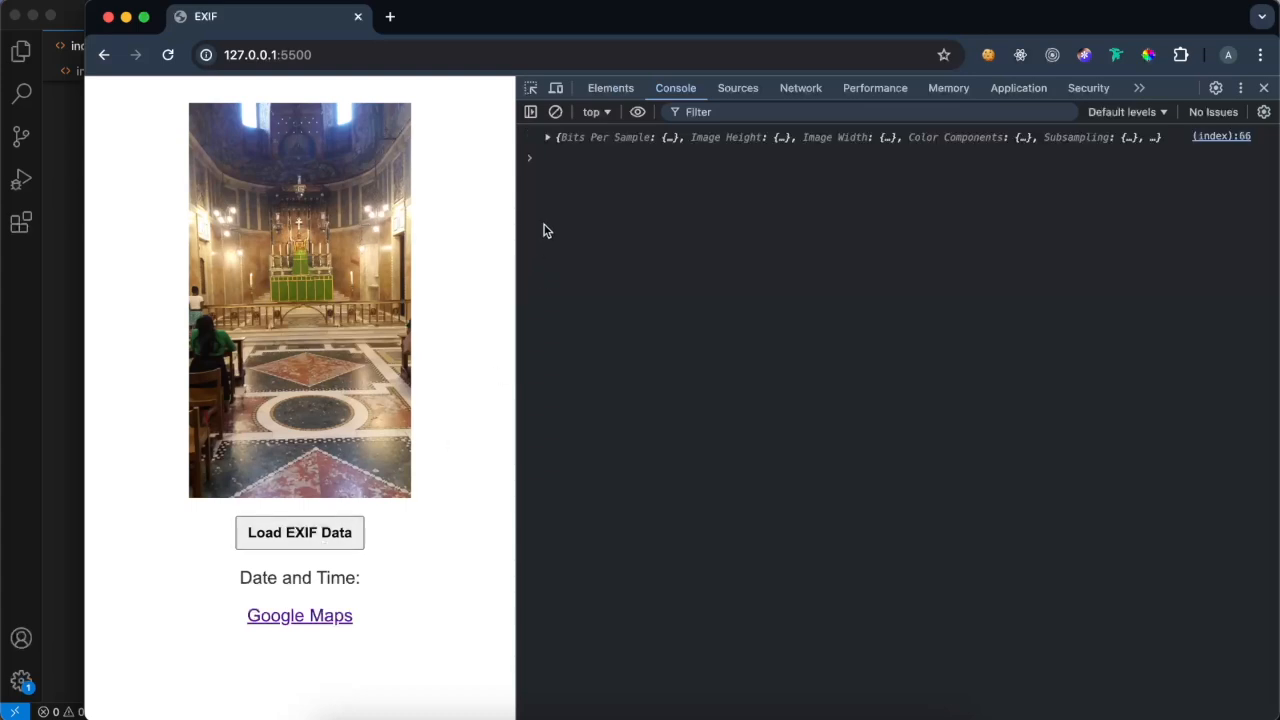
{"action": "left_click", "coordinate": [548, 137]}
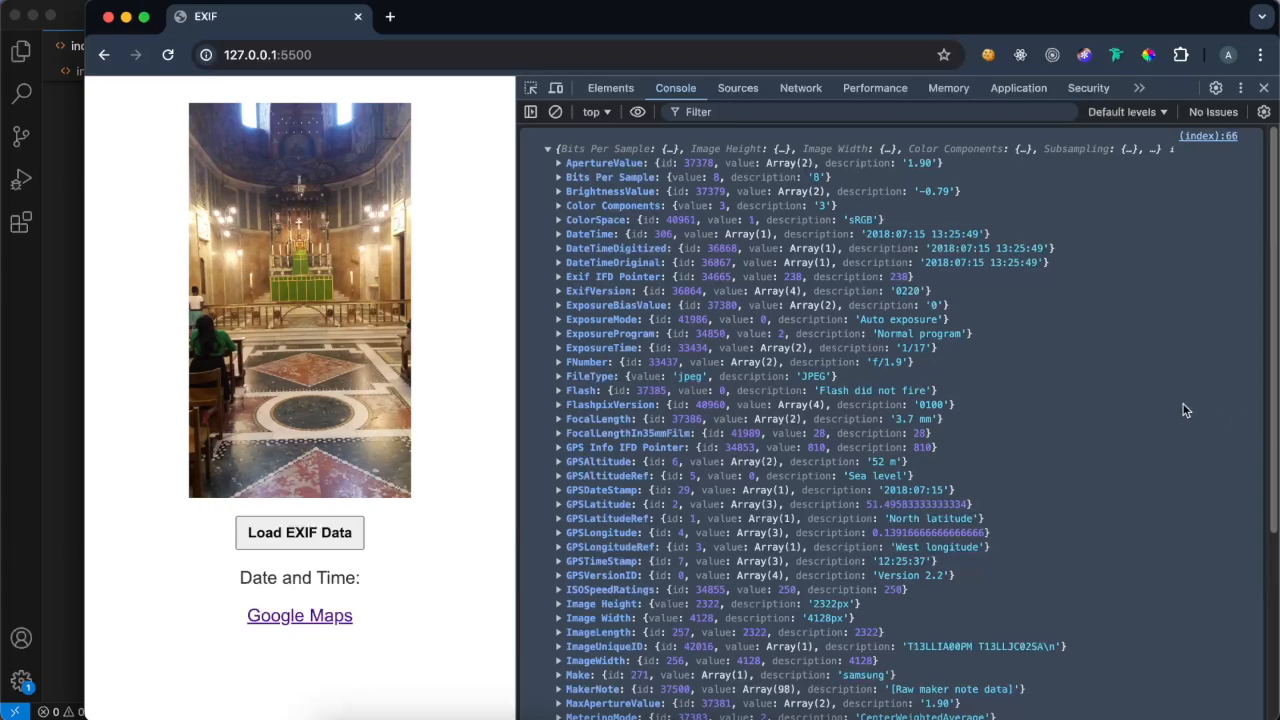
{"action": "key", "text": "super+plus"}
{"action": "key", "text": "super+plus"}
{"action": "key", "text": "super+plus"}
{"action": "scroll", "coordinate": [792, 378], "scroll_direction": "down", "scroll_amount": 1}
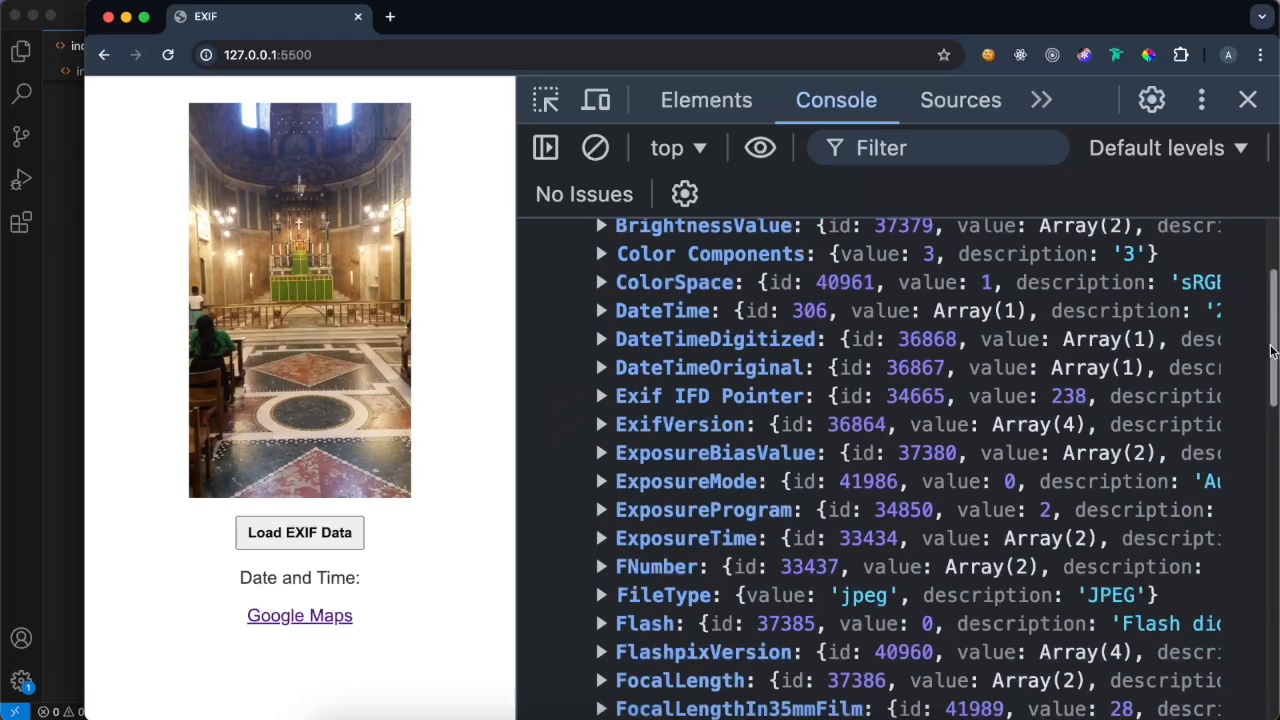
{"action": "scroll", "coordinate": [900, 400], "scroll_direction": "down", "scroll_amount": 1}
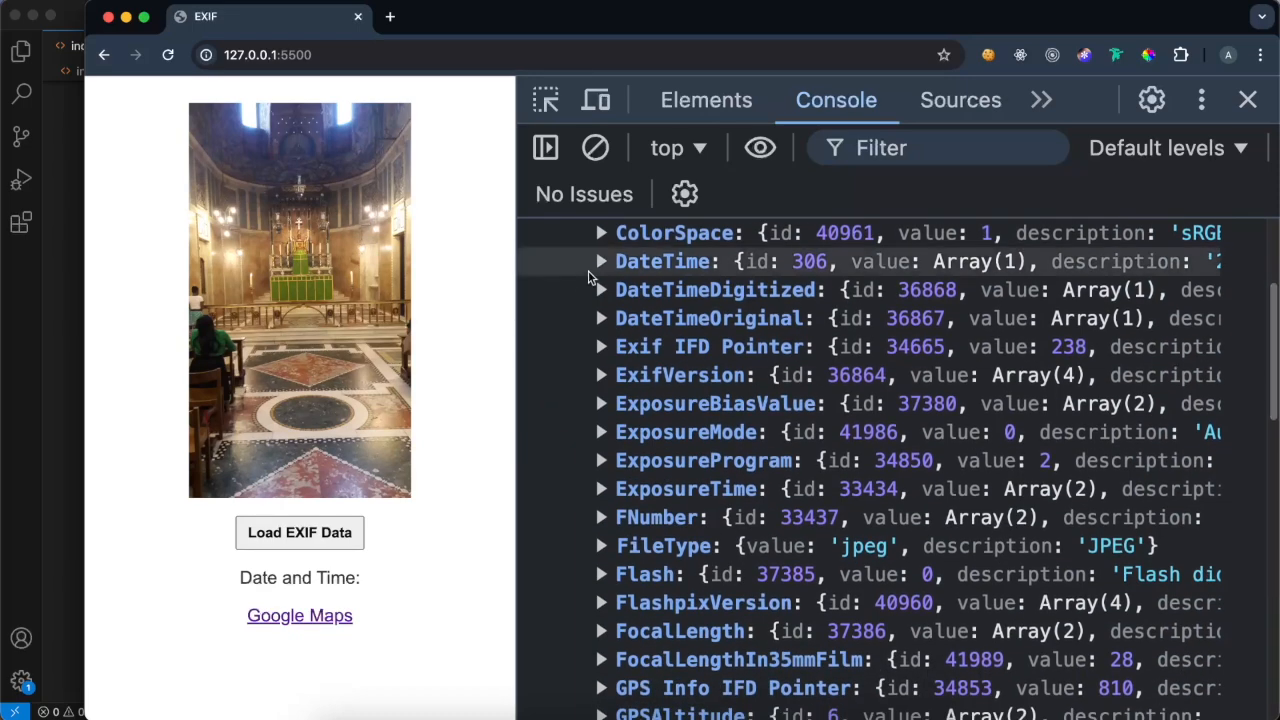
Step: Inspect the DateTime, GPSLatitude, GPSLongitude and GPSLongitudeRef tags, then narrow the console
{"action": "left_click", "coordinate": [601, 261]}
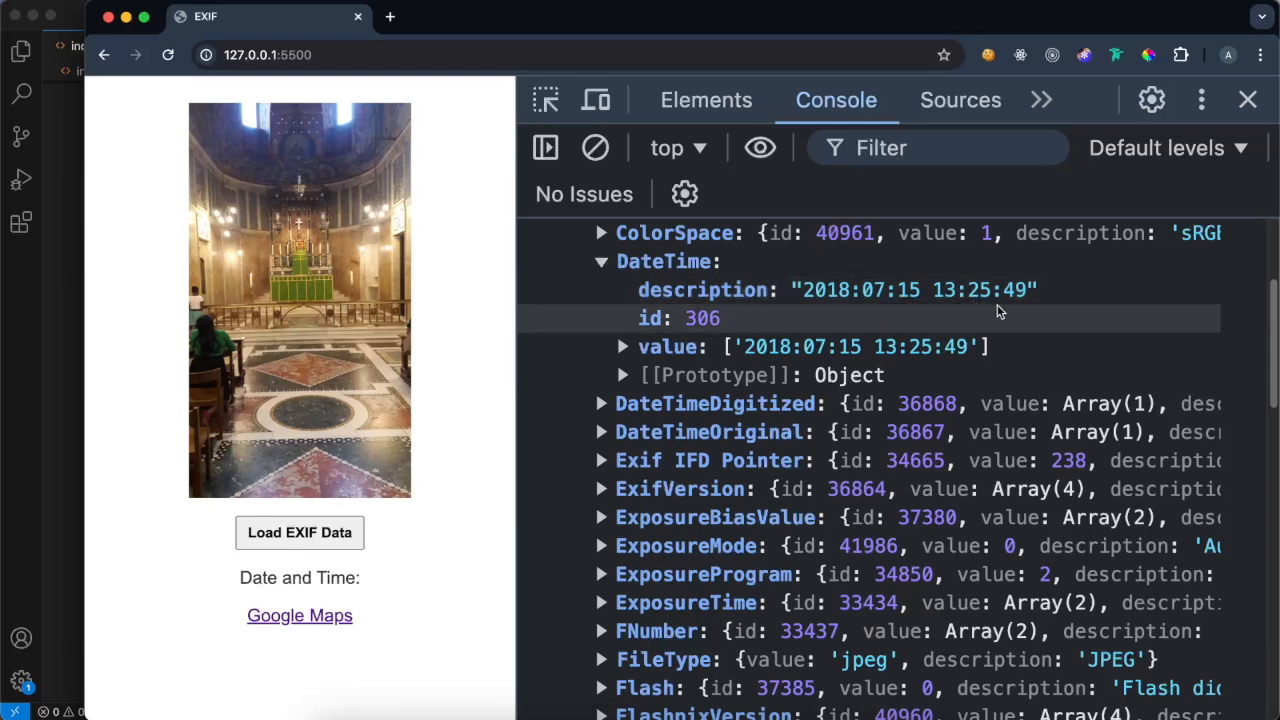
{"action": "left_click_drag", "start_coordinate": [1275, 300], "coordinate": [1265, 430]}
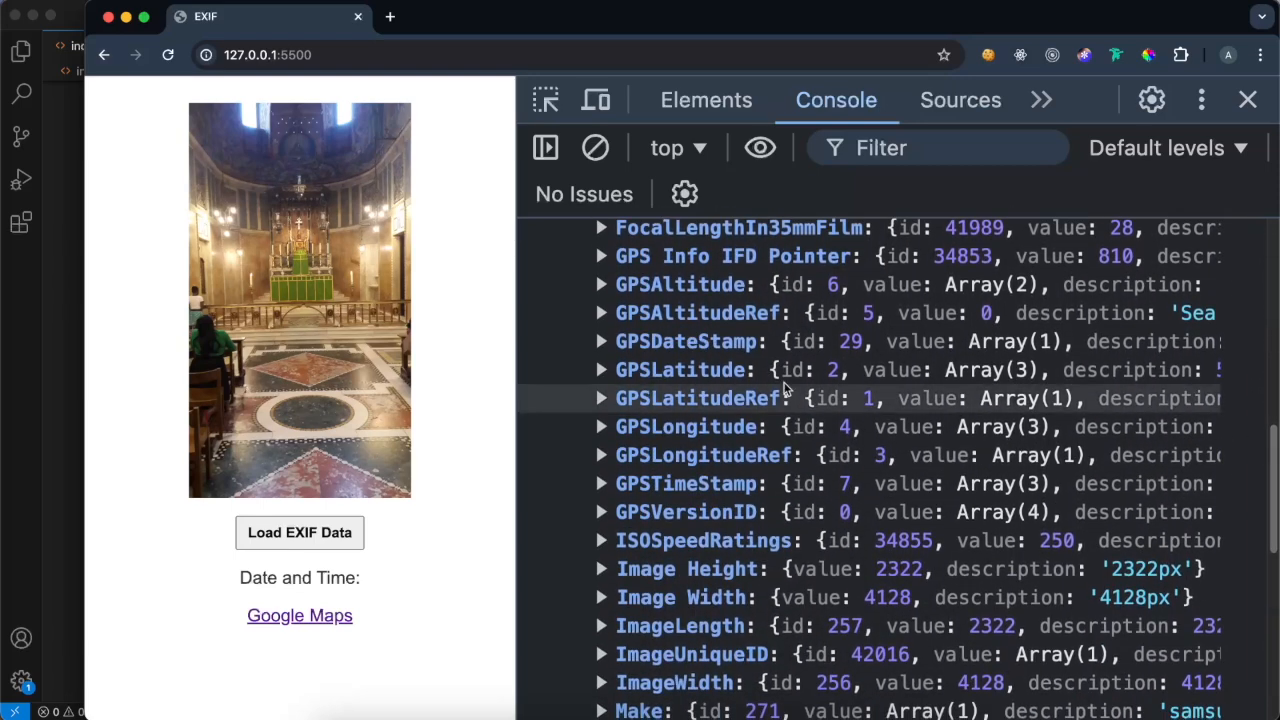
{"action": "left_click", "coordinate": [601, 370]}
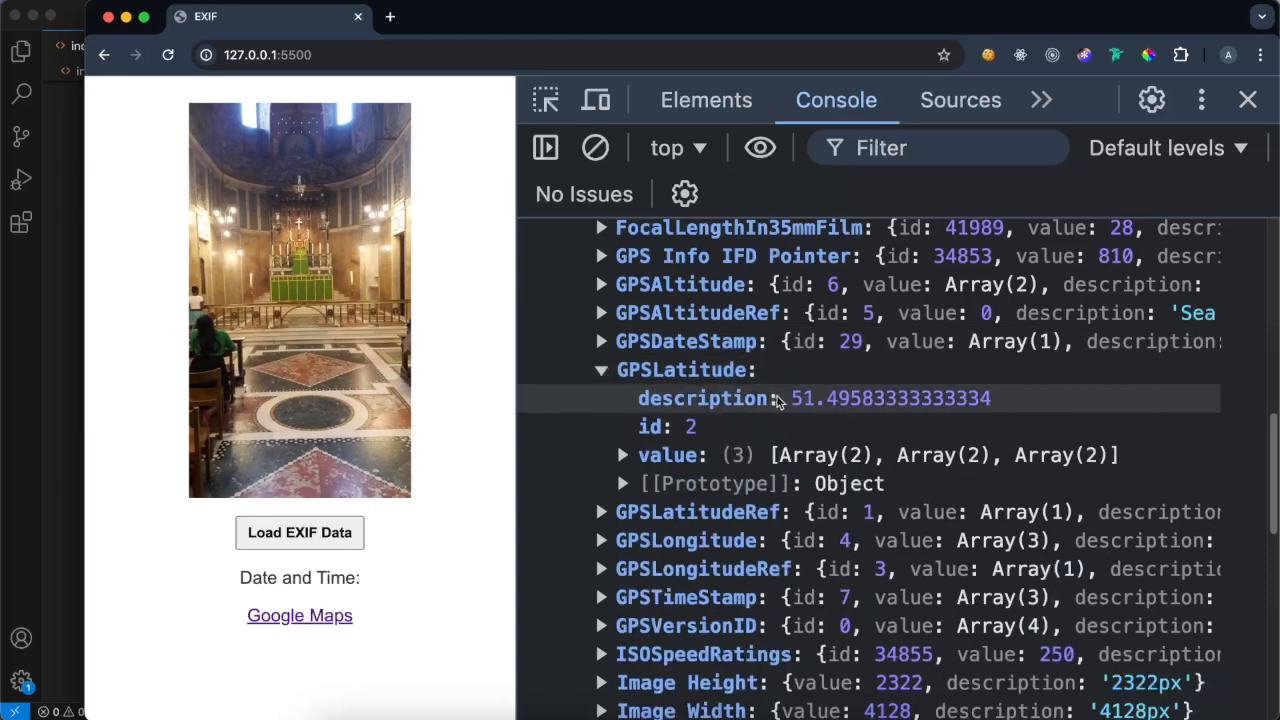
{"action": "left_click", "coordinate": [601, 540]}
{"action": "scroll", "coordinate": [616, 450], "scroll_direction": "down", "scroll_amount": 3}
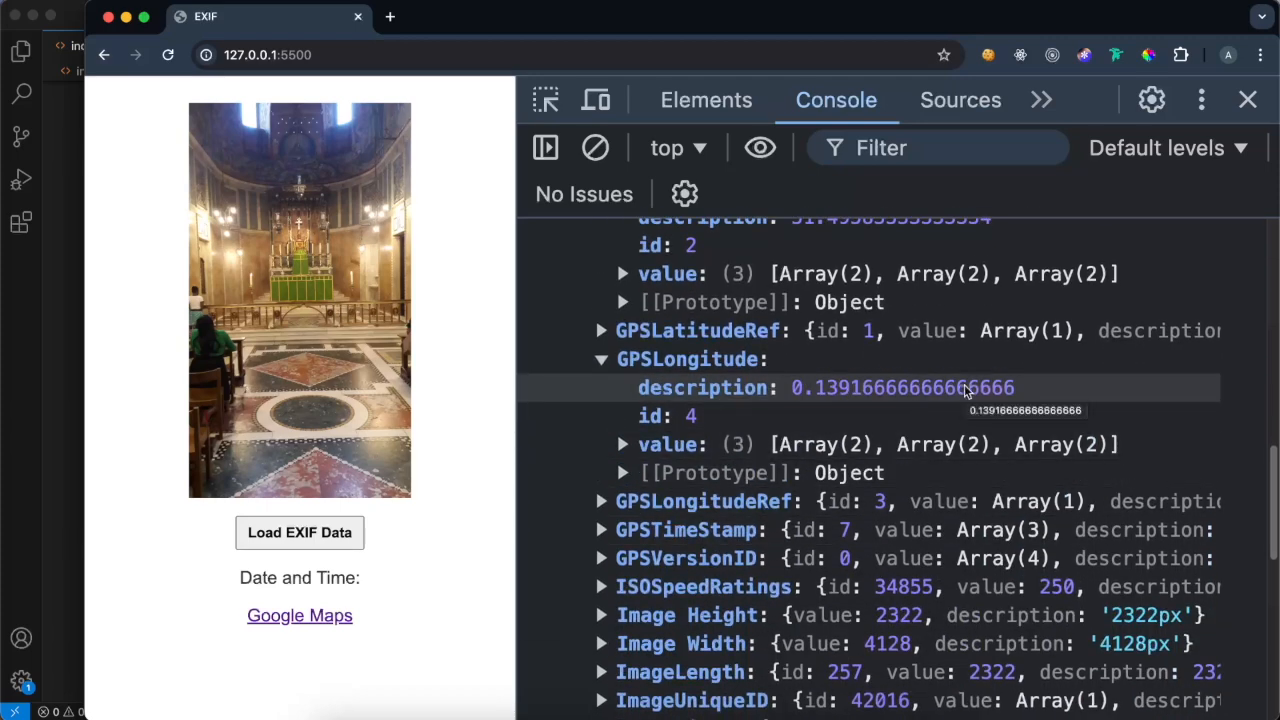
{"action": "scroll", "coordinate": [700, 420], "scroll_direction": "down", "scroll_amount": 3}
{"action": "left_click", "coordinate": [636, 372]}
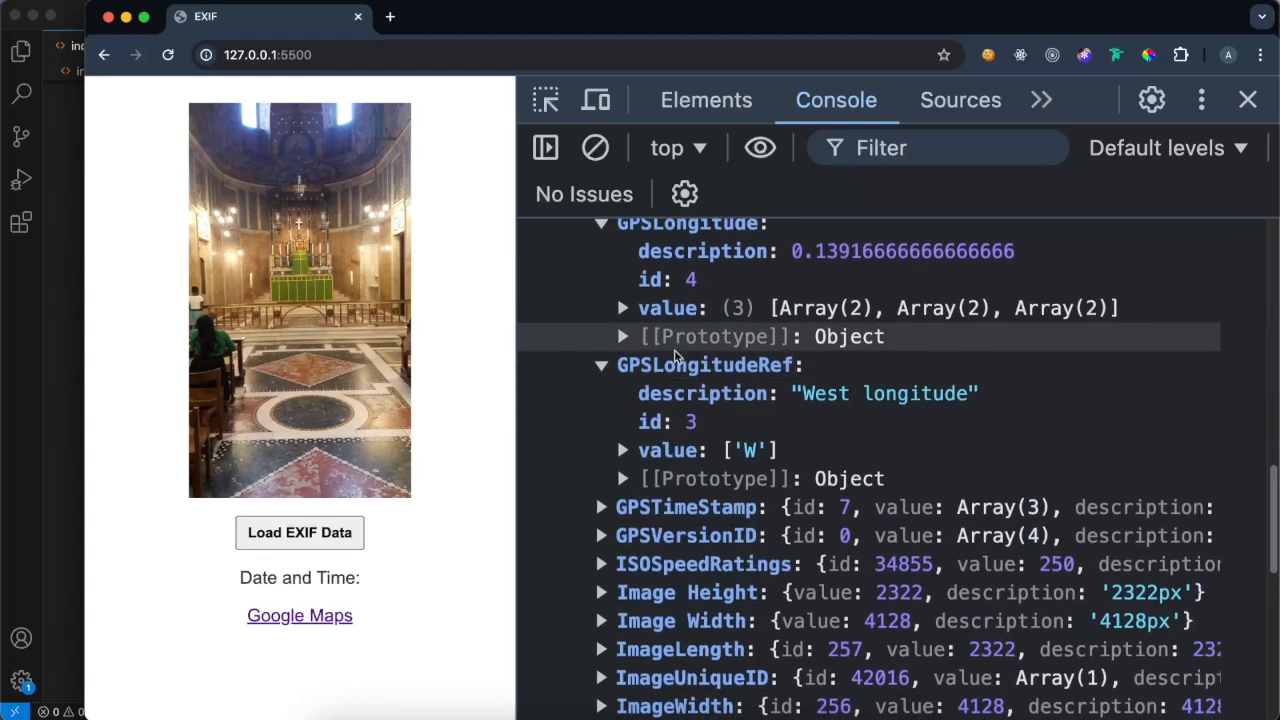
{"action": "scroll", "coordinate": [675, 355], "scroll_direction": "down", "scroll_amount": 1}
{"action": "scroll", "coordinate": [675, 355], "scroll_direction": "down", "scroll_amount": 2}
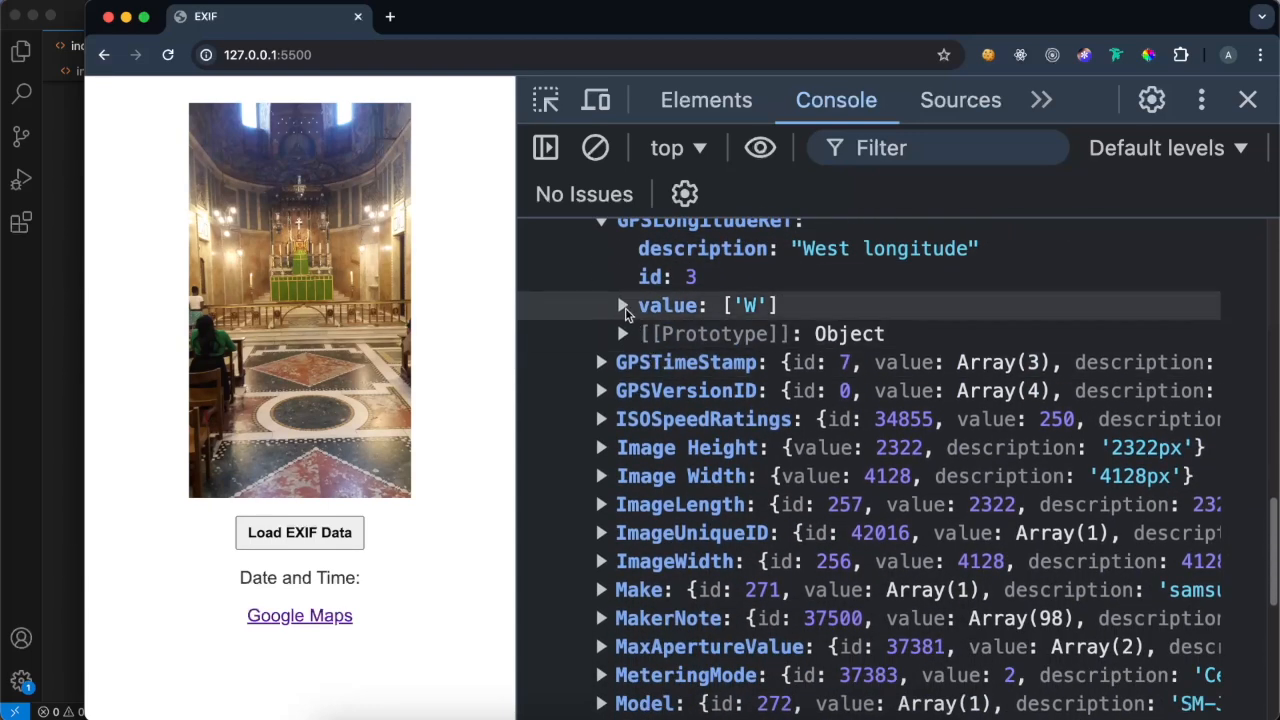
{"action": "scroll", "coordinate": [625, 310], "scroll_direction": "up", "scroll_amount": 1}
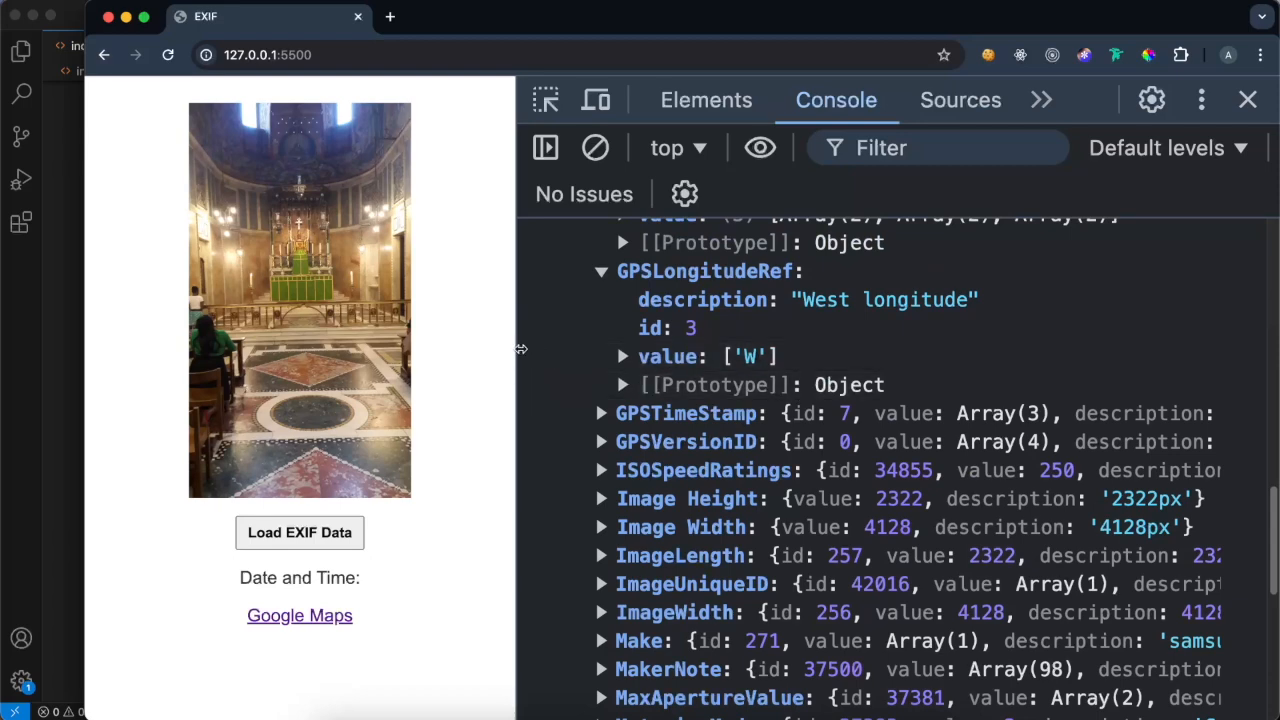
{"action": "left_click_drag", "start_coordinate": [517, 348], "coordinate": [796, 340]}
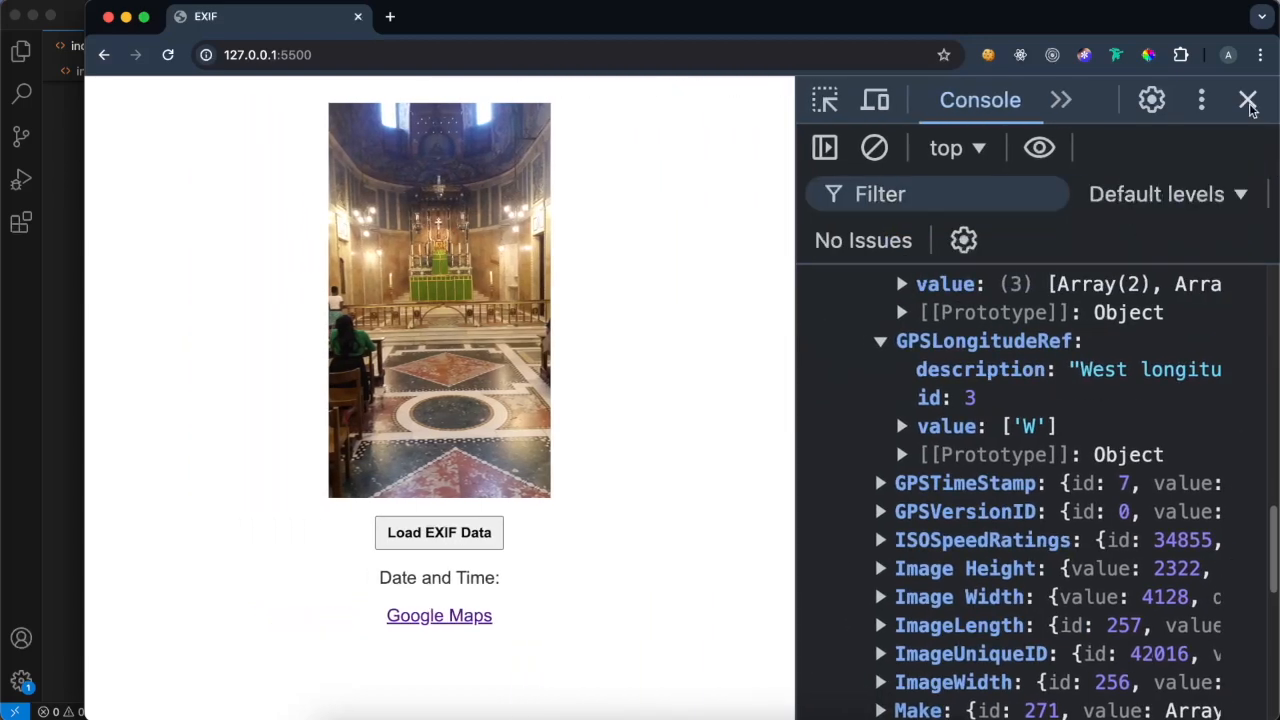
Step: Add document.getElementById('date-time').innerText = tags.DateTime.description after the console.log
{"action": "left_click", "coordinate": [1247, 99]}
{"action": "left_click_drag", "start_coordinate": [84, 447], "coordinate": [866, 447]}
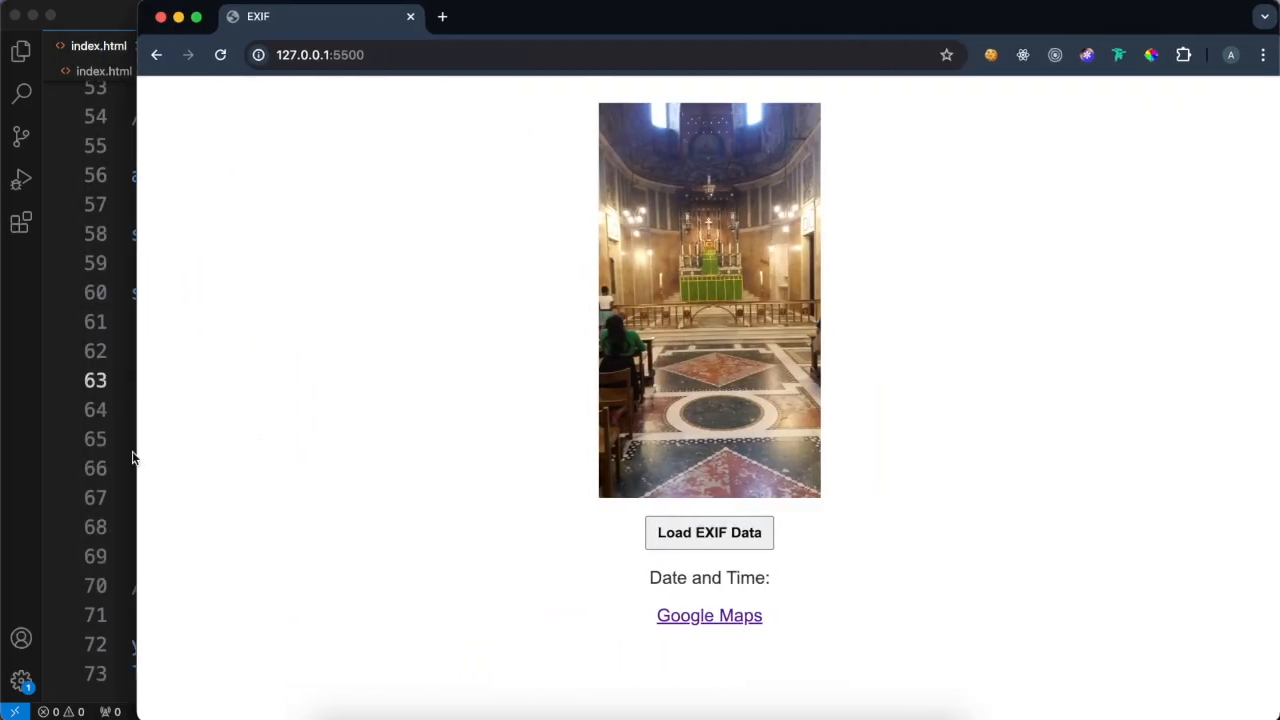
{"action": "left_click", "coordinate": [527, 468]}
{"action": "key", "text": "Return"}
{"action": "key", "text": "Return"}
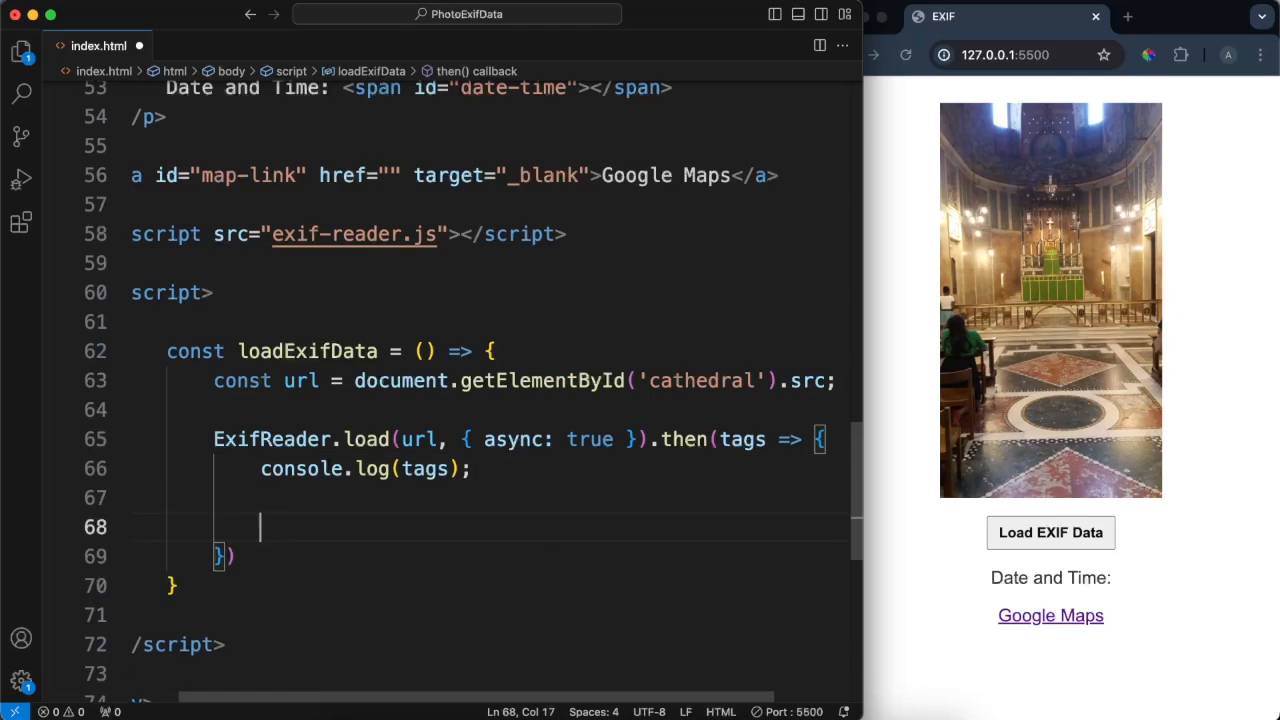
{"action": "type", "text": "doc"}
{"action": "key", "text": "Tab"}
{"action": "type", "text": ".g"}
{"action": "key", "text": "Tab"}
{"action": "type", "text": "('da"}
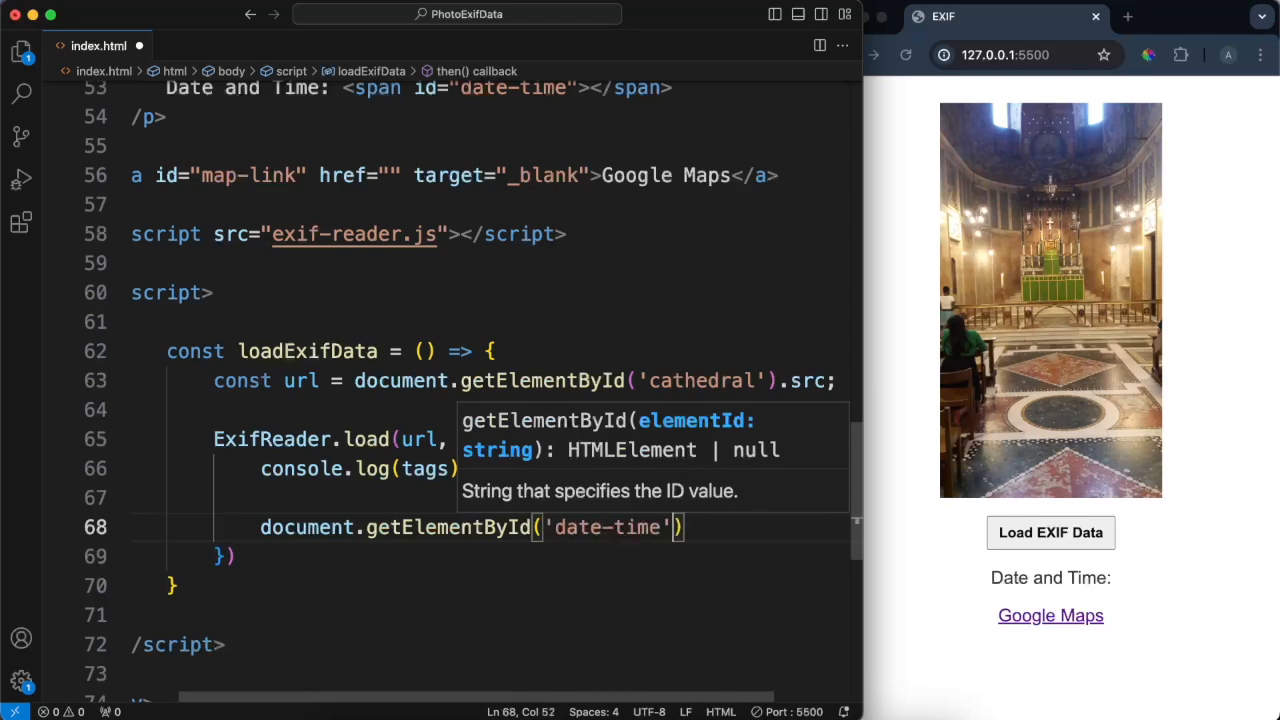
{"action": "type", "text": ".innerText = tag"}
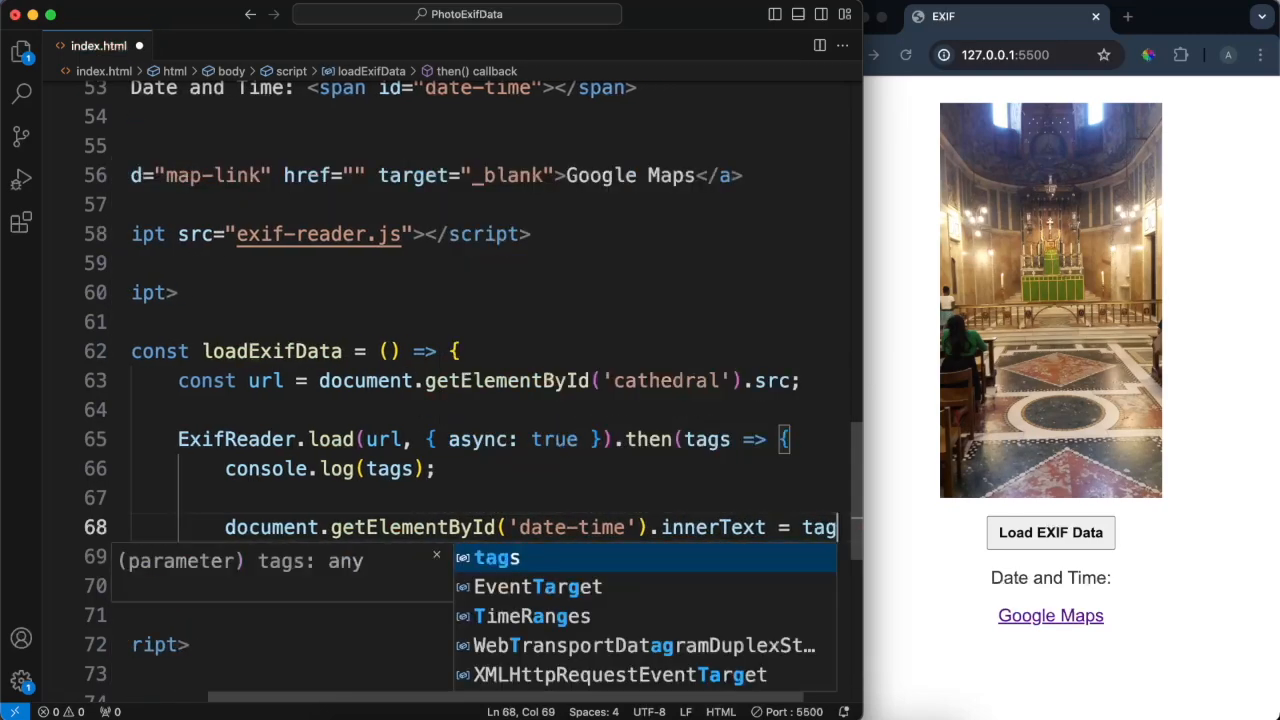
{"action": "type", "text": "s.Date"}
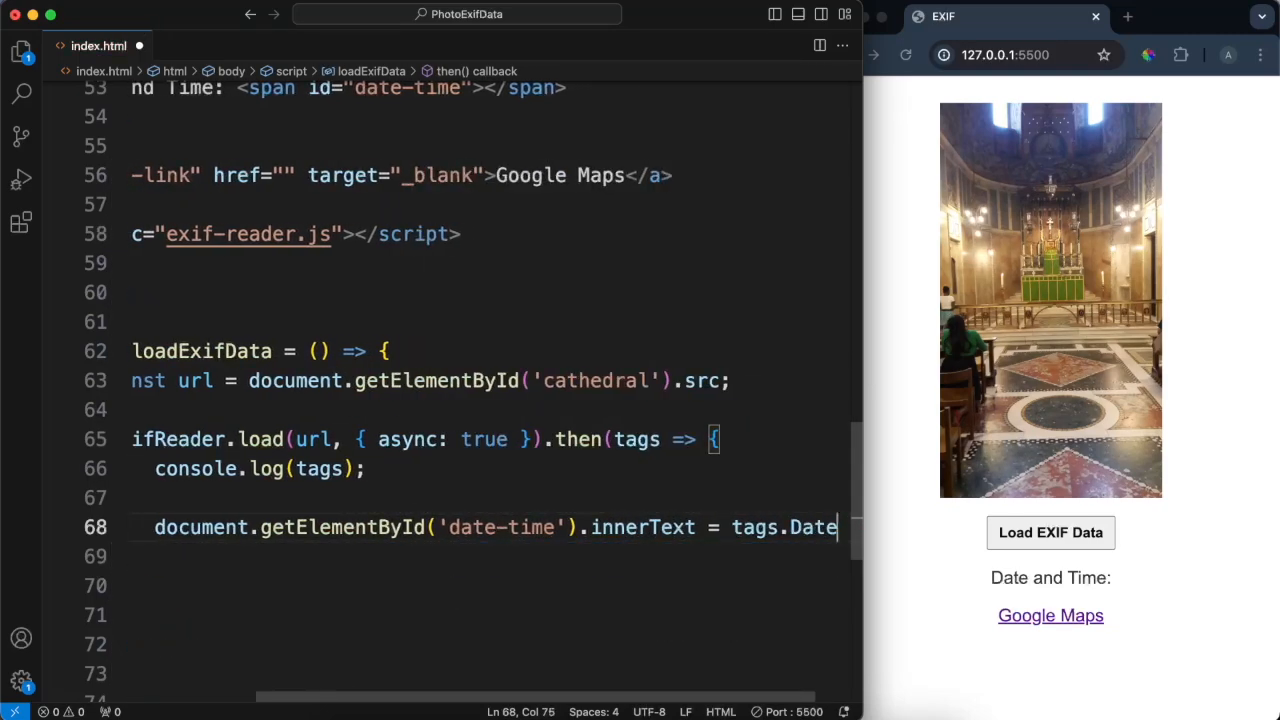
{"action": "type", "text": "Time.description;"}
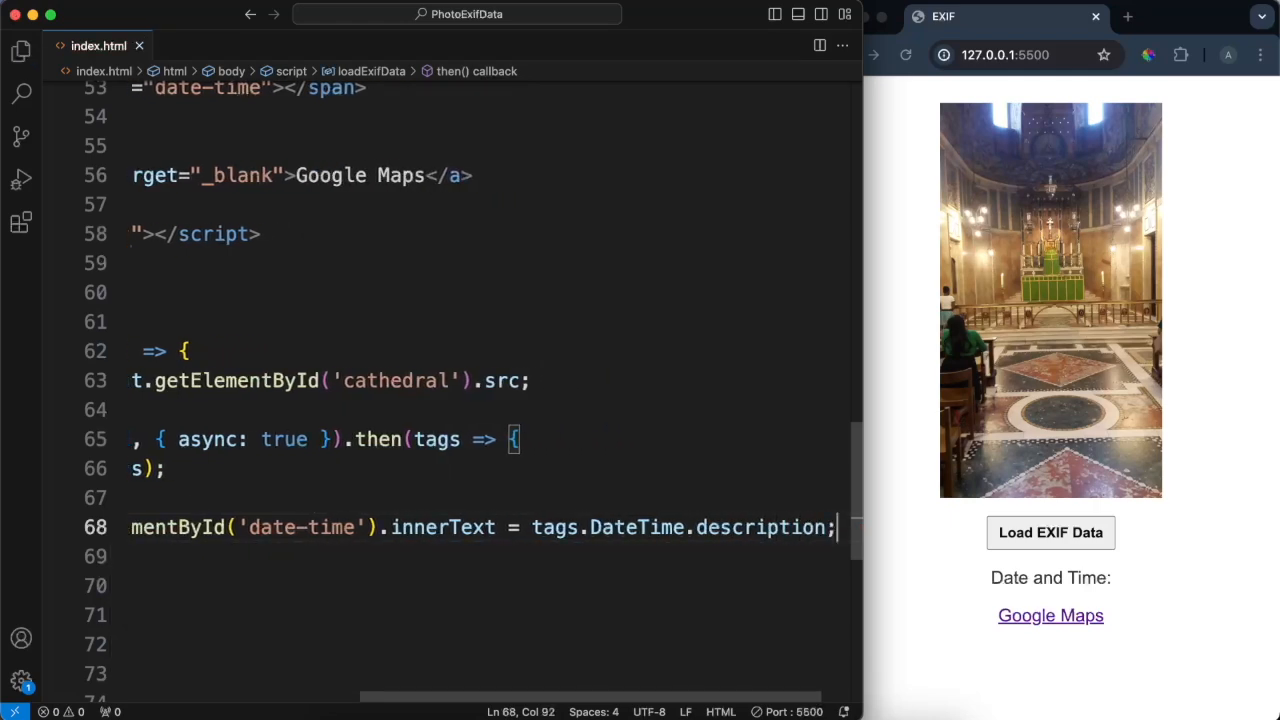
Step: Run Load EXIF Data in Chrome and check the page shows 2018:07:15 13:25:49
{"action": "left_click", "coordinate": [905, 549]}
{"action": "left_click", "coordinate": [1030, 532]}
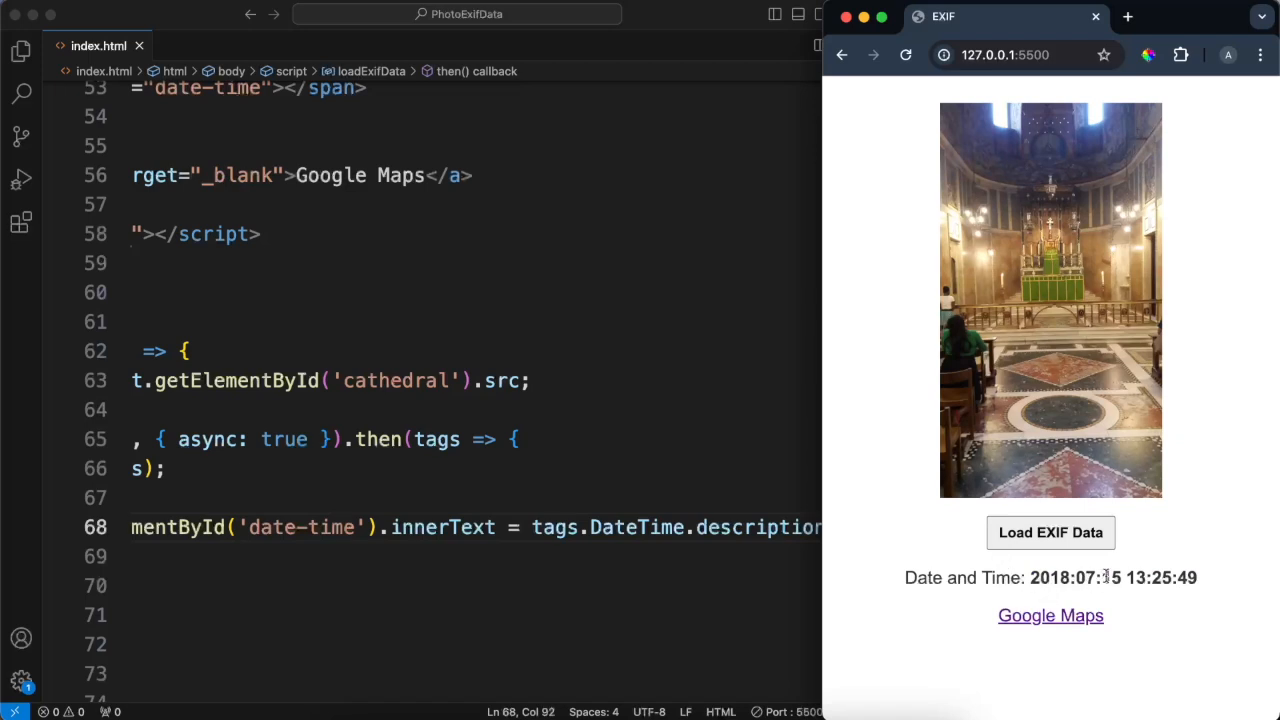
{"action": "left_click_drag", "start_coordinate": [1136, 578], "coordinate": [1243, 582]}
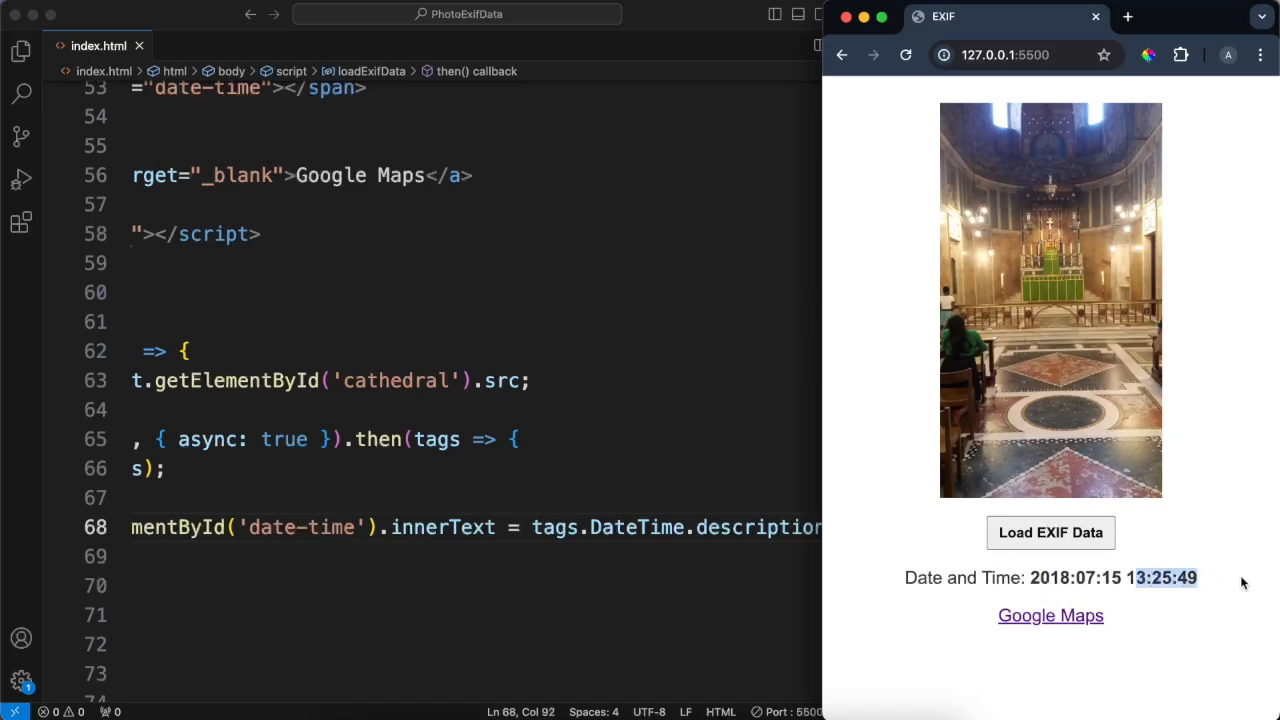
{"action": "left_click", "coordinate": [1202, 602]}
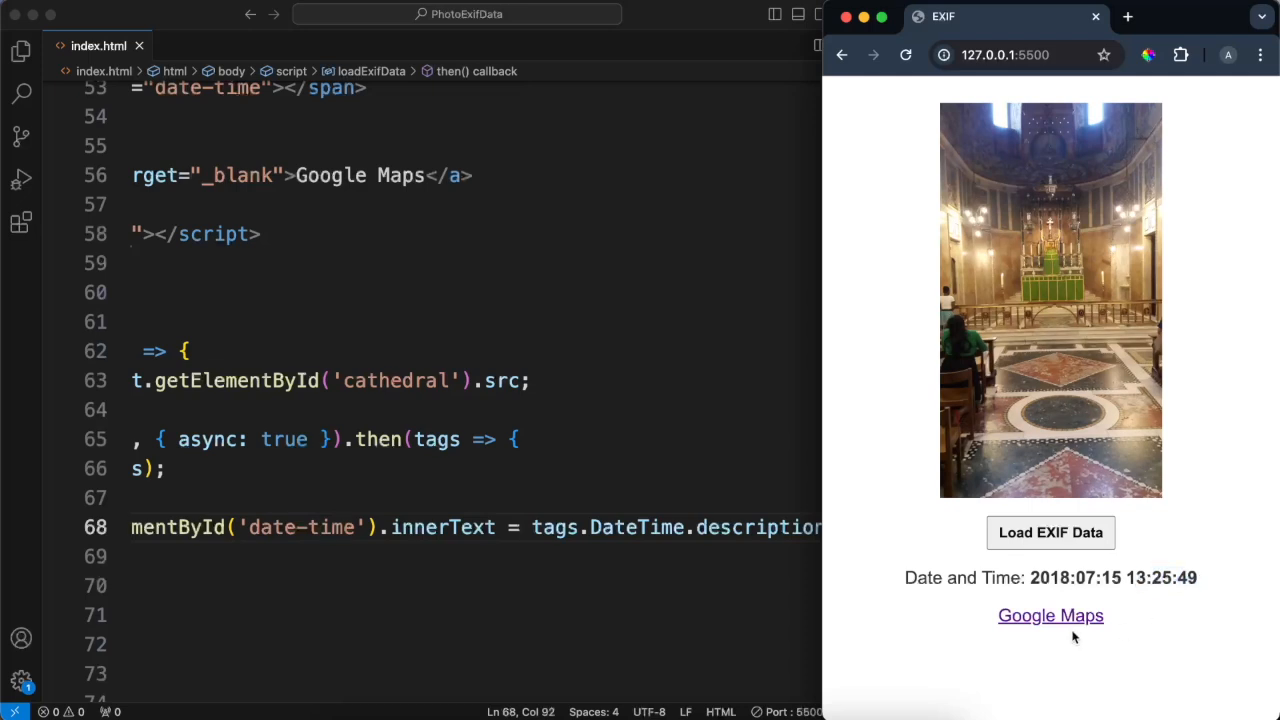
{"action": "left_click", "coordinate": [718, 527]}
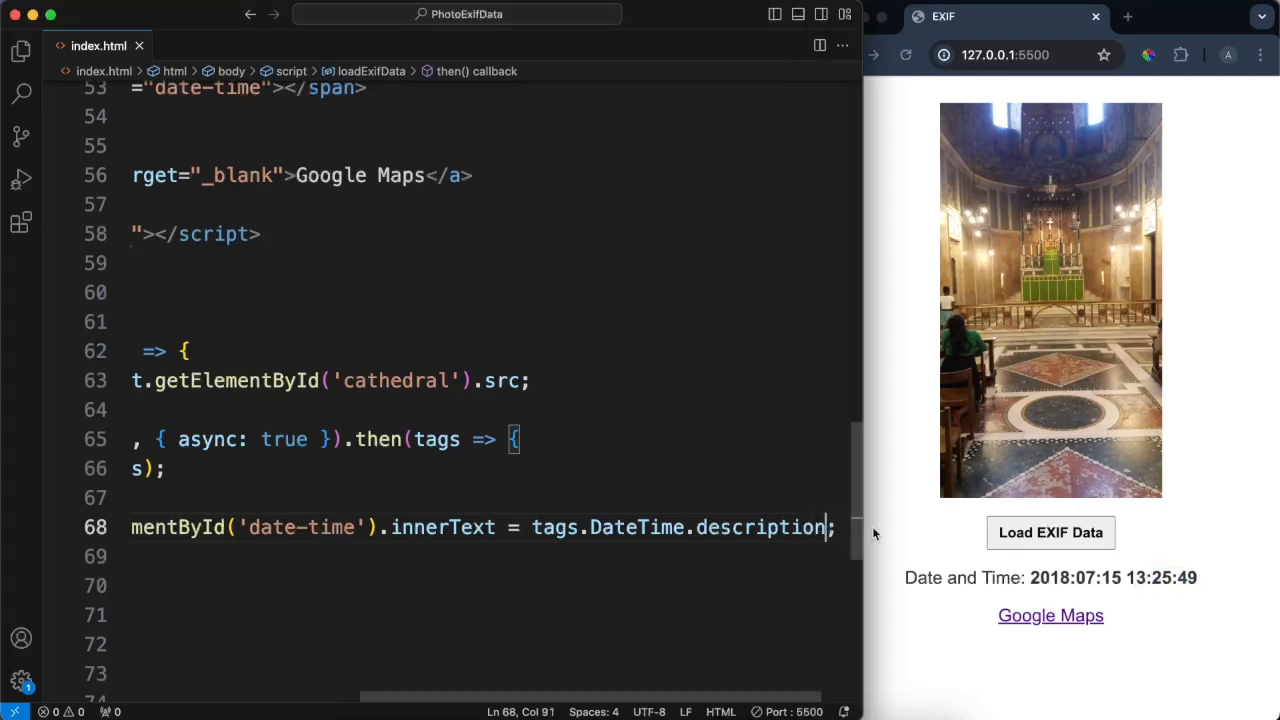
Step: Declare const lat and lon from the GPSLatitude/GPSLongitude descriptions, log them and save
{"action": "key", "text": "Return"}
{"action": "key", "text": "Return"}
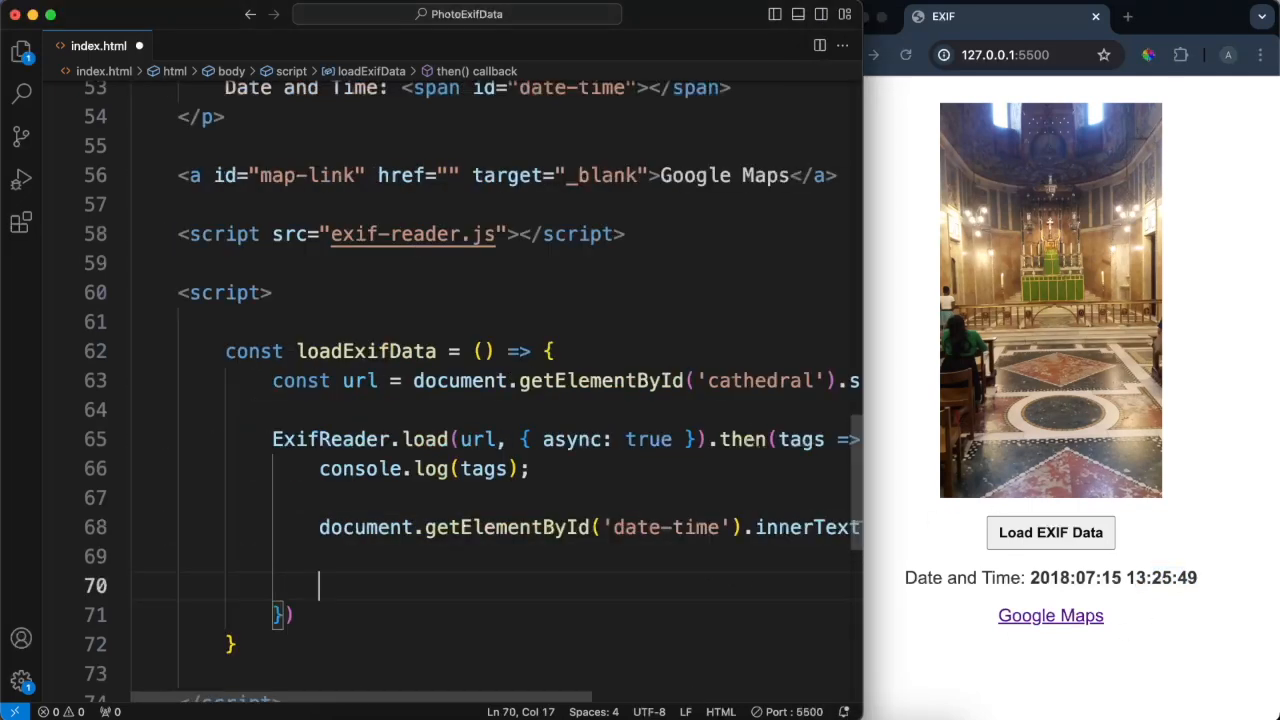
{"action": "scroll", "coordinate": [748, 443], "scroll_direction": "down", "scroll_amount": 4}
{"action": "scroll", "coordinate": [748, 443], "scroll_direction": "down", "scroll_amount": 2}
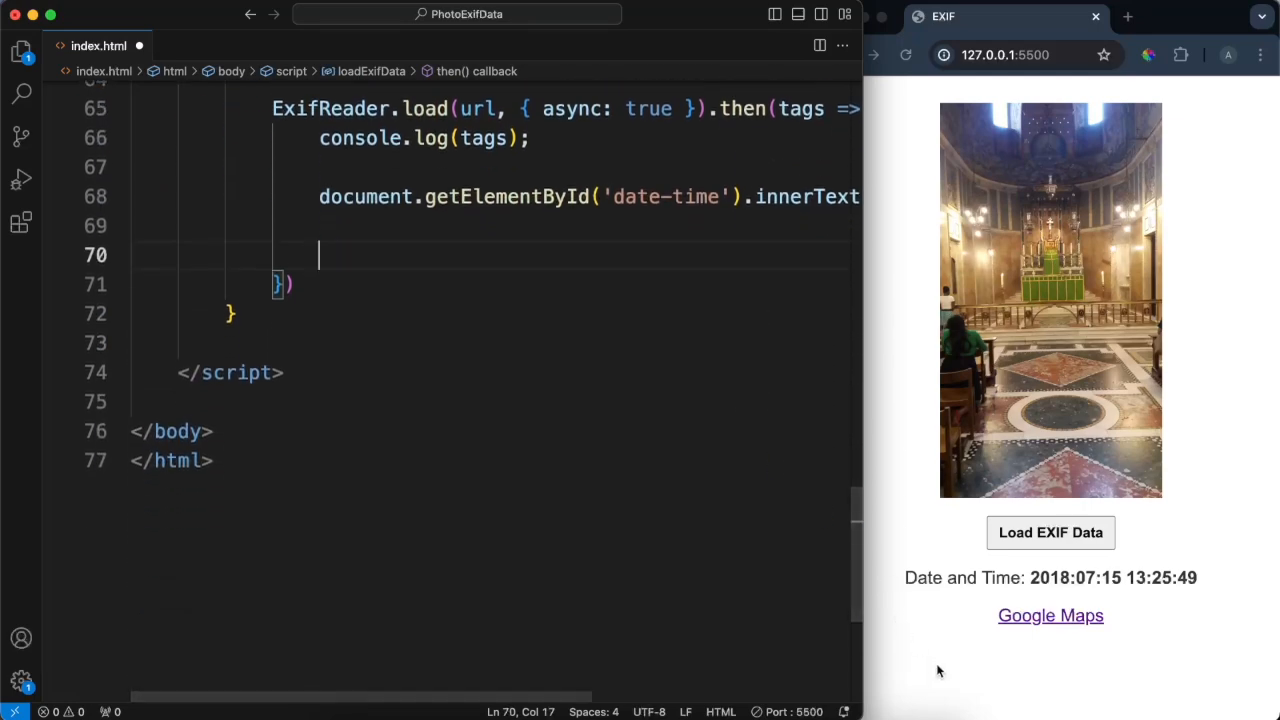
{"action": "type", "text": "const lat "}
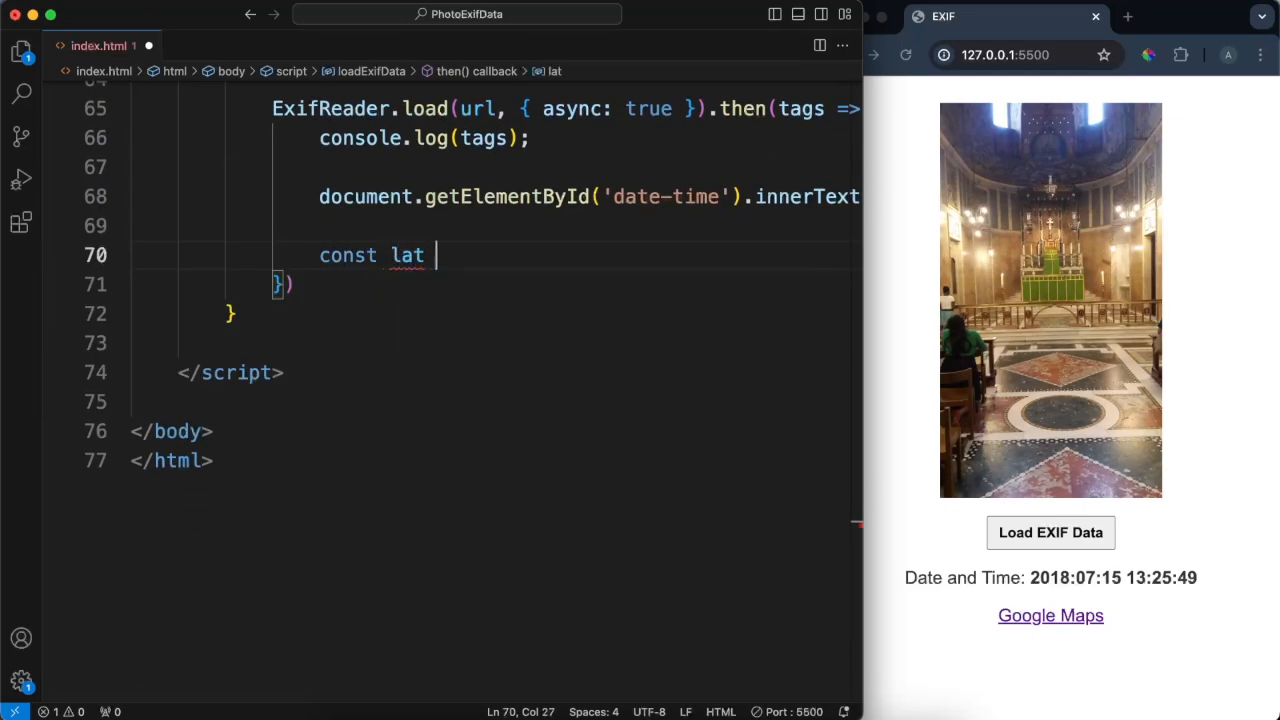
{"action": "type", "text": "= tags"}
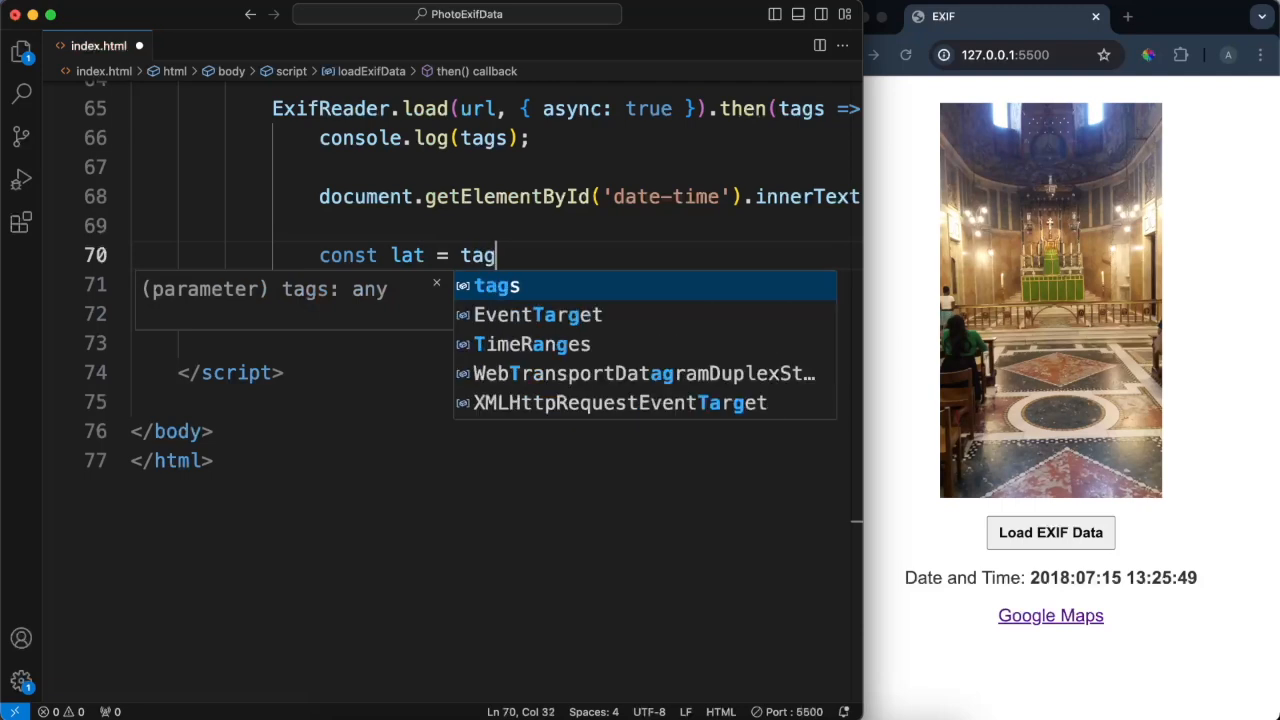
{"action": "type", "text": ".GPS"}
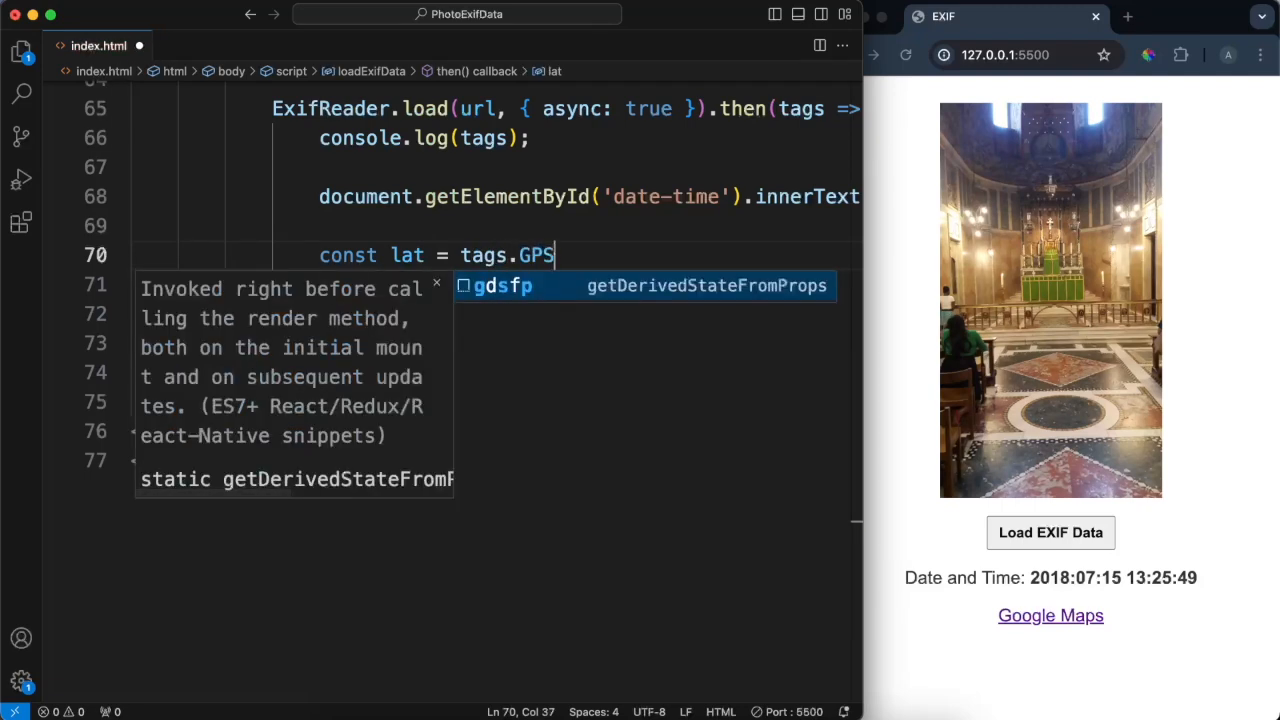
{"action": "type", "text": "Latitude"}
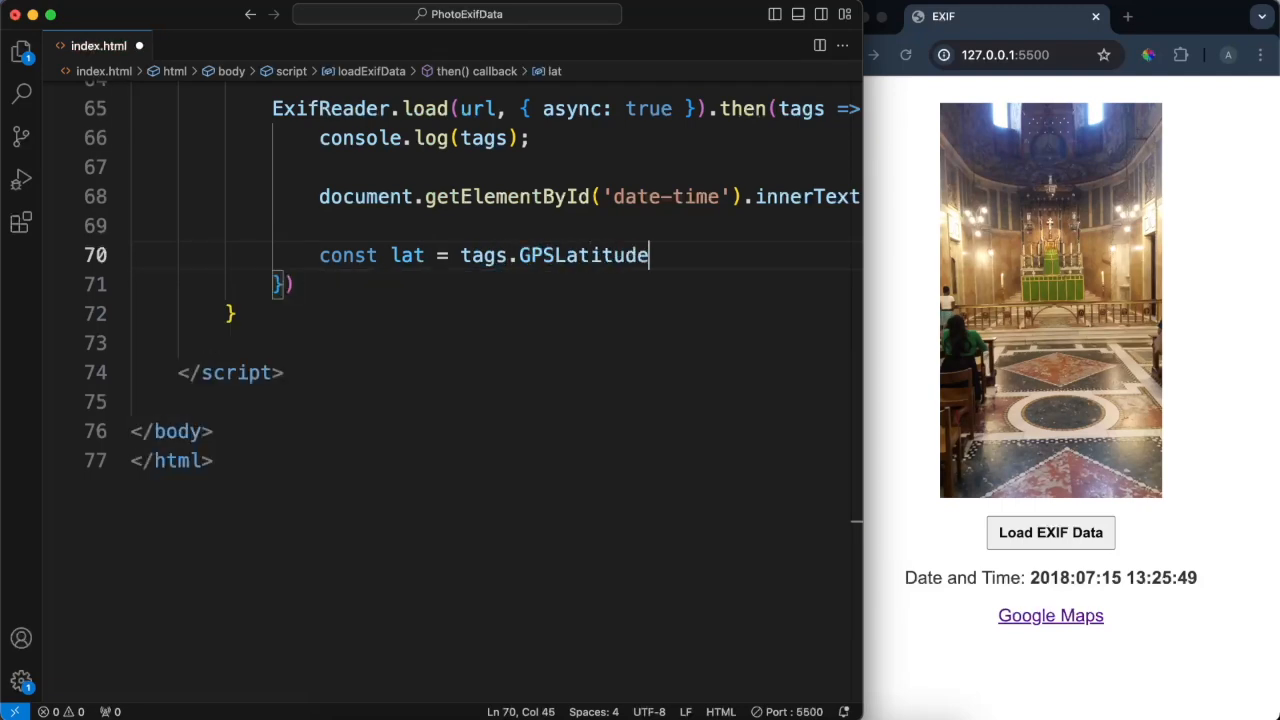
{"action": "type", "text": ".description;"}
{"action": "key", "text": "Return"}
{"action": "type", "text": "const "}
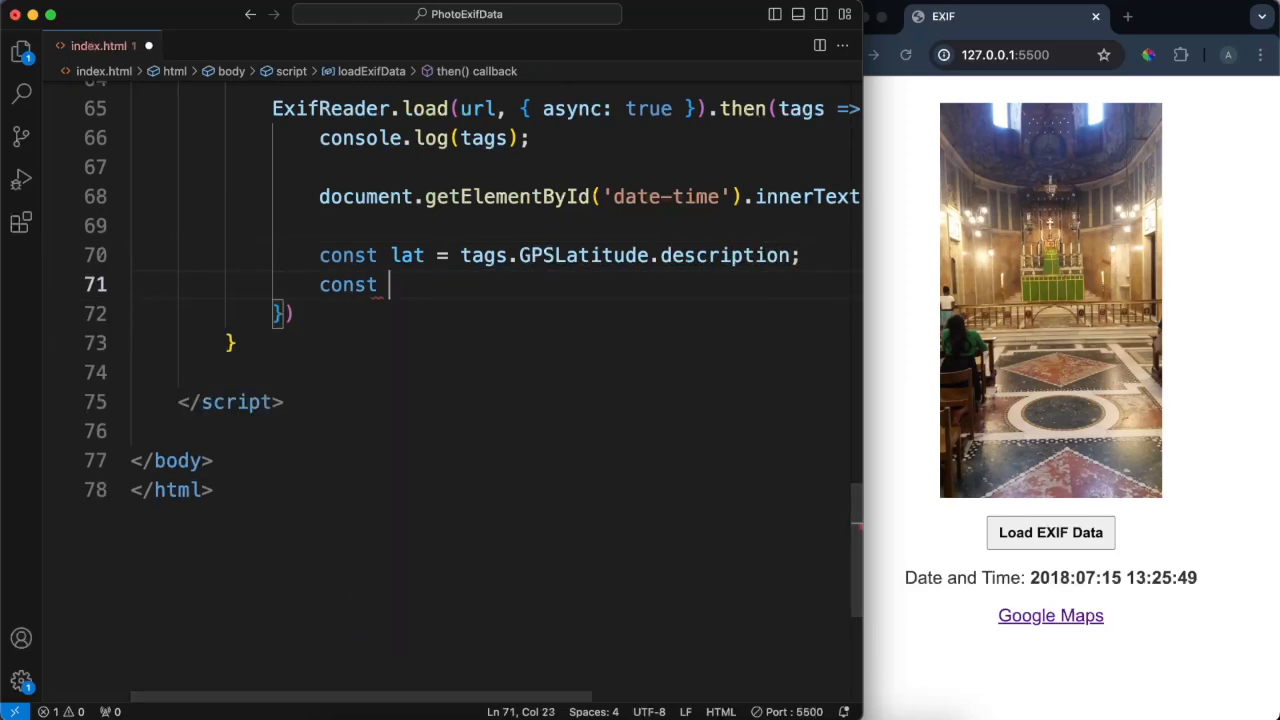
{"action": "type", "text": "lon = tags.GPSLongitude.description;"}
{"action": "key", "text": "Return"}
{"action": "type", "text": "con"}
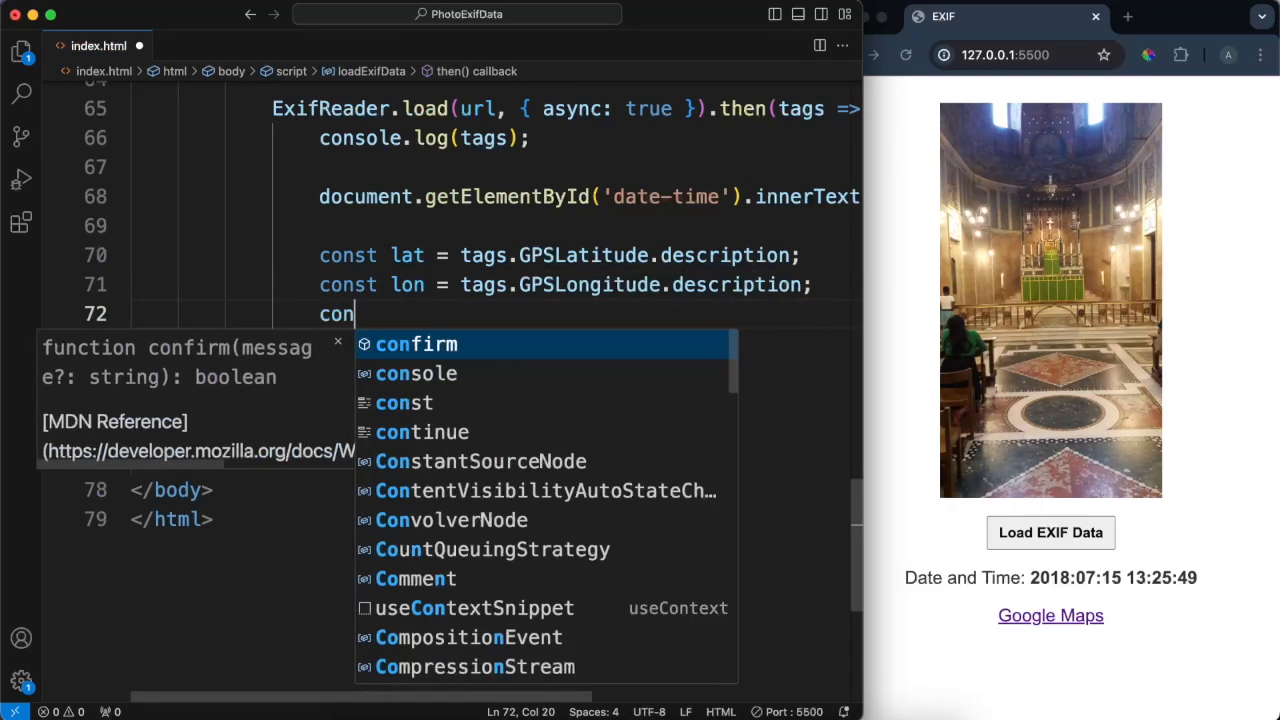
{"action": "type", "text": "sole.log("}
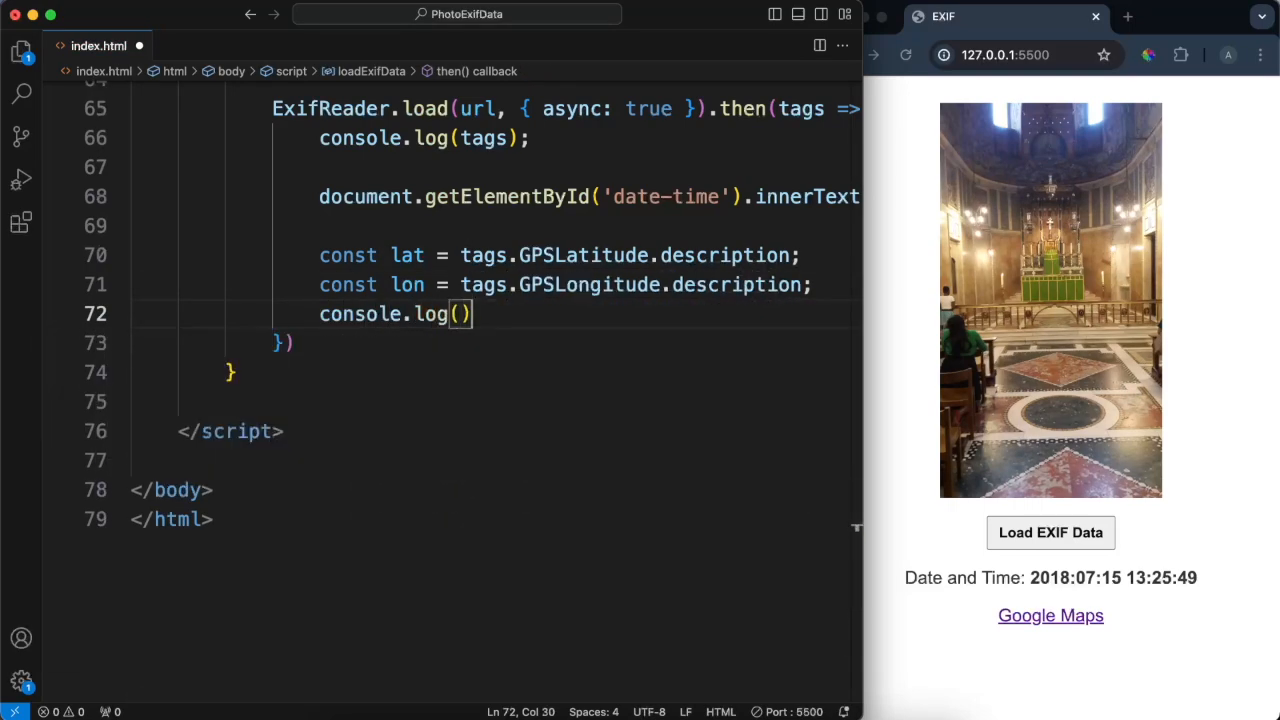
{"action": "type", "text": "lat, lon"}
{"action": "key", "text": "super+s"}
Step: Run Load EXIF Data with the console open to see 51.4958, 0.1392, then return to the editor
{"action": "left_click", "coordinate": [957, 595]}
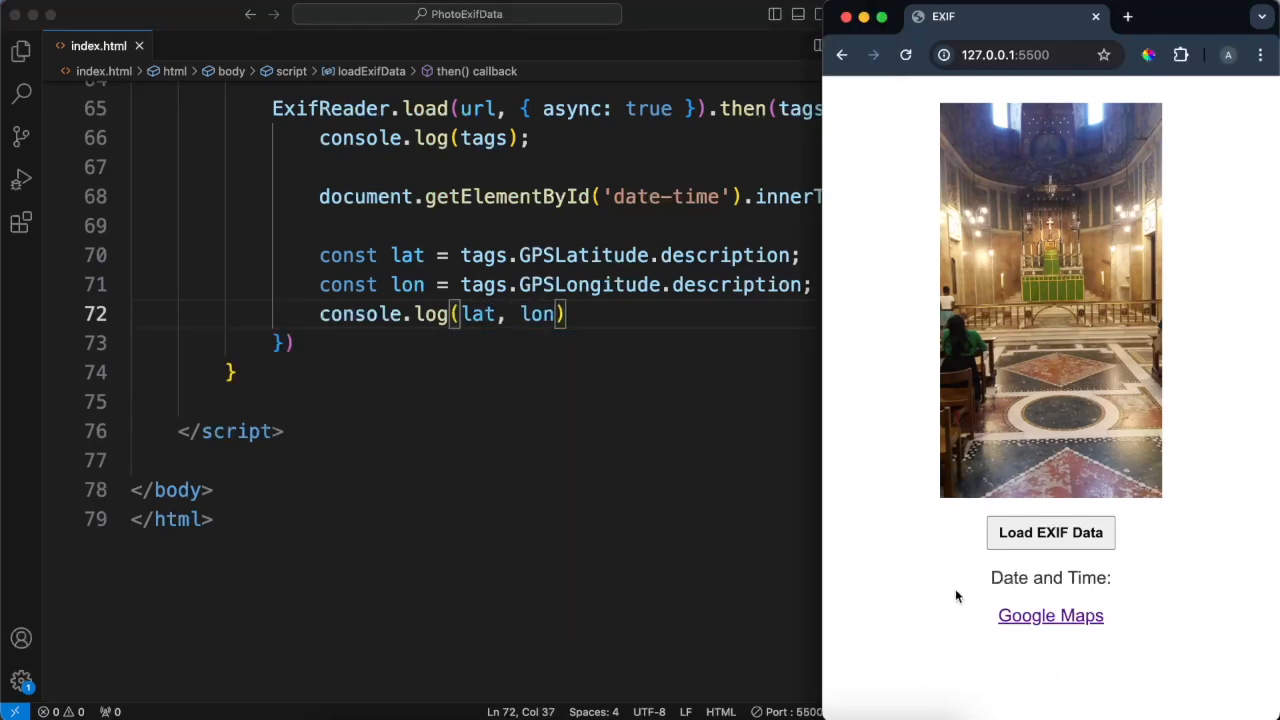
{"action": "key", "text": "alt+super+j"}
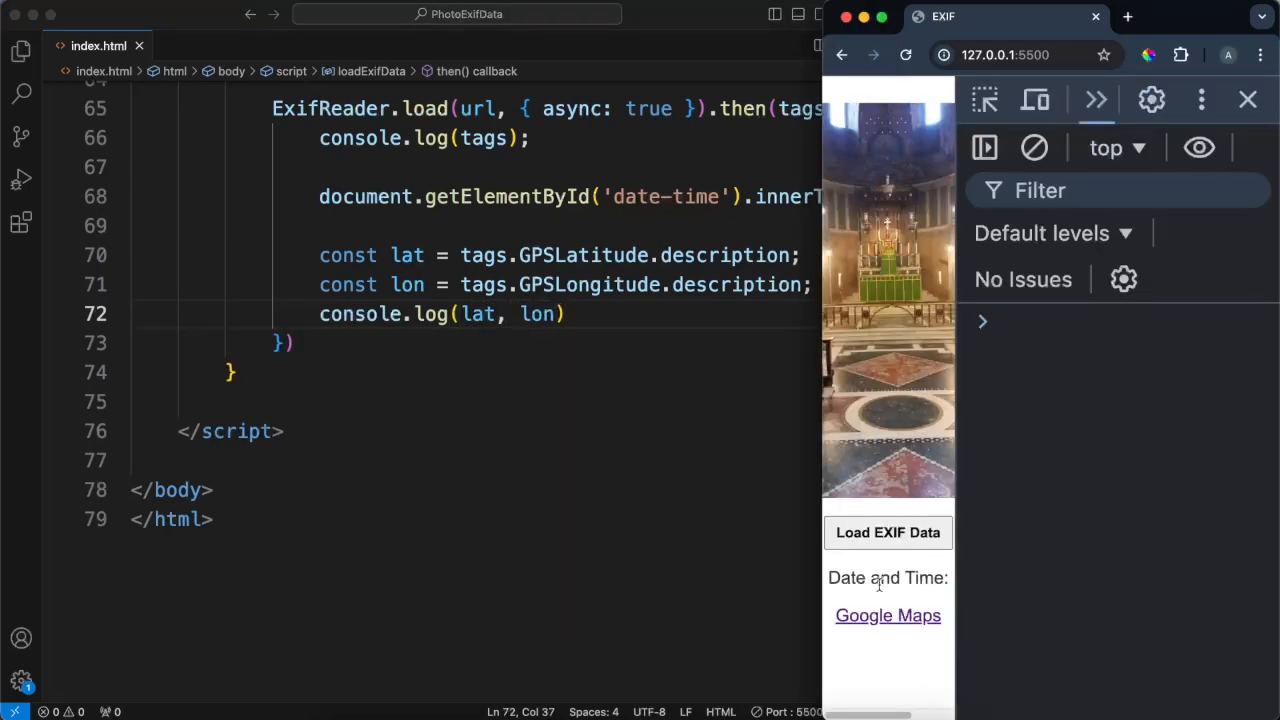
{"action": "left_click", "coordinate": [862, 538]}
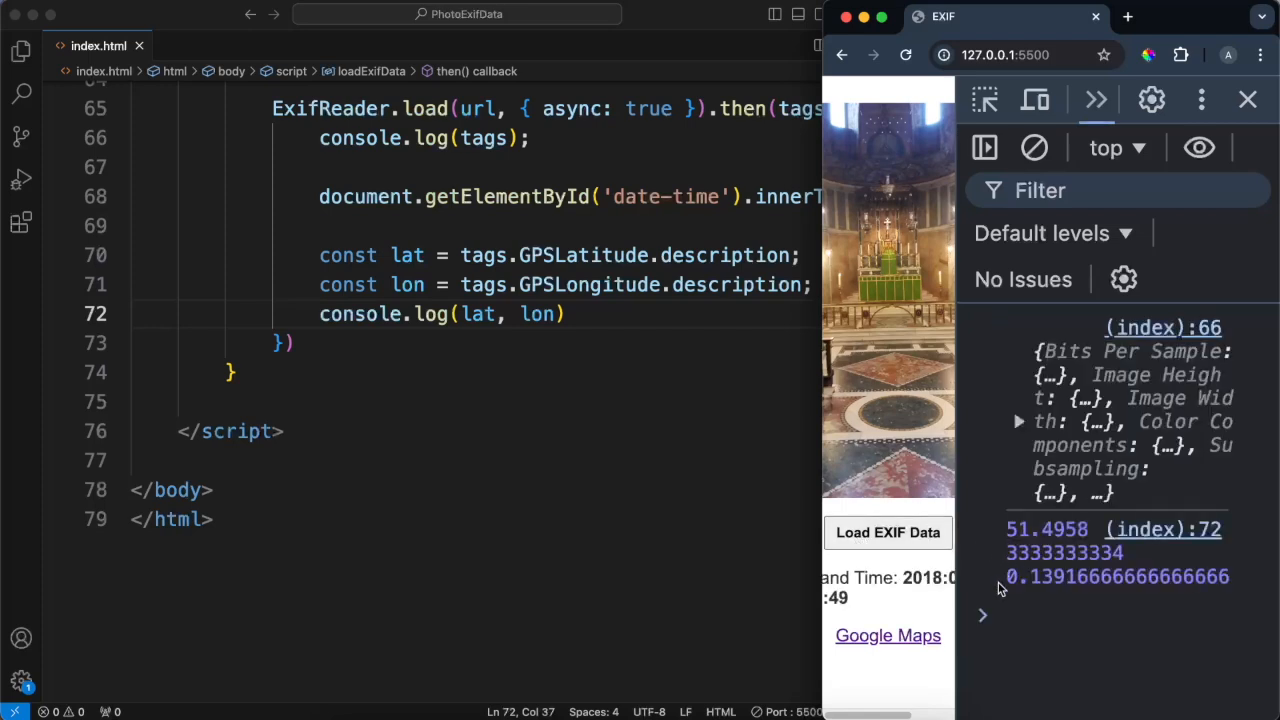
{"action": "left_click_drag", "start_coordinate": [820, 593], "coordinate": [742, 595]}
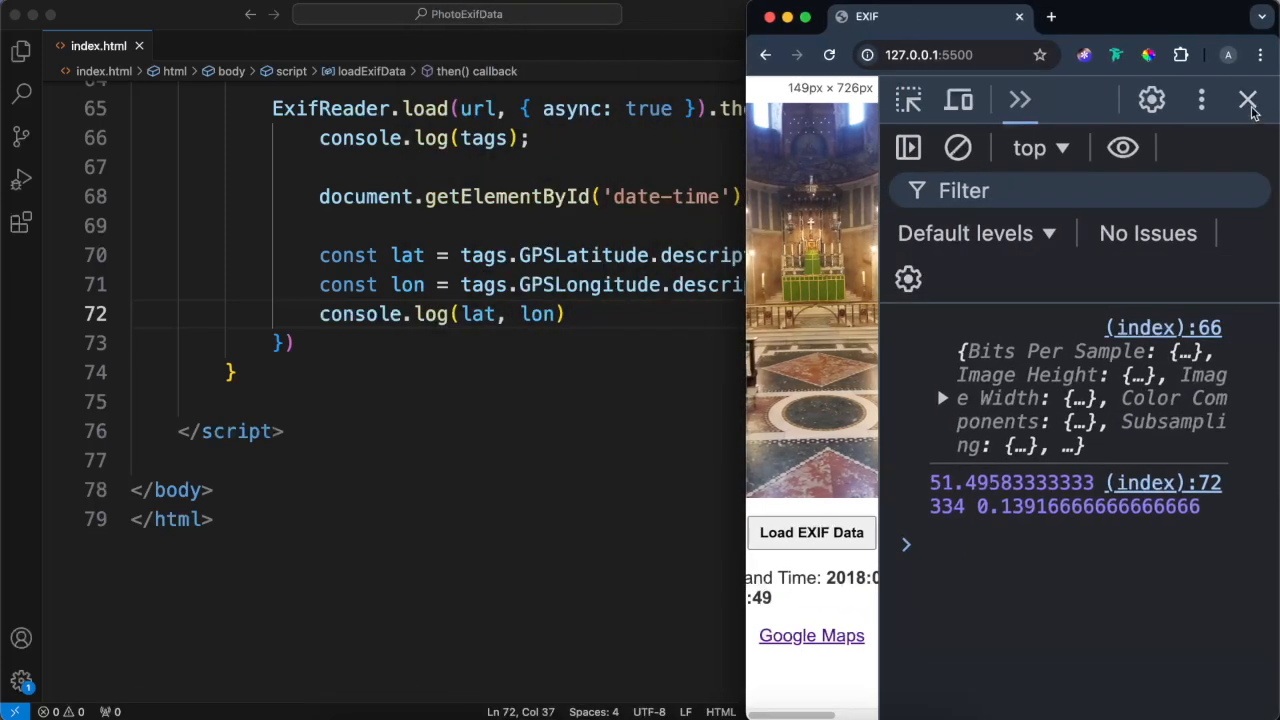
{"action": "left_click", "coordinate": [1247, 99]}
{"action": "left_click_drag", "start_coordinate": [742, 400], "coordinate": [862, 400]}
Step: Replace the log line with ternaries negating lat for 'S' and lon for 'W' reference values
{"action": "triple_click", "coordinate": [440, 314]}
{"action": "type", "text": "c"}
{"action": "key", "text": "BackSpace"}
{"action": "key", "text": "Return"}
{"action": "key", "text": "Return"}
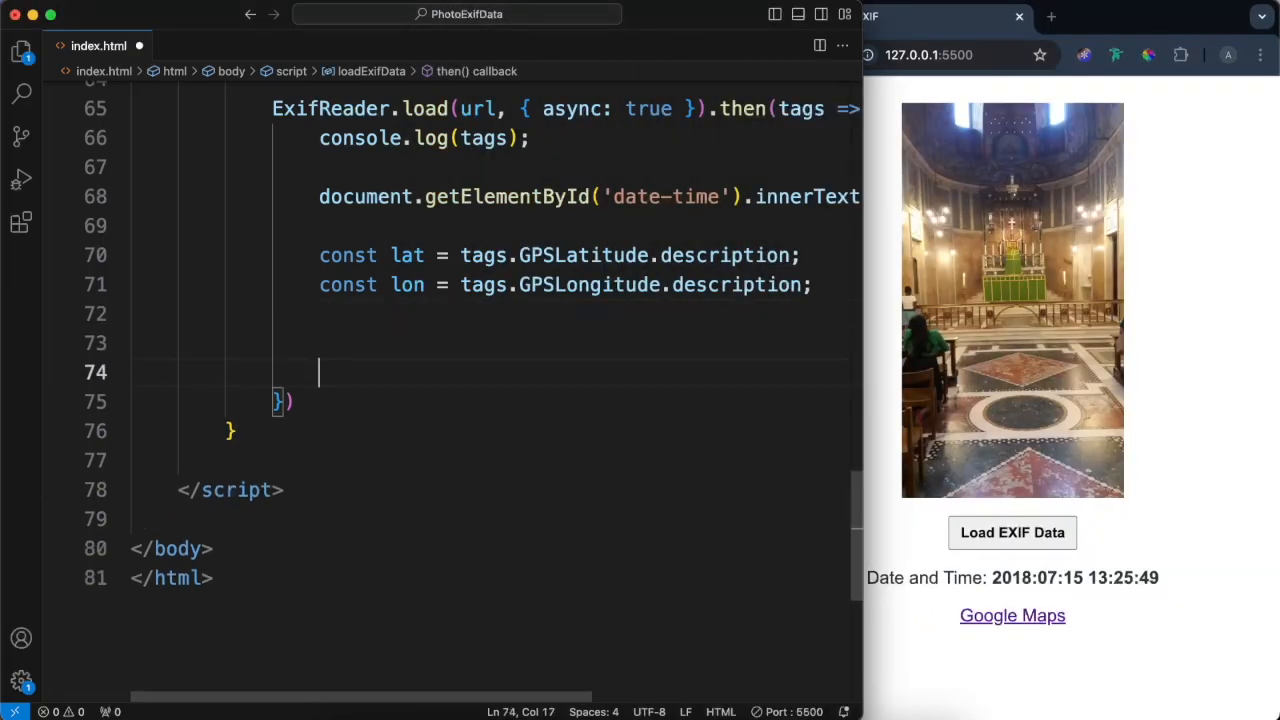
{"action": "key", "text": "BackSpace"}
{"action": "key", "text": "BackSpace"}
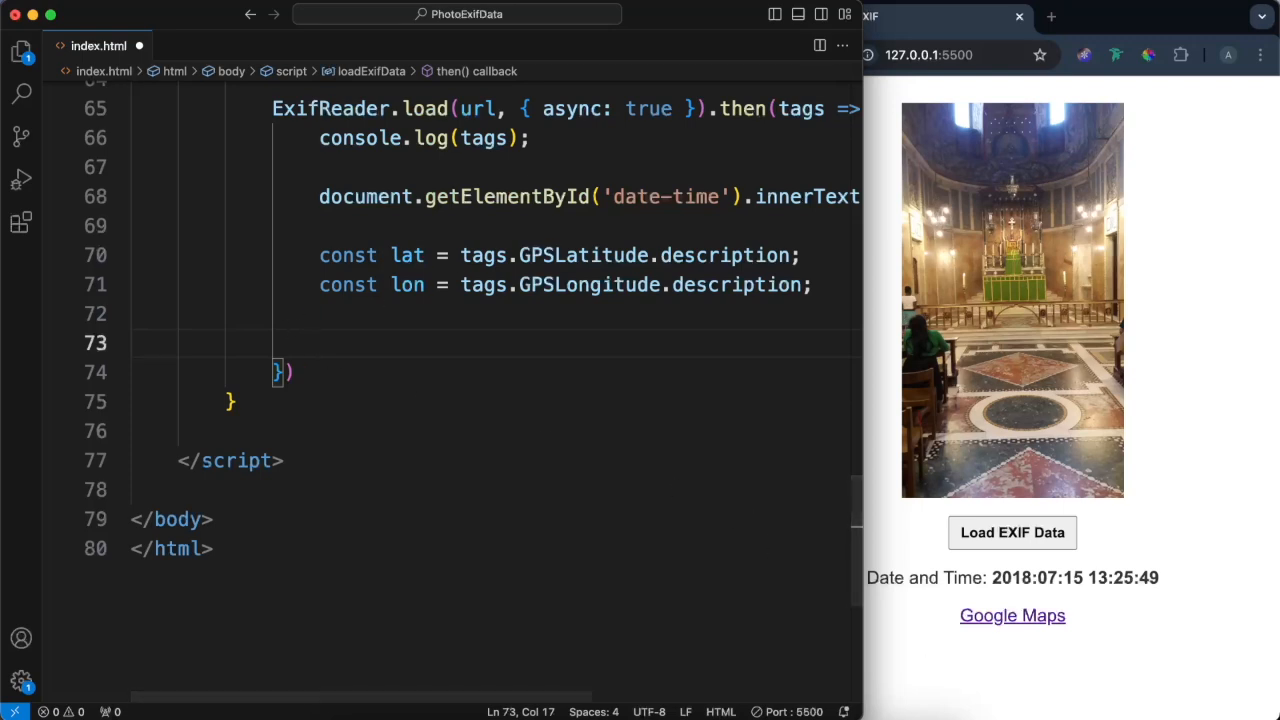
{"action": "type", "text": "lat = "}
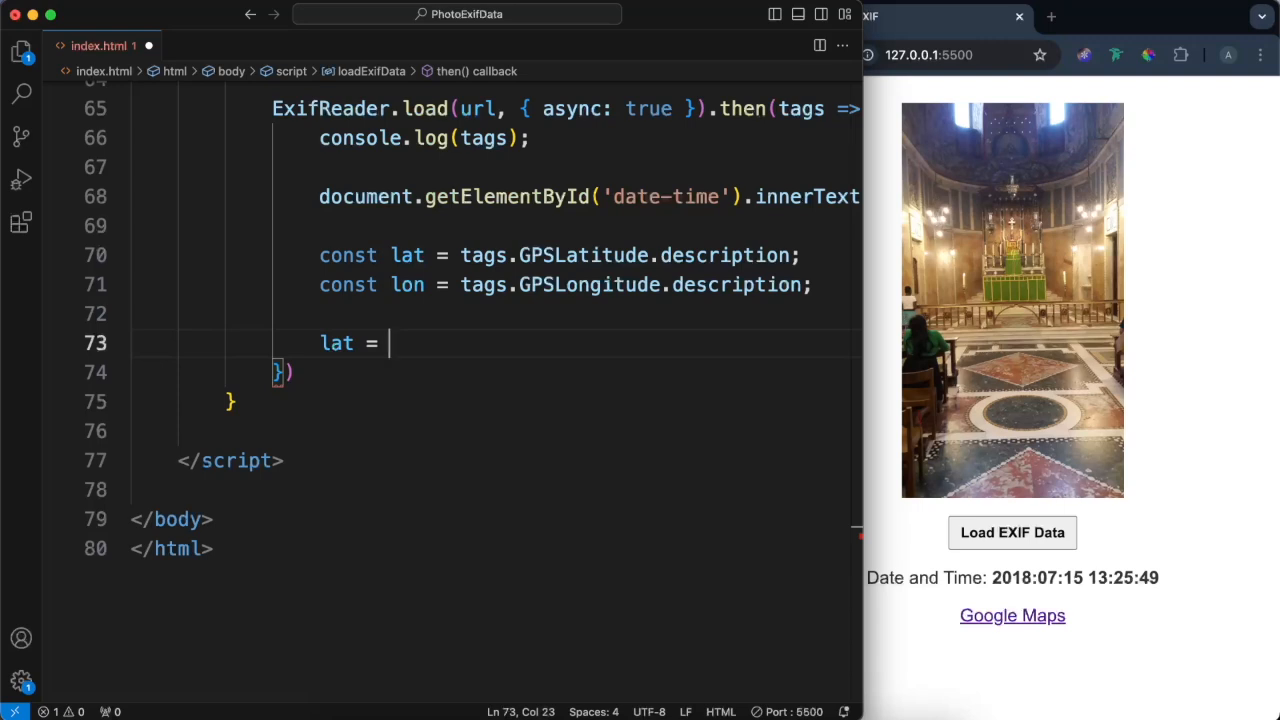
{"action": "type", "text": "tags.GPS"}
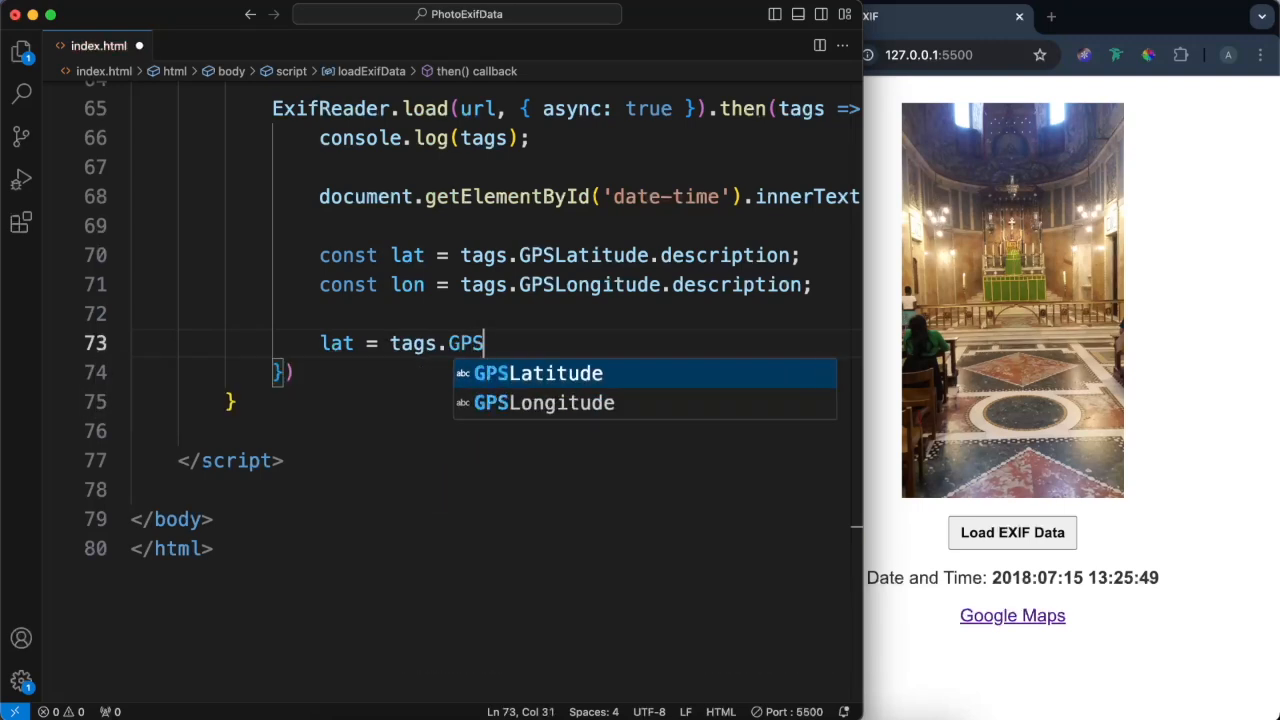
{"action": "type", "text": "LatitudeRe"}
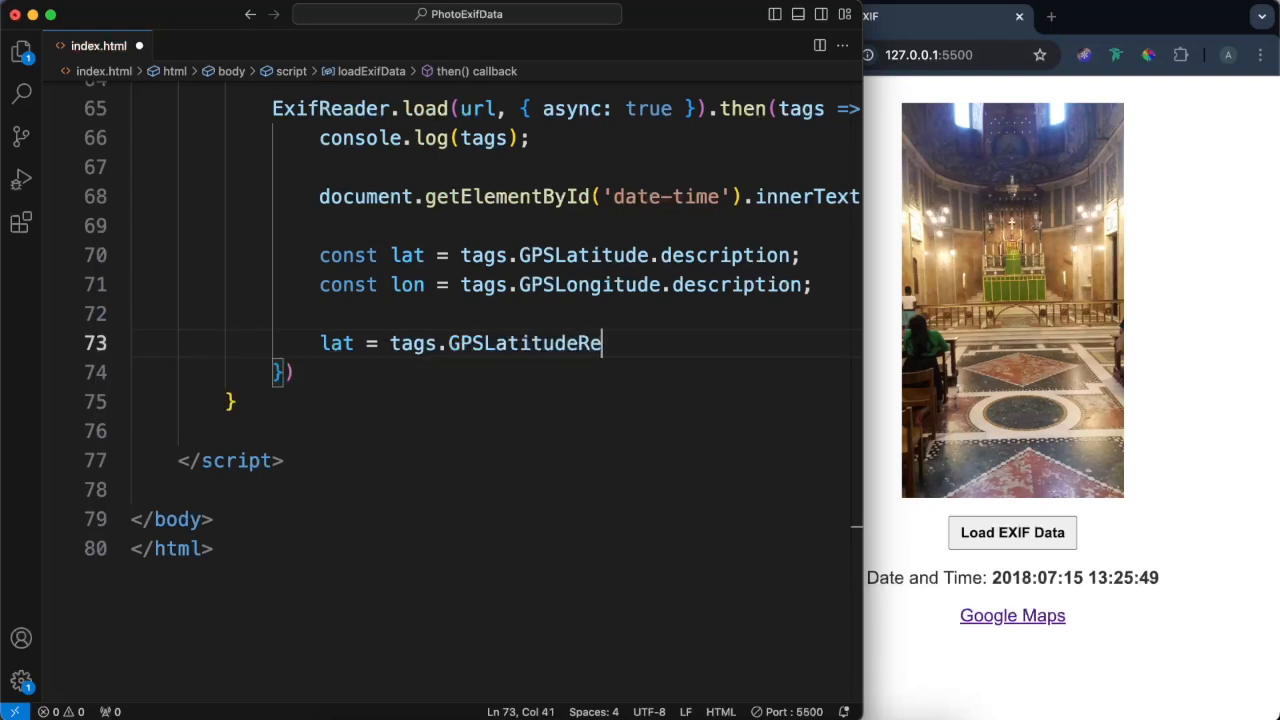
{"action": "type", "text": "f.value[0] === 'S'"}
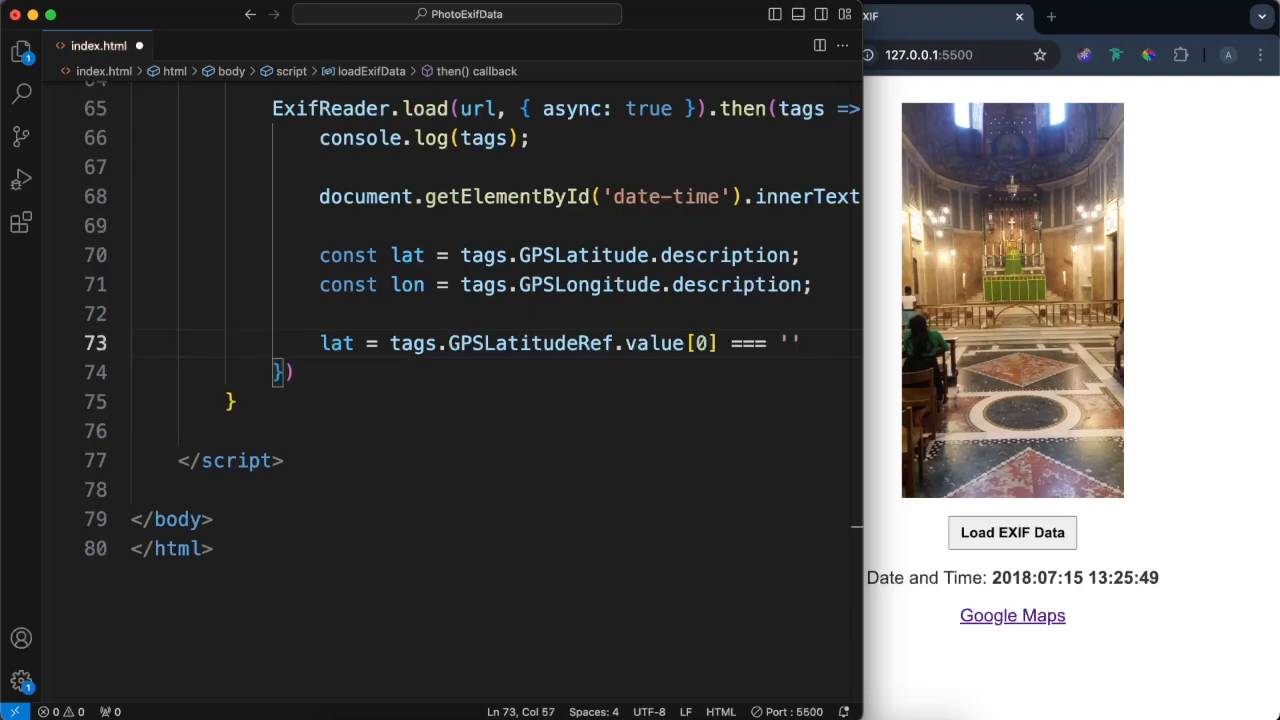
{"action": "type", "text": " ? lat * "}
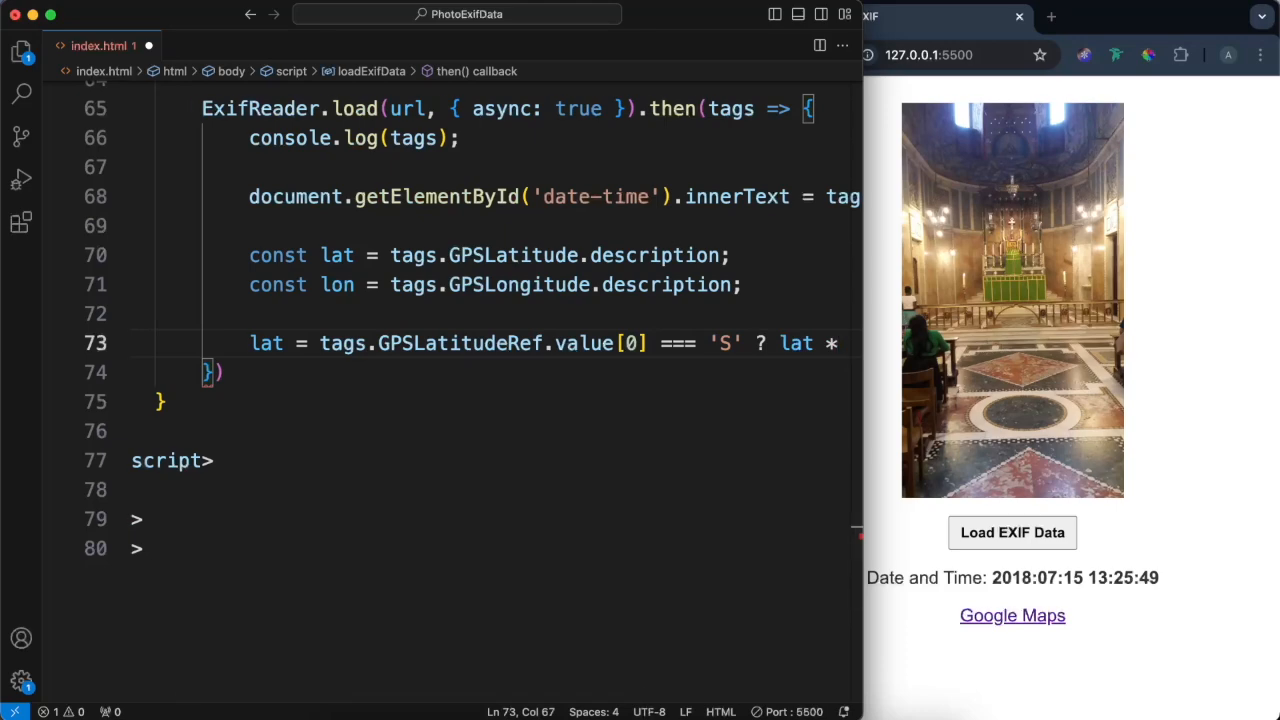
{"action": "type", "text": "-1 : lat;"}
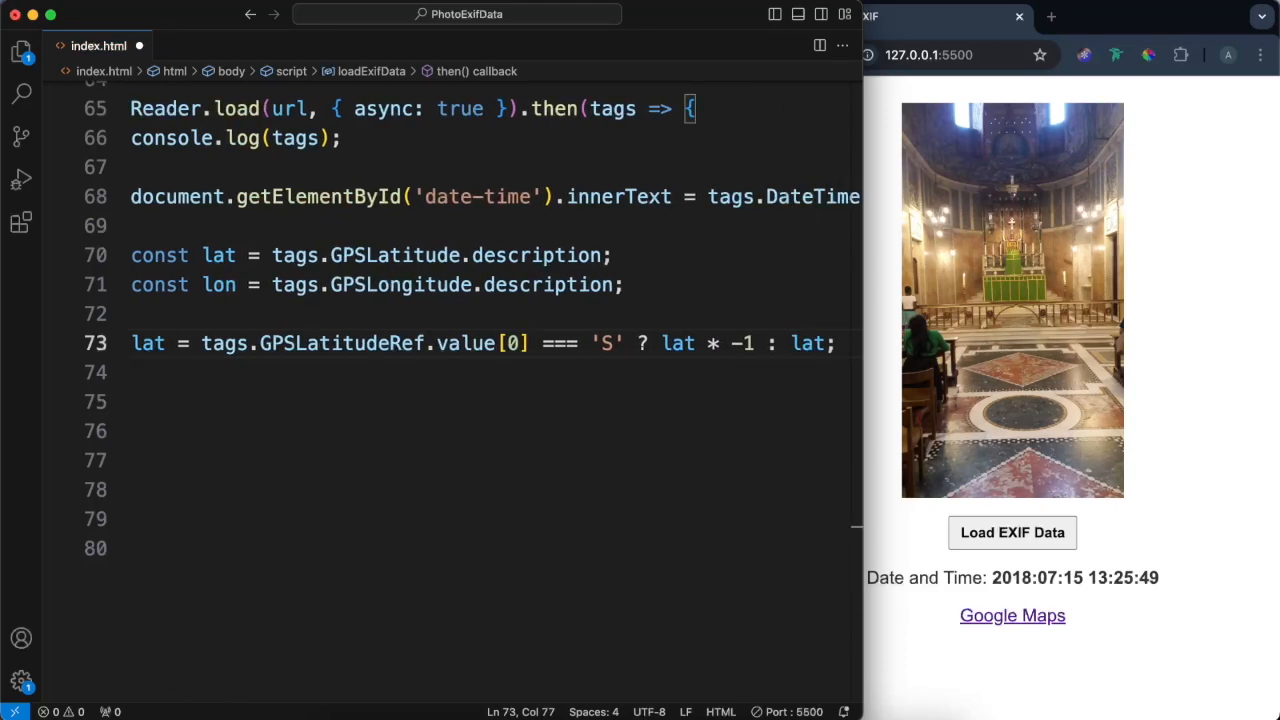
{"action": "key", "text": "Return"}
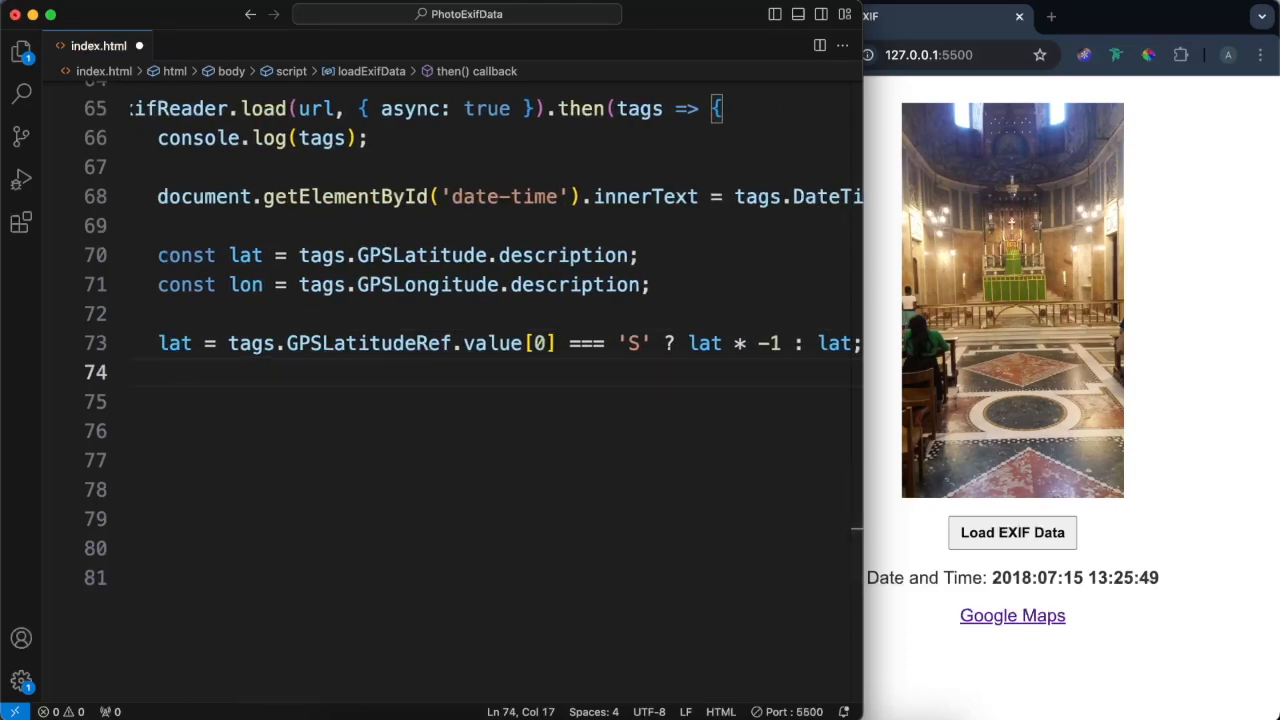
{"action": "type", "text": "lon = tags.GPS"}
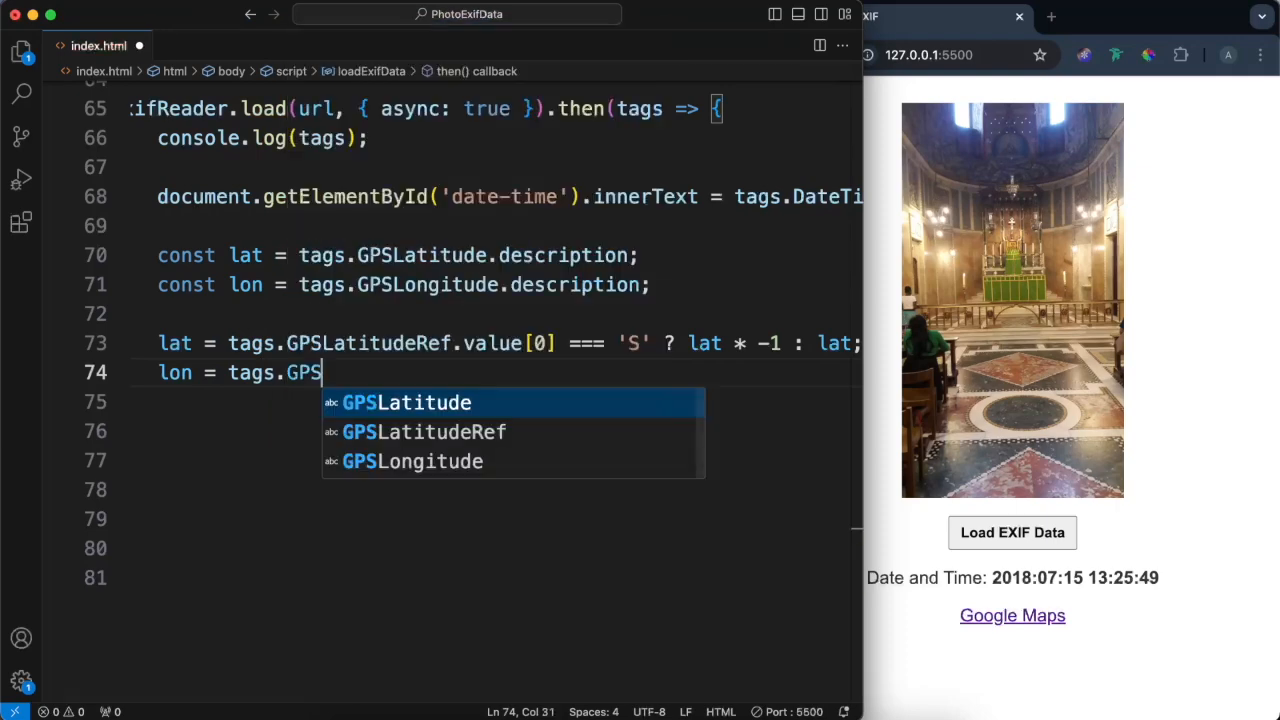
{"action": "type", "text": "LongitudeRef.value[0] === '"}
{"action": "type", "text": "W' ? lon "}
{"action": "type", "text": "* -1 : l"}
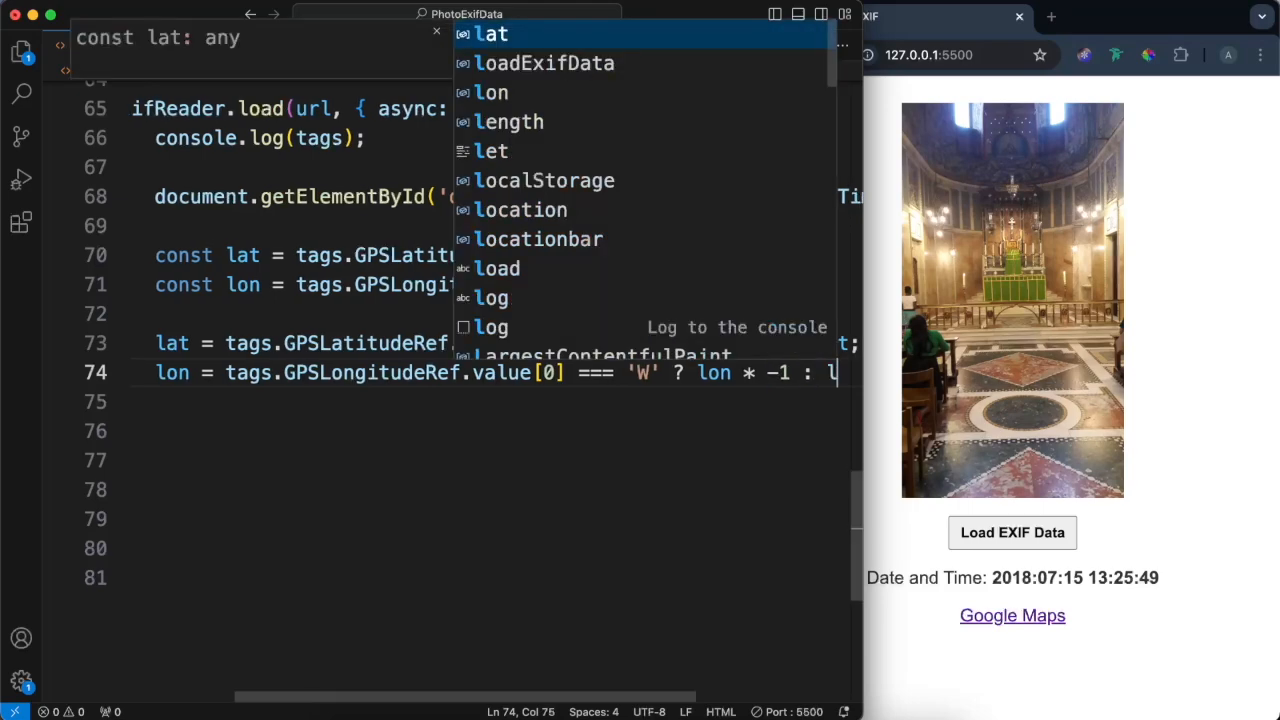
{"action": "type", "text": "on;"}
{"action": "key", "text": "Return"}
{"action": "key", "text": "Return"}
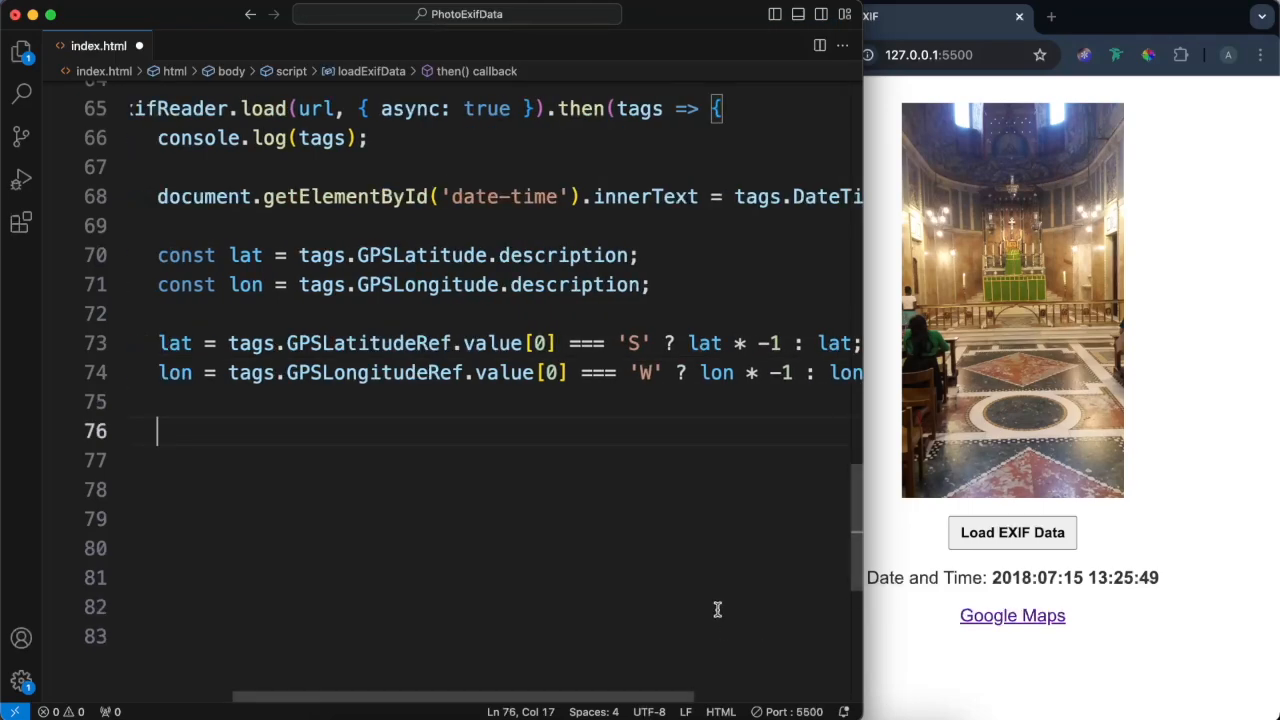
{"action": "scroll", "coordinate": [717, 609], "scroll_direction": "left", "scroll_amount": 5}
{"action": "type", "text": "consol"}
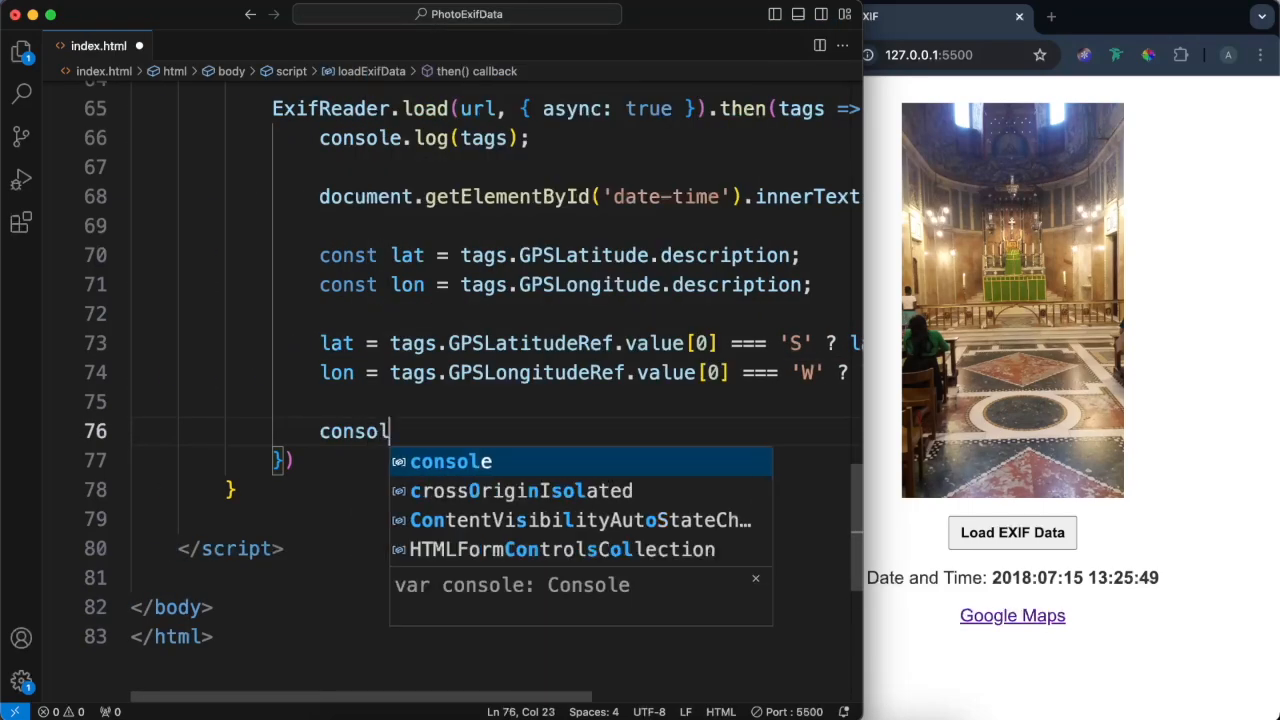
{"action": "type", "text": "e.log(lat)"}
Step: Log lat and lon, save, and test in the console, hitting a constant-assignment error
{"action": "key", "text": "Return"}
{"action": "type", "text": "console.log(lon)"}
{"action": "key", "text": "super+s"}
{"action": "left_click_drag", "start_coordinate": [862, 585], "coordinate": [578, 571]}
{"action": "key", "text": "super+alt+j"}
{"action": "left_click", "coordinate": [811, 535]}
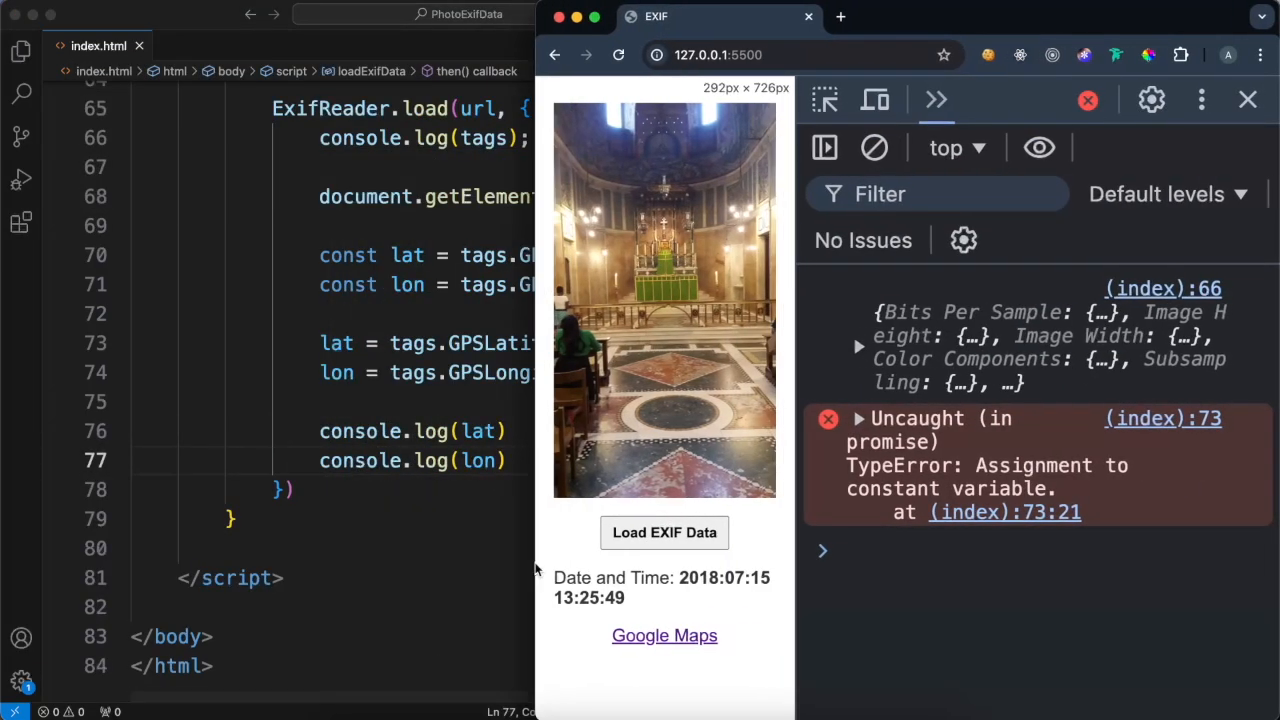
Step: Change lat and lon from const to let, save and re-run to log 51.4958 and -0.1392
{"action": "left_click", "coordinate": [348, 255]}
{"action": "double_click", "coordinate": [348, 255]}
{"action": "type", "text": "let"}
{"action": "double_click", "coordinate": [348, 285]}
{"action": "type", "text": "let"}
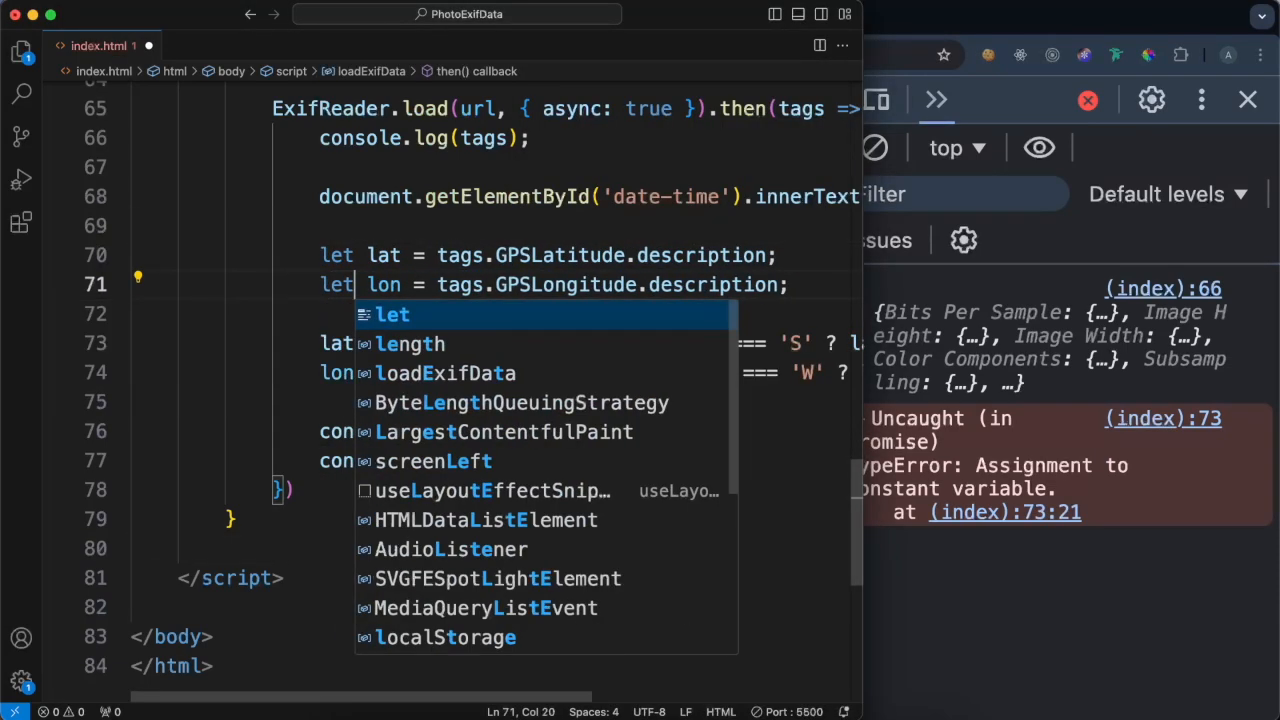
{"action": "left_click", "coordinate": [390, 226]}
{"action": "key", "text": "super+s"}
{"action": "left_click", "coordinate": [849, 468]}
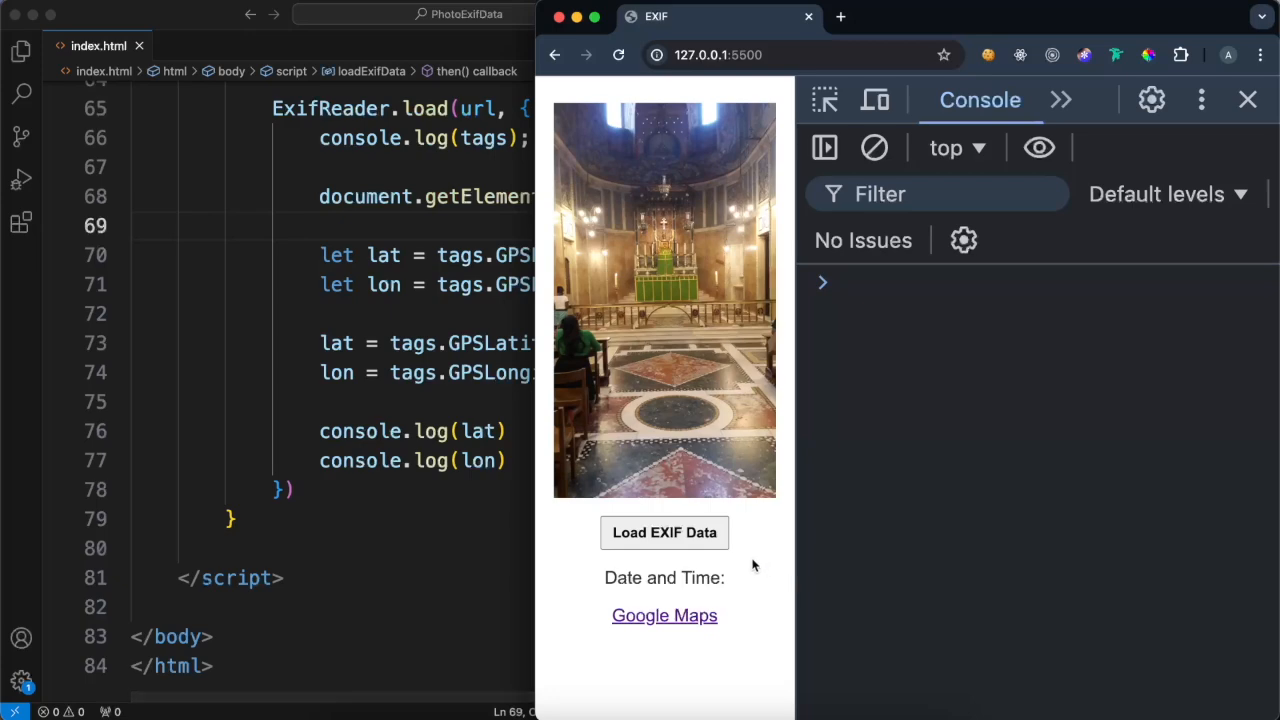
{"action": "left_click", "coordinate": [700, 535]}
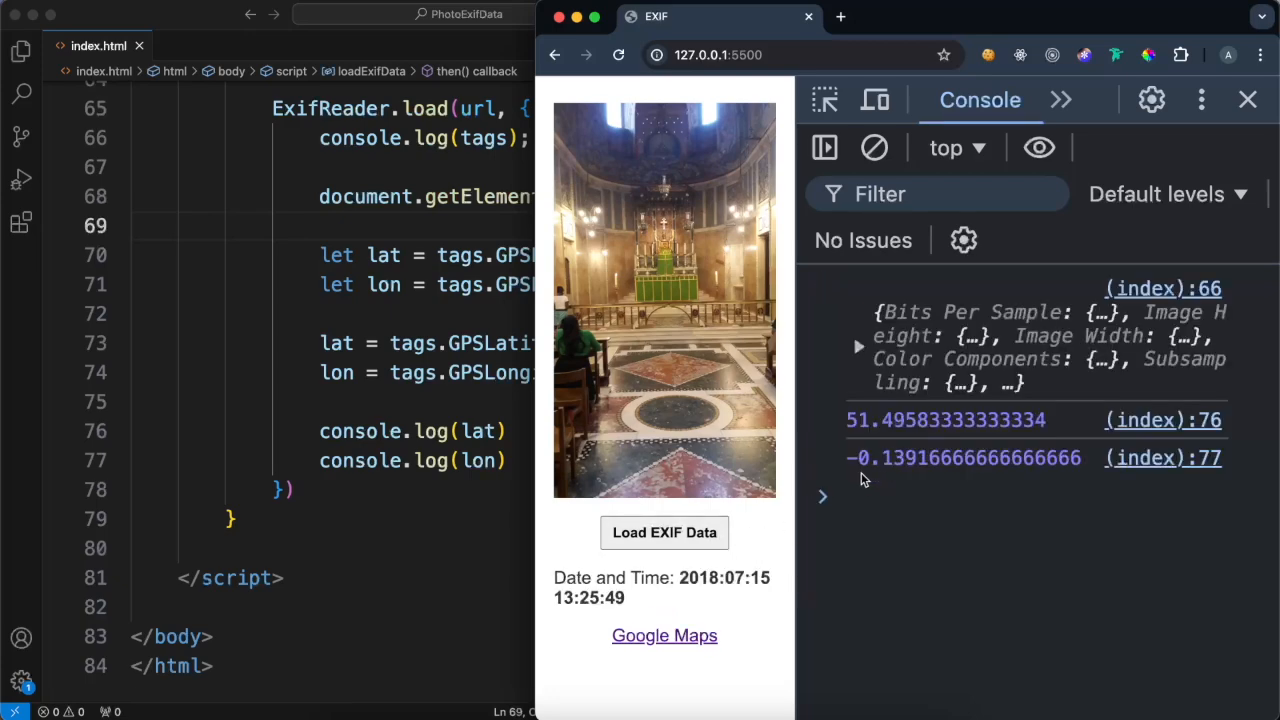
Step: Remove the two log lines and start setting the map link's href via getElementById
{"action": "left_click", "coordinate": [1247, 99]}
{"action": "left_click", "coordinate": [515, 460]}
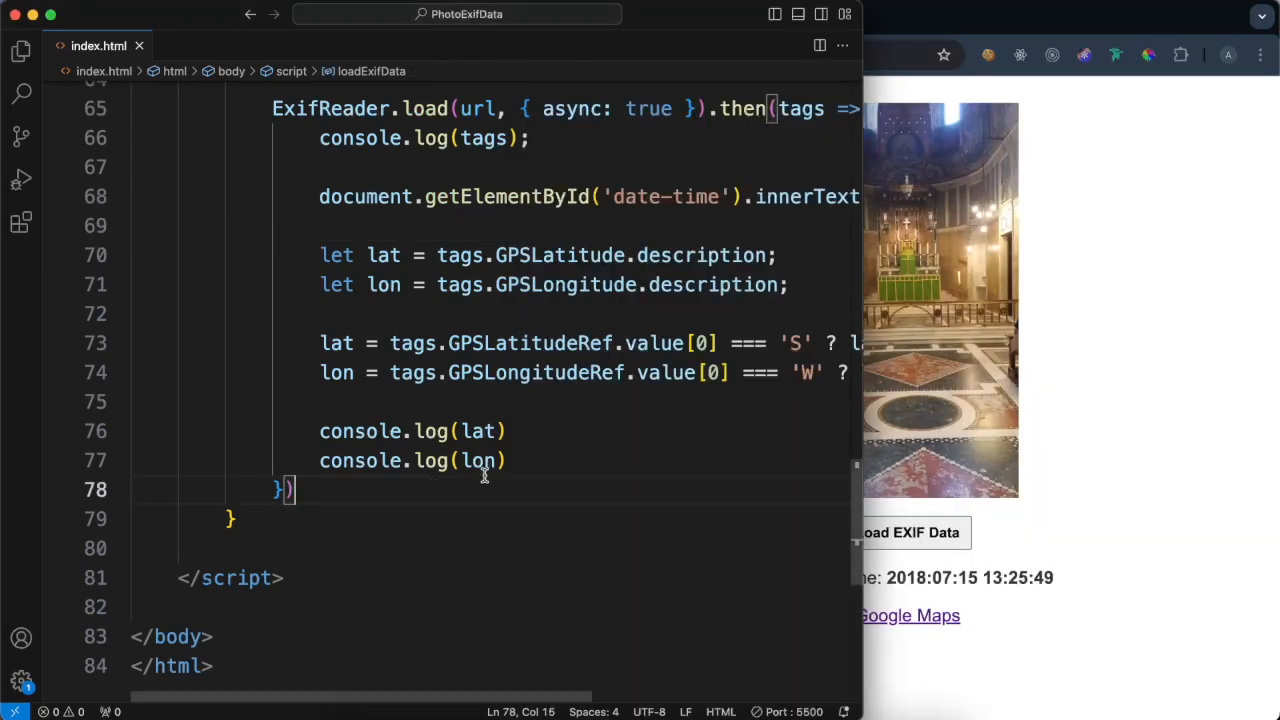
{"action": "left_click_drag", "start_coordinate": [510, 460], "coordinate": [320, 431]}
{"action": "key", "text": "BackSpace"}
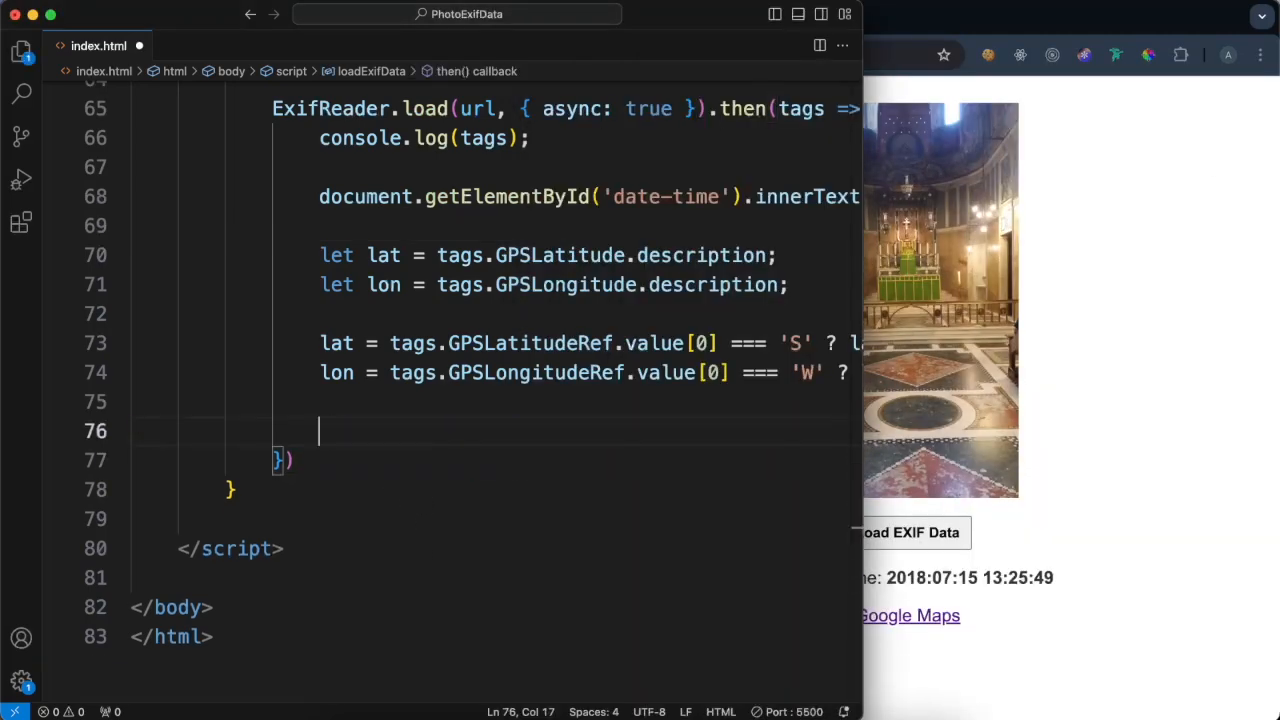
{"action": "type", "text": "document.getEl"}
{"action": "key", "text": "Tab"}
{"action": "type", "text": "('map-link')"}
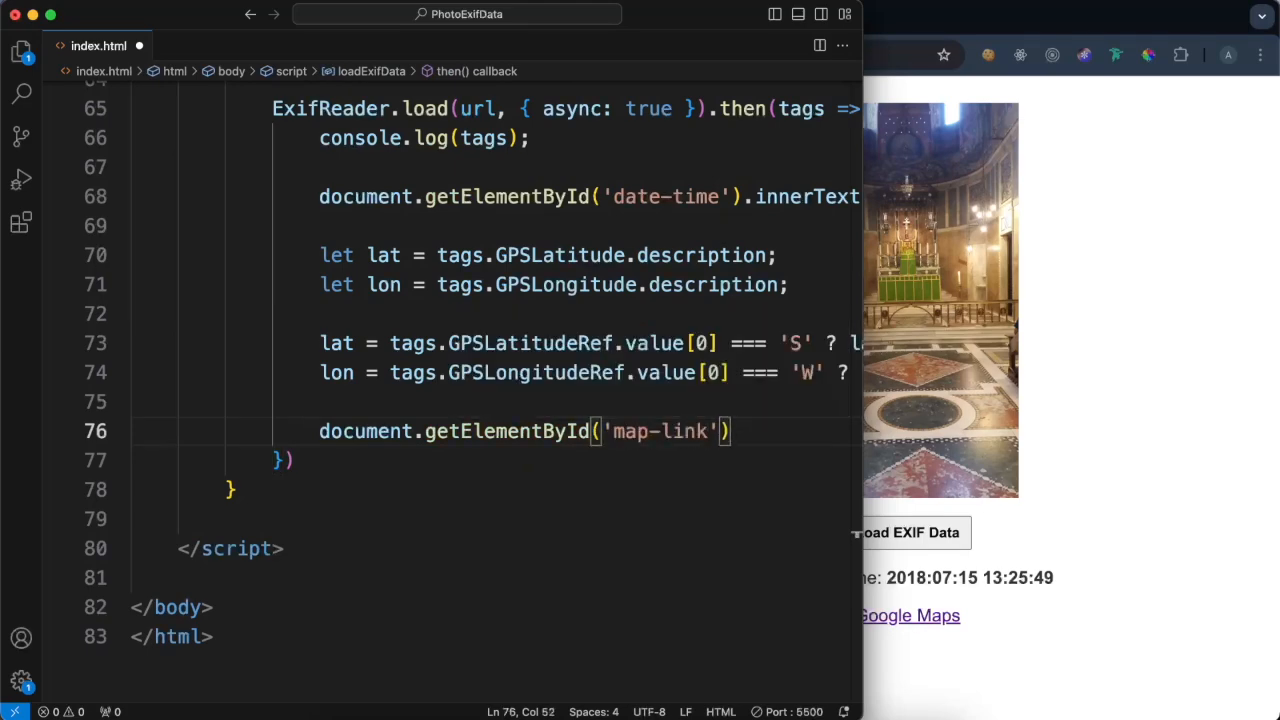
{"action": "type", "text": ".href = ``;"}
{"action": "key", "text": "Left"}
{"action": "key", "text": "Left"}
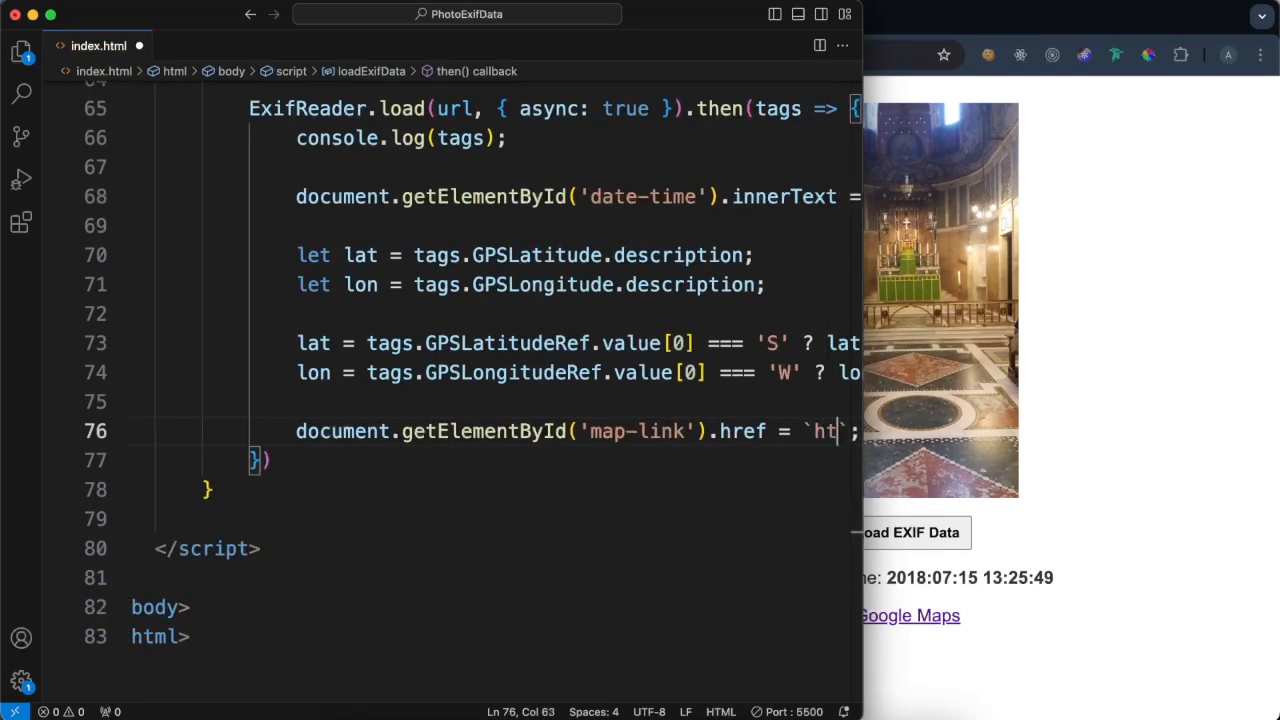
{"action": "type", "text": "https://google.com/maps"}
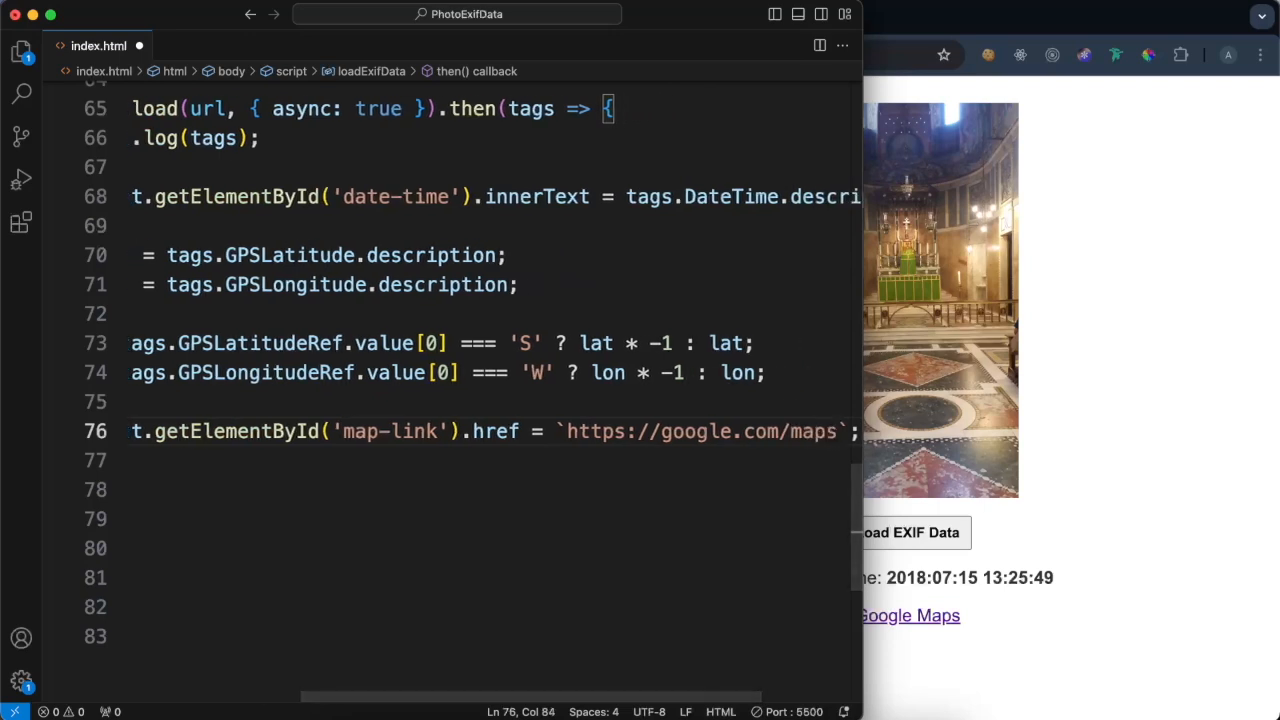
{"action": "type", "text": "/"}
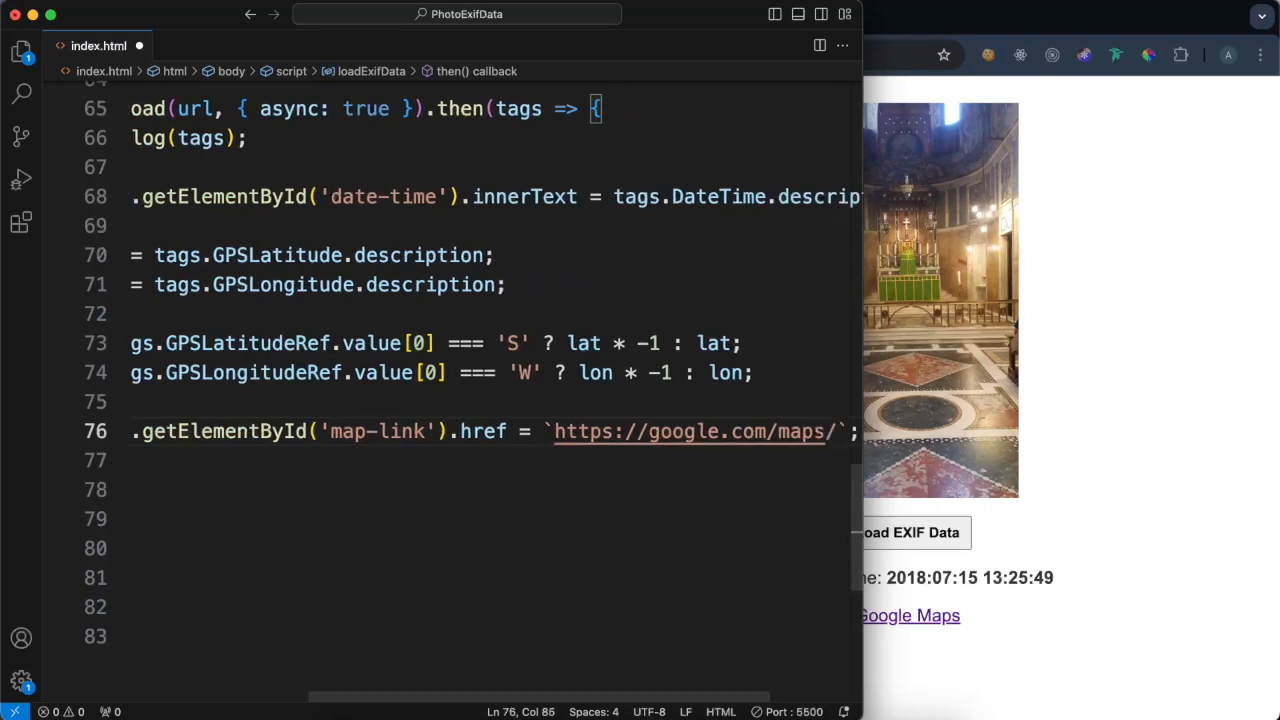
{"action": "type", "text": "${}"}
{"action": "type", "text": "lat"}
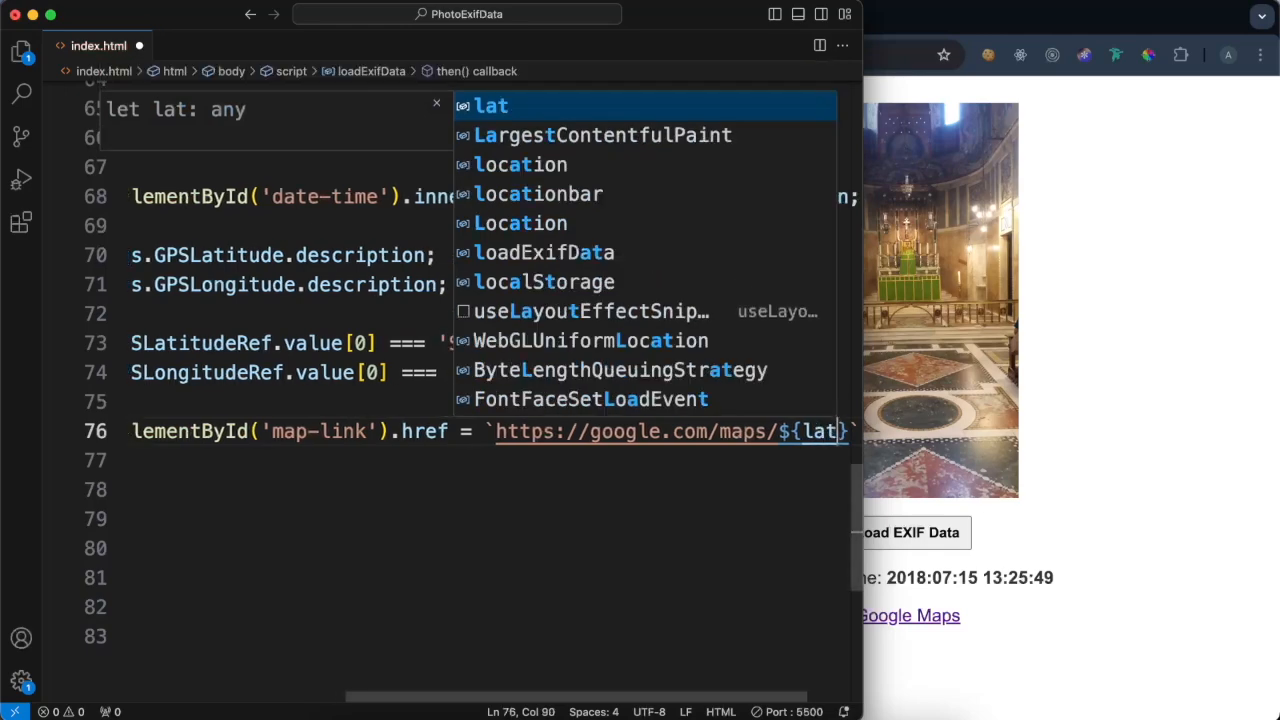
Step: Finish the href as the Google Maps URL with ${lat}/${lon} and save the file
{"action": "key", "text": "Escape"}
{"action": "type", "text": "/"}
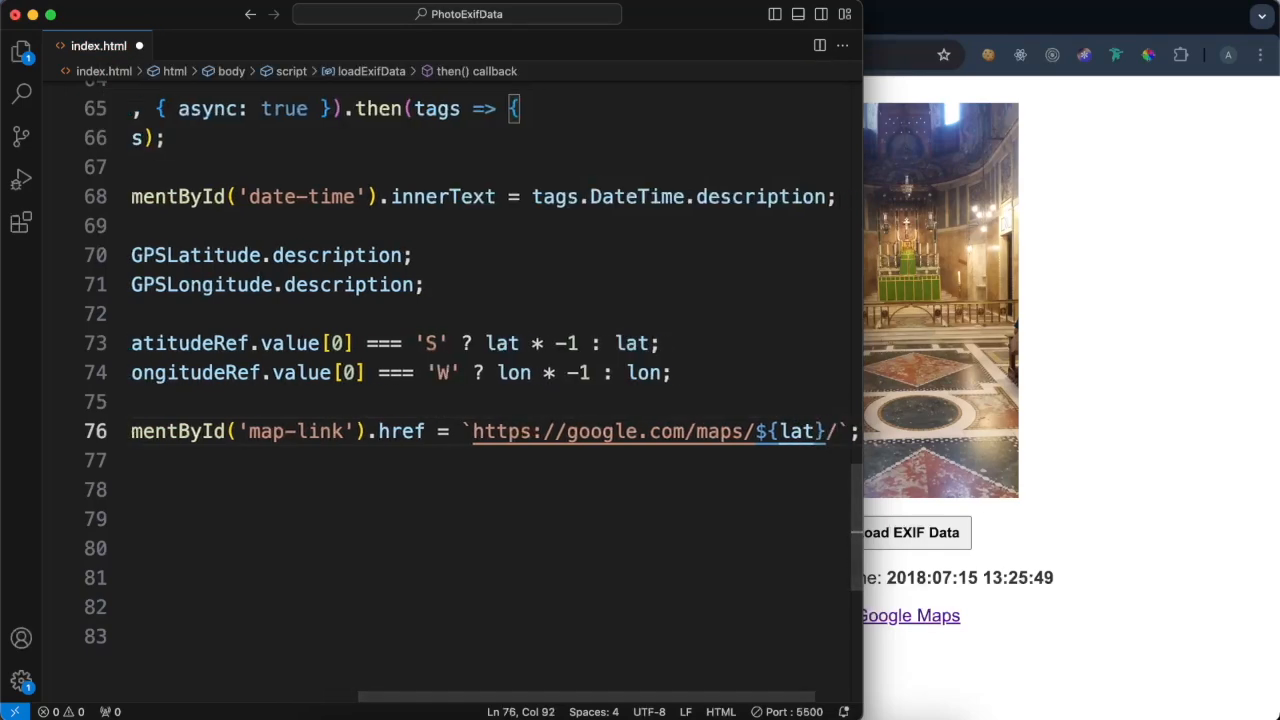
{"action": "type", "text": "${lon"}
{"action": "key", "text": "Escape"}
{"action": "type", "text": ";"}
{"action": "key", "text": "super+s"}
{"action": "left_click", "coordinate": [1124, 352]}
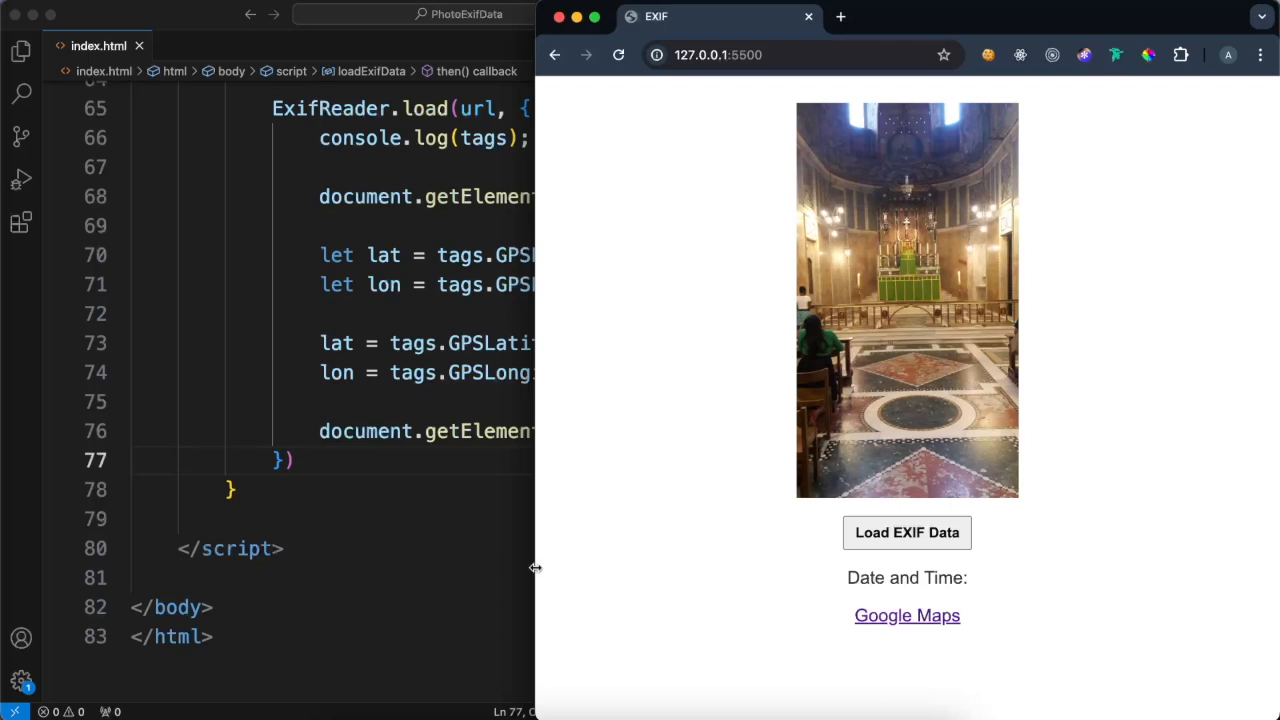
Step: Load the photo's EXIF date and follow its map link, which lands on a 404 page
{"action": "left_click_drag", "start_coordinate": [539, 561], "coordinate": [256, 541]}
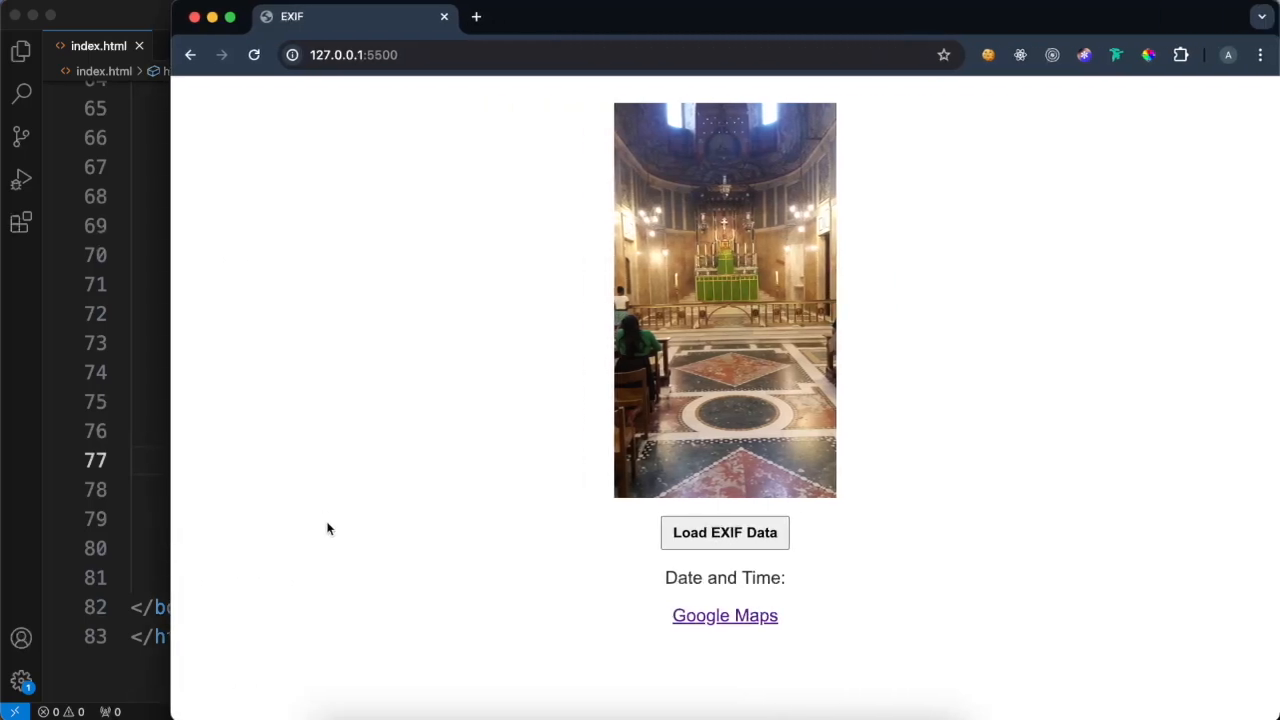
{"action": "left_click", "coordinate": [724, 537]}
{"action": "left_click", "coordinate": [737, 615]}
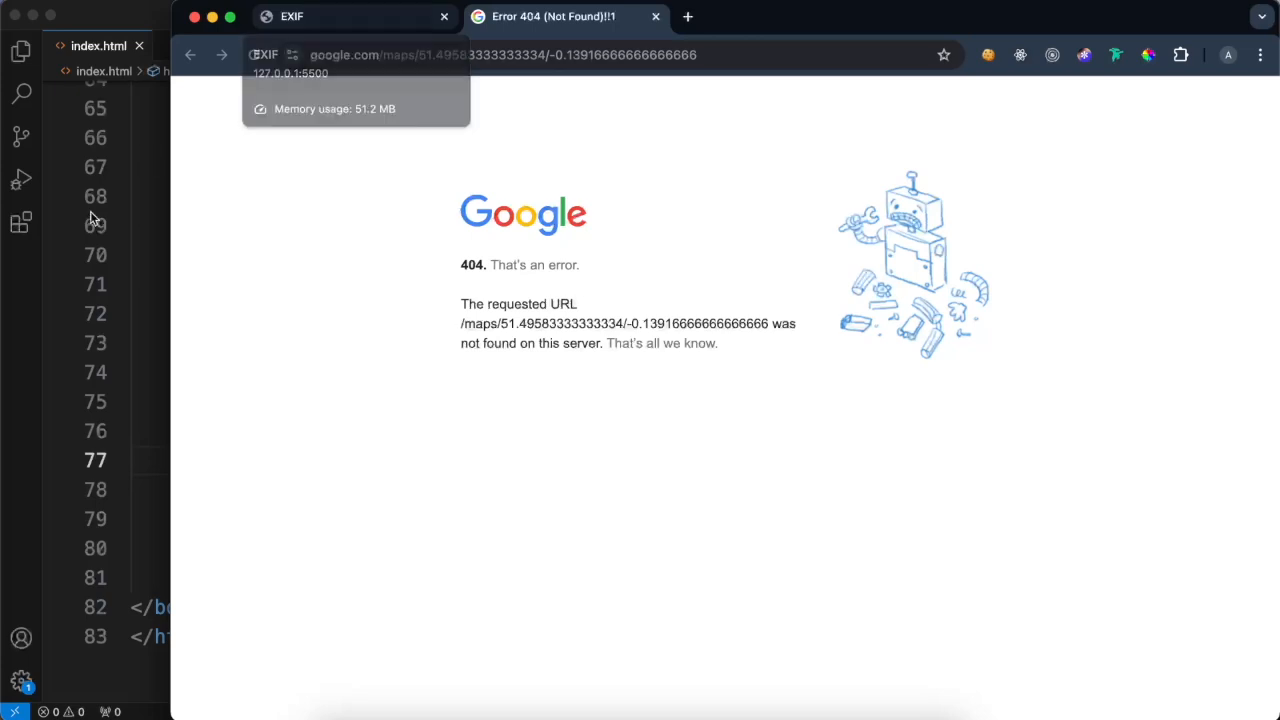
Step: Insert /place after maps in the map URL template on line 76
{"action": "left_click", "coordinate": [5, 287]}
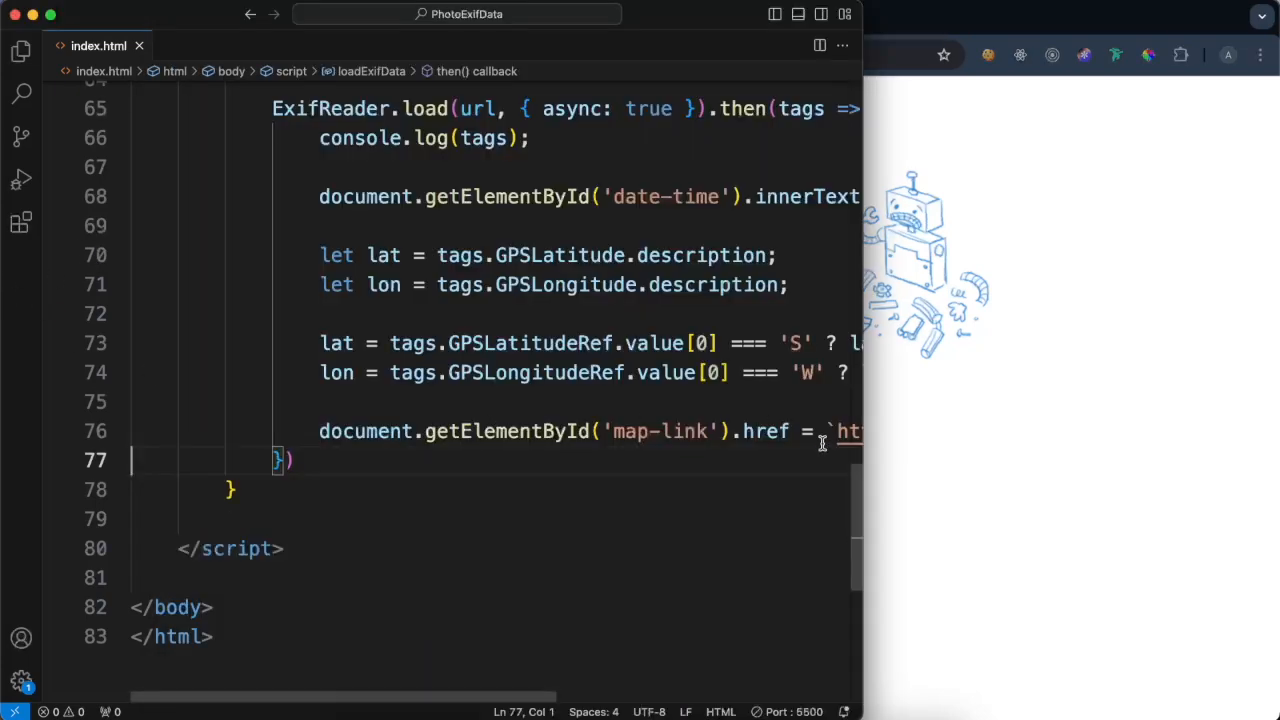
{"action": "left_click_drag", "start_coordinate": [828, 431], "coordinate": [738, 428]}
{"action": "left_click", "coordinate": [652, 431]}
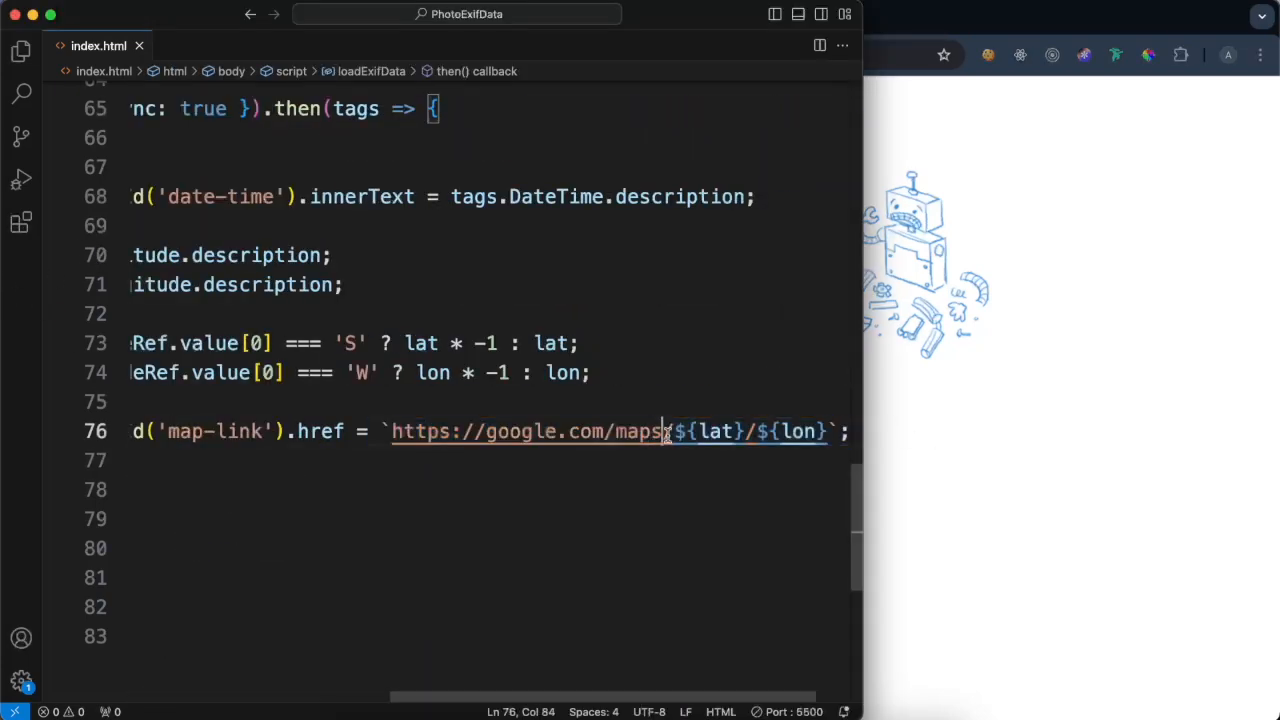
{"action": "type", "text": "/place/"}
Step: Close the 404 tab and retest; the map link now opens Google Maps near Bromley
{"action": "key", "text": "super+Tab"}
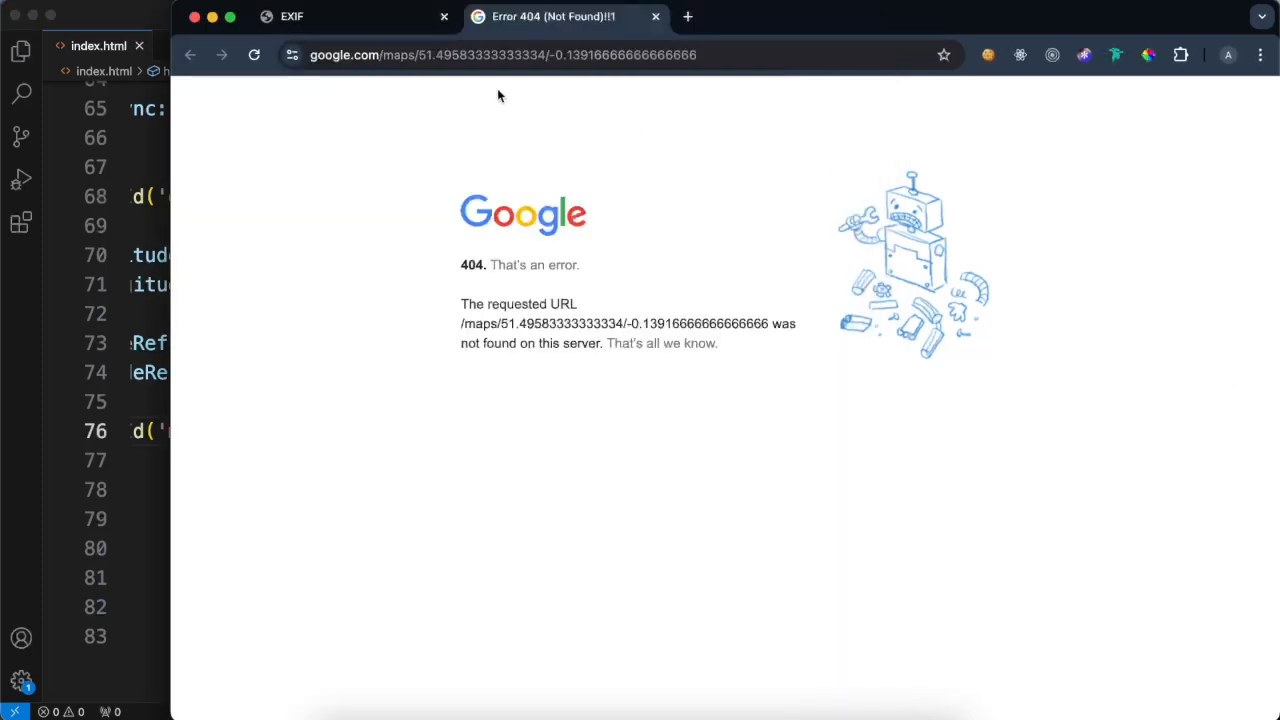
{"action": "left_click", "coordinate": [655, 16]}
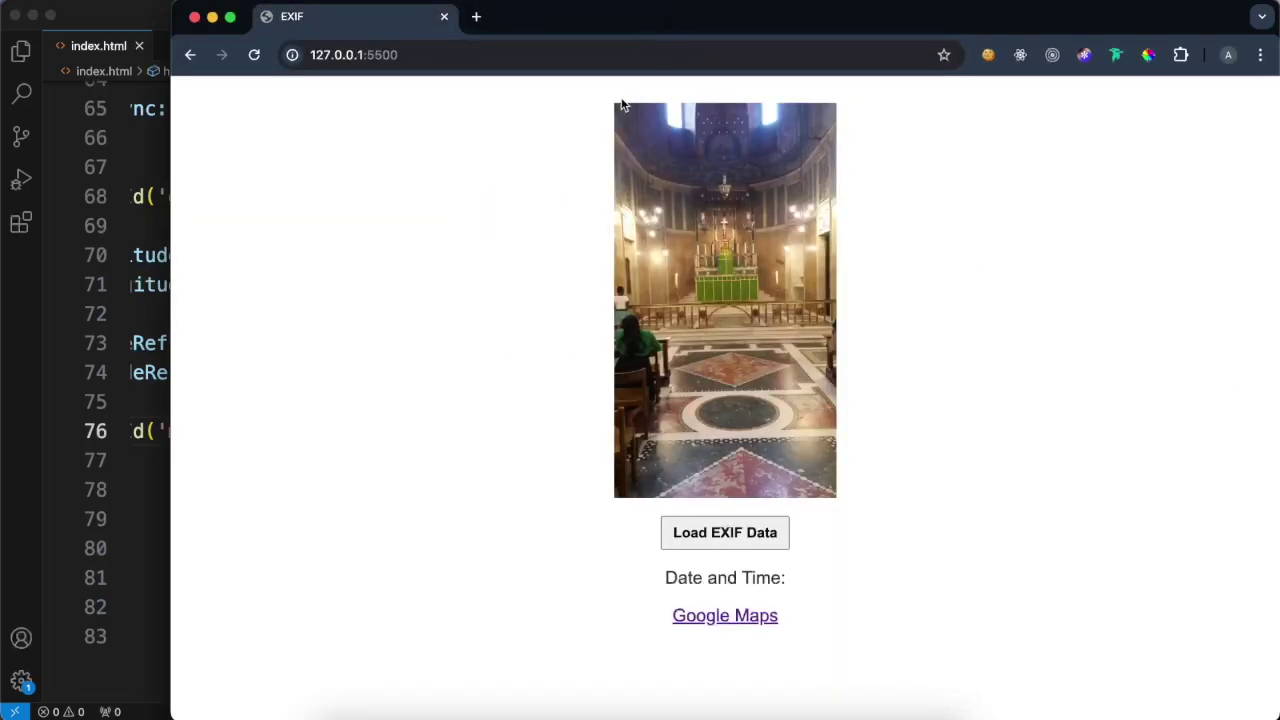
{"action": "left_click", "coordinate": [694, 536]}
{"action": "left_click", "coordinate": [706, 615]}
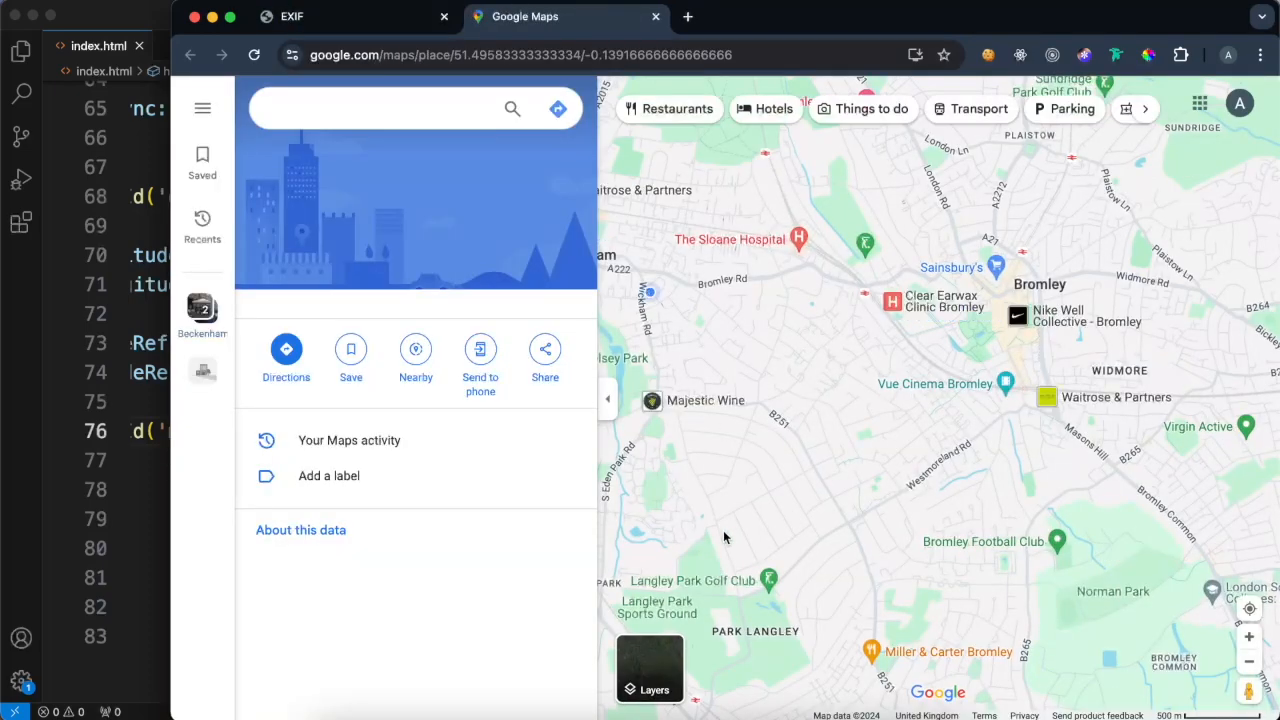
{"action": "left_click", "coordinate": [290, 16]}
Step: Replace the slash between ${lat} and ${lon} in the map URL with a comma
{"action": "left_click", "coordinate": [655, 16]}
{"action": "left_click", "coordinate": [60, 448]}
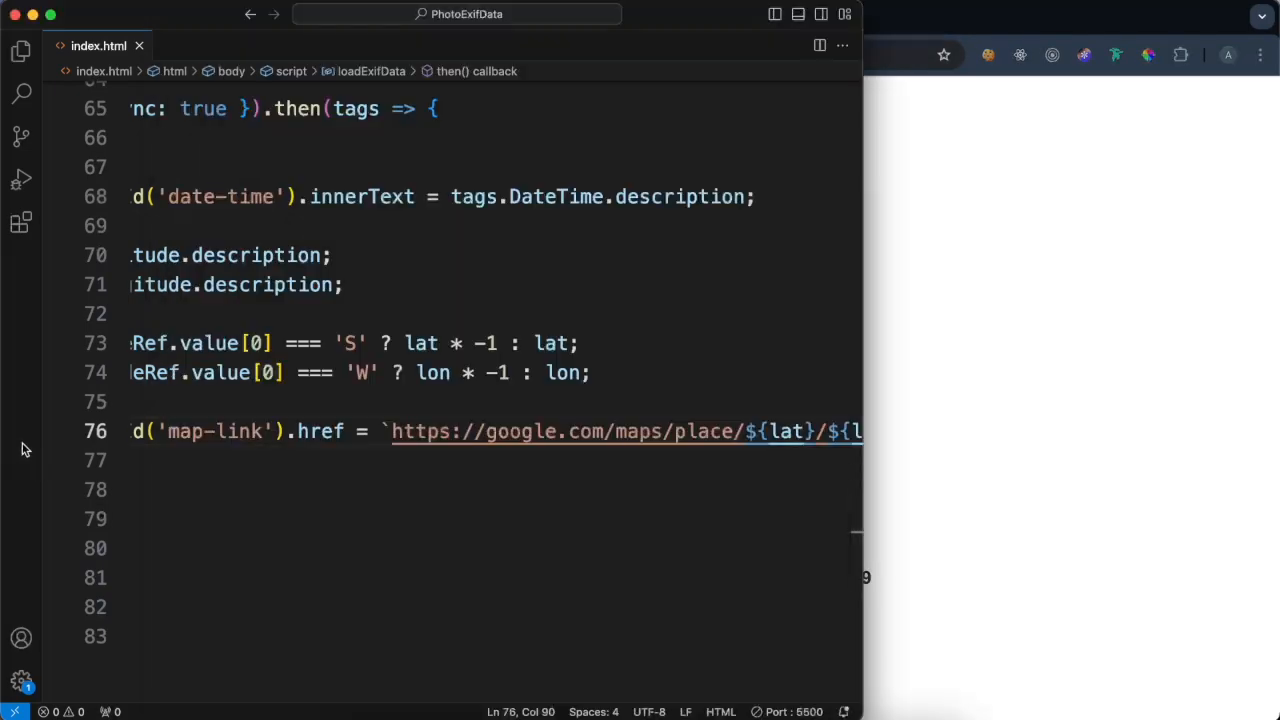
{"action": "scroll", "coordinate": [537, 491], "scroll_direction": "left", "scroll_amount": 5}
{"action": "left_click_drag", "start_coordinate": [557, 697], "coordinate": [800, 697]}
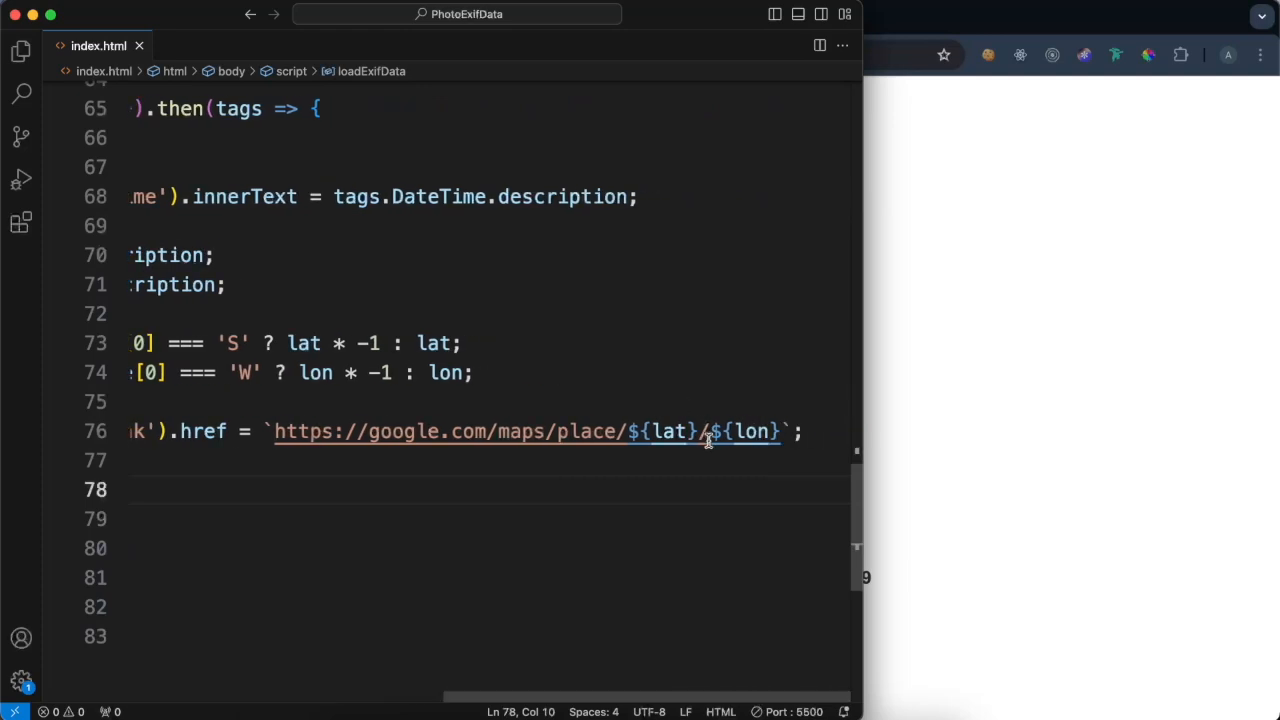
{"action": "left_click", "coordinate": [707, 434]}
{"action": "key", "text": "BackSpace"}
{"action": "type", "text": ","}
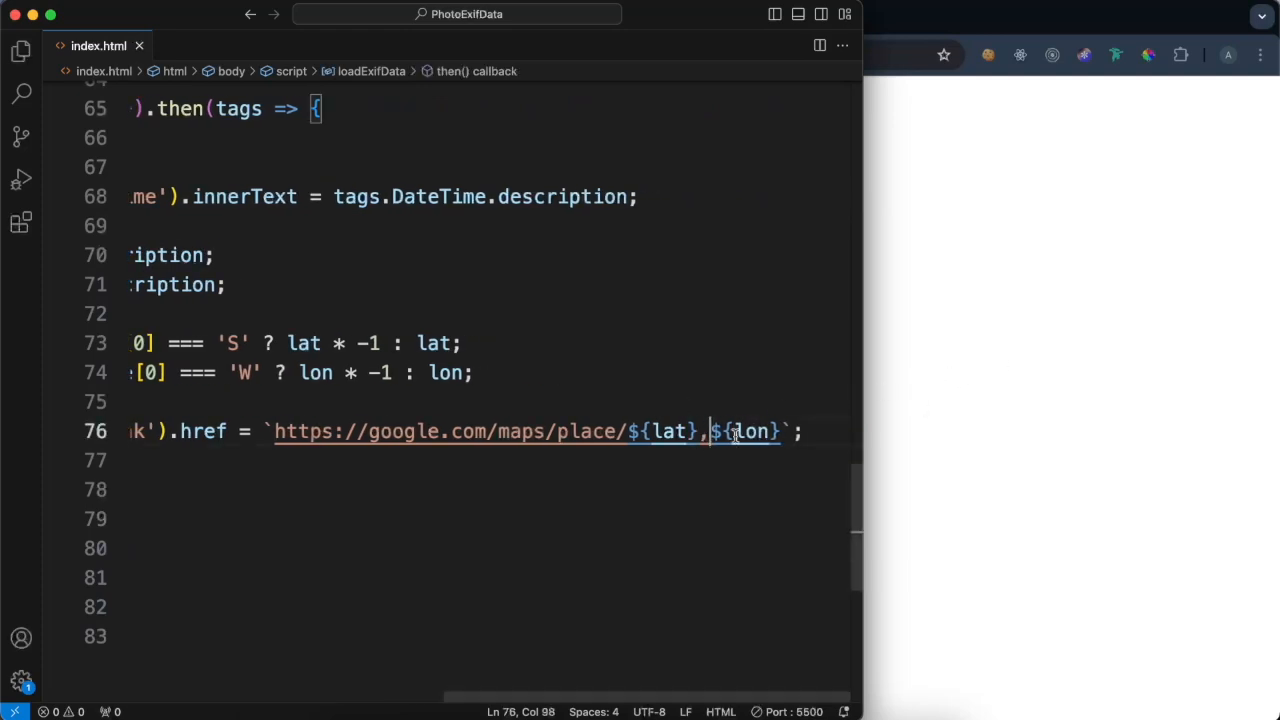
Step: Reload the EXIF data; the map link now pins Westminster Cathedral, London
{"action": "left_click", "coordinate": [972, 397]}
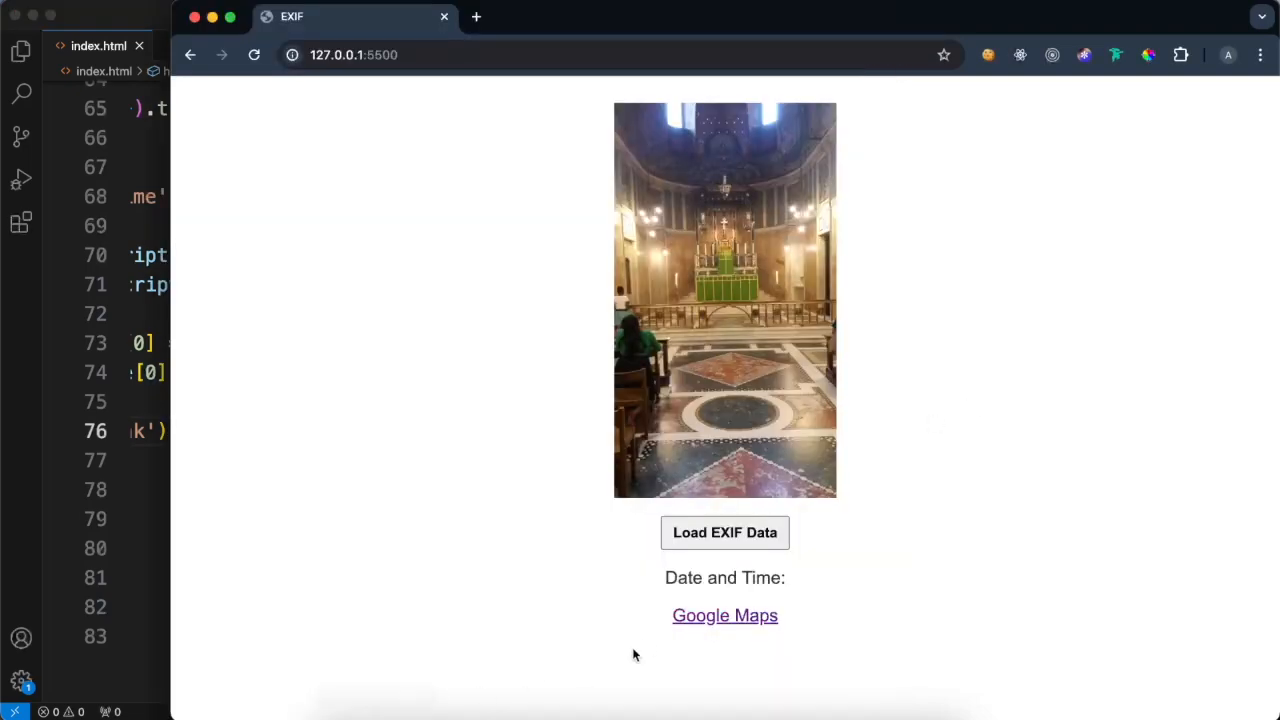
{"action": "left_click", "coordinate": [725, 532]}
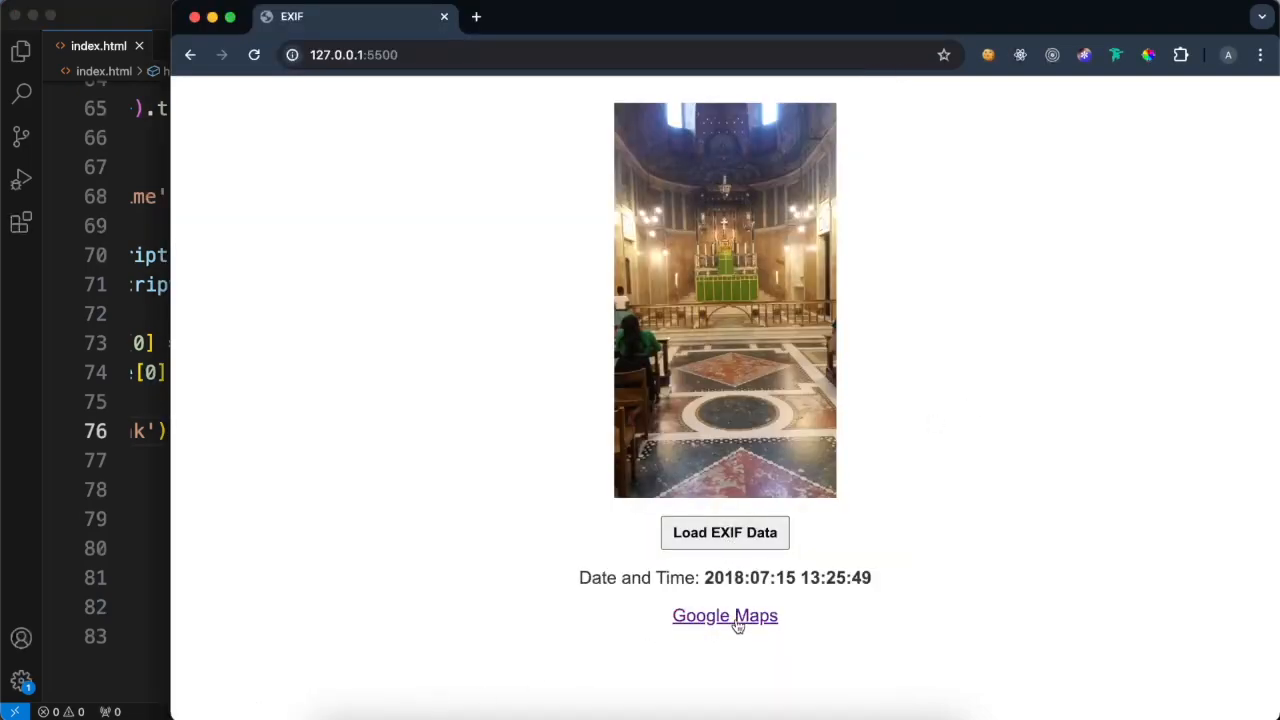
{"action": "left_click", "coordinate": [738, 620]}
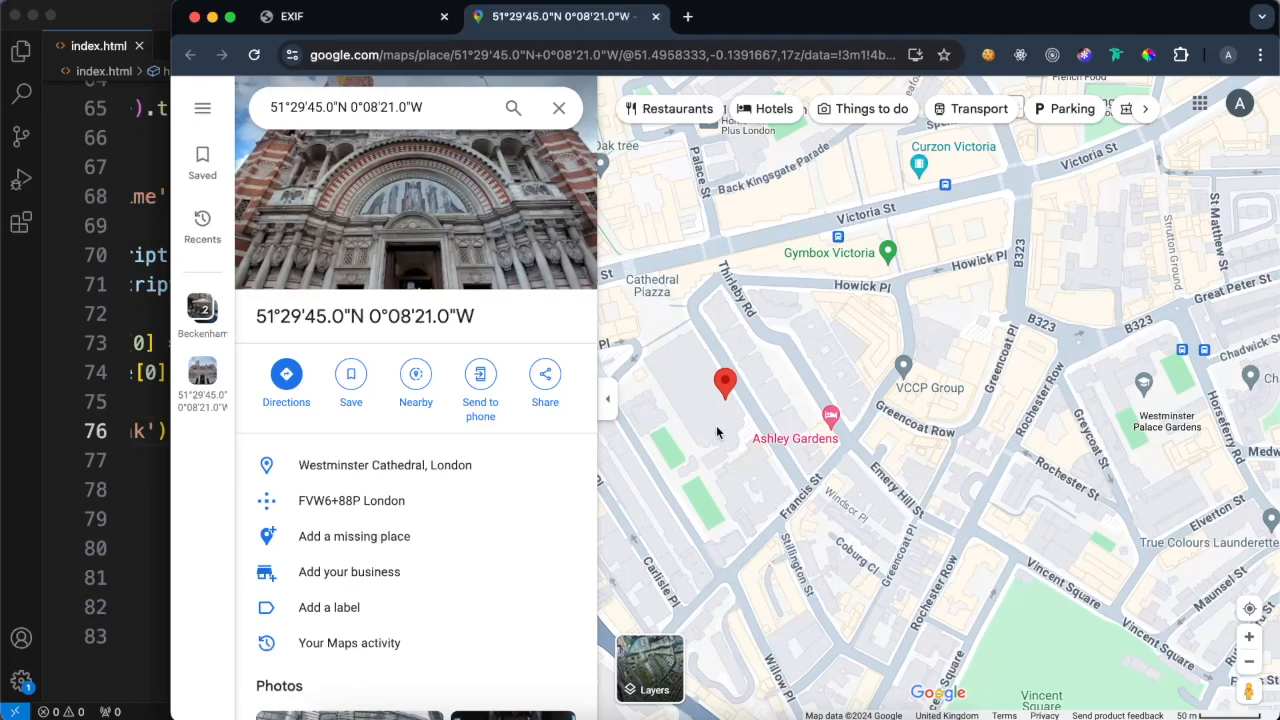
{"action": "scroll", "coordinate": [716, 425], "scroll_direction": "up", "scroll_amount": 3}
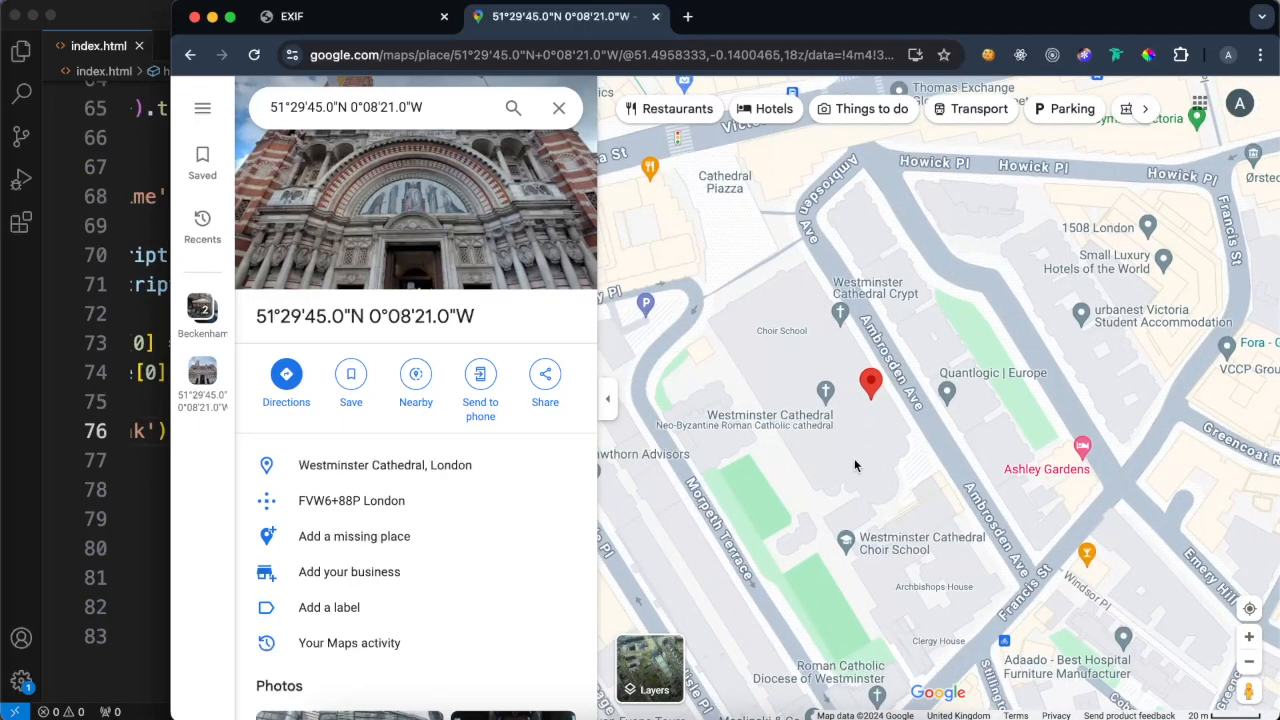
{"action": "scroll", "coordinate": [855, 464], "scroll_direction": "up", "scroll_amount": 3}
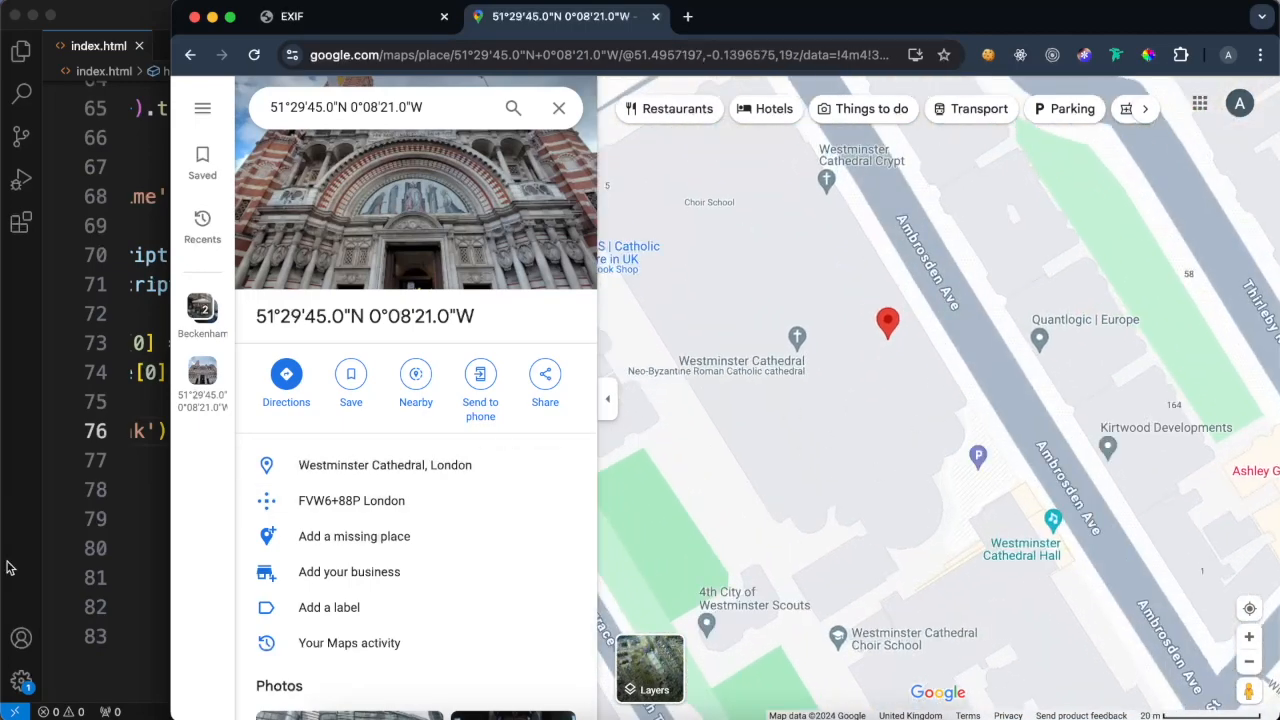
{"action": "left_click", "coordinate": [8, 568]}
Step: Show the developer console, expand the logged EXIF object and widen the DevTools panel
{"action": "left_click", "coordinate": [460, 460]}
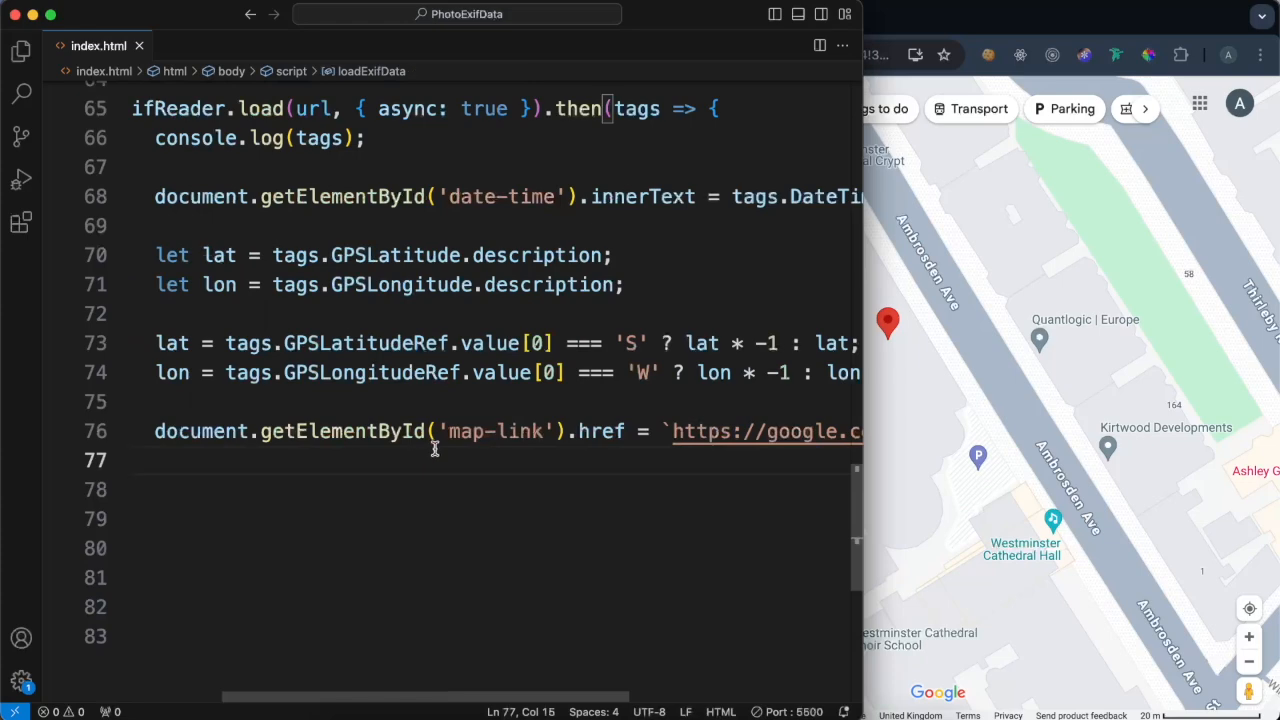
{"action": "left_click", "coordinate": [296, 4]}
{"action": "key", "text": "alt+super+j"}
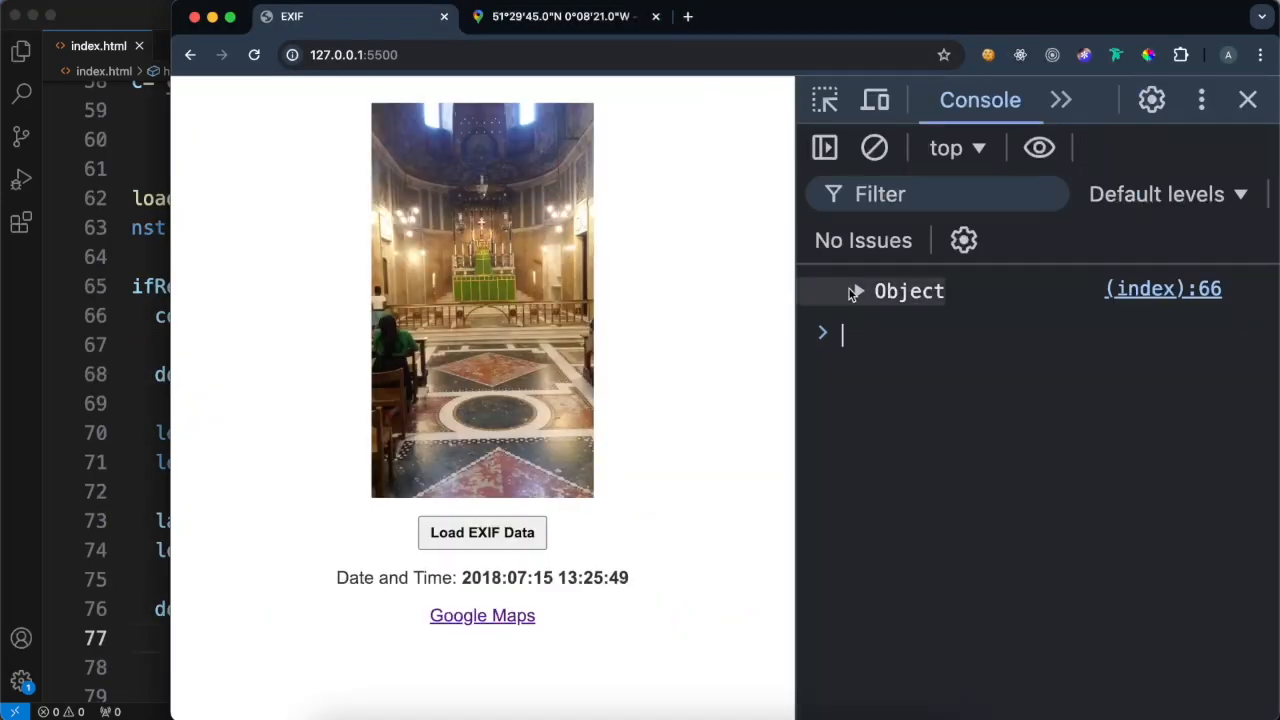
{"action": "left_click", "coordinate": [858, 314]}
{"action": "left_click_drag", "start_coordinate": [796, 348], "coordinate": [458, 357]}
{"action": "scroll", "coordinate": [491, 383], "scroll_direction": "down", "scroll_amount": 4}
{"action": "scroll", "coordinate": [491, 375], "scroll_direction": "down", "scroll_amount": 5}
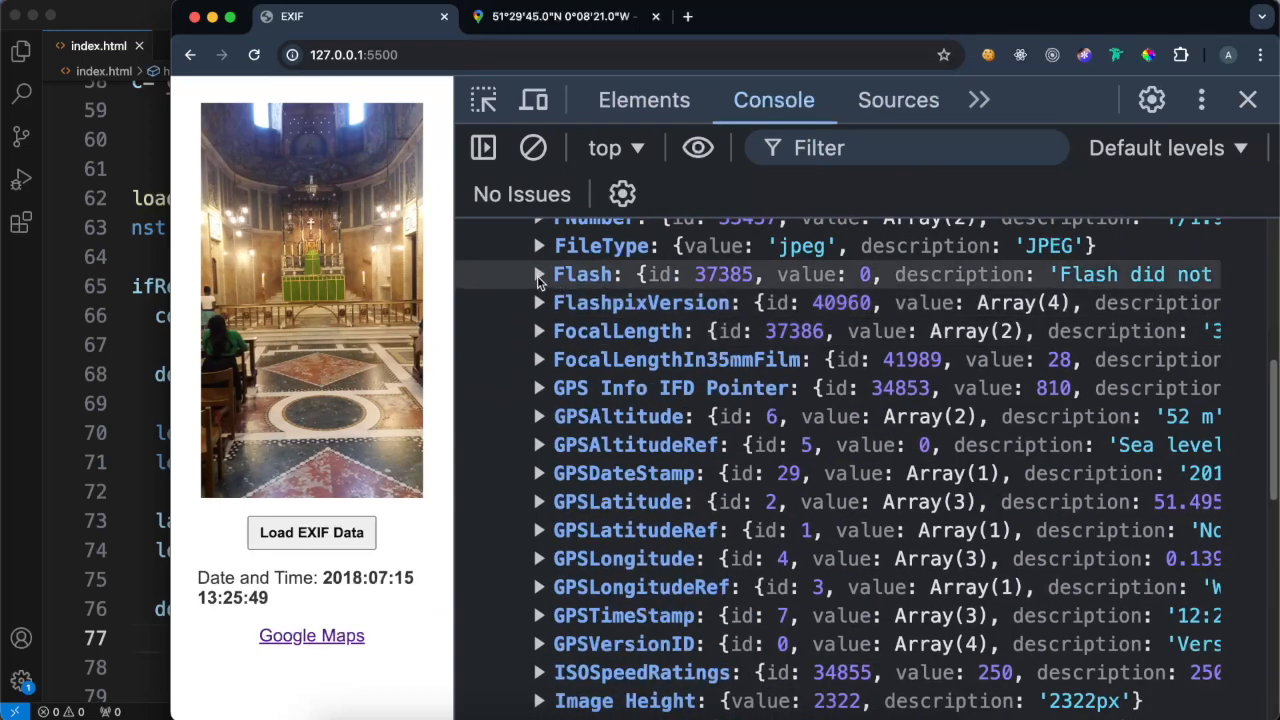
Step: Inspect the Flash, Image Height, Make ('samsung') and MakerNote tags, then narrow the panel again
{"action": "left_click", "coordinate": [538, 316]}
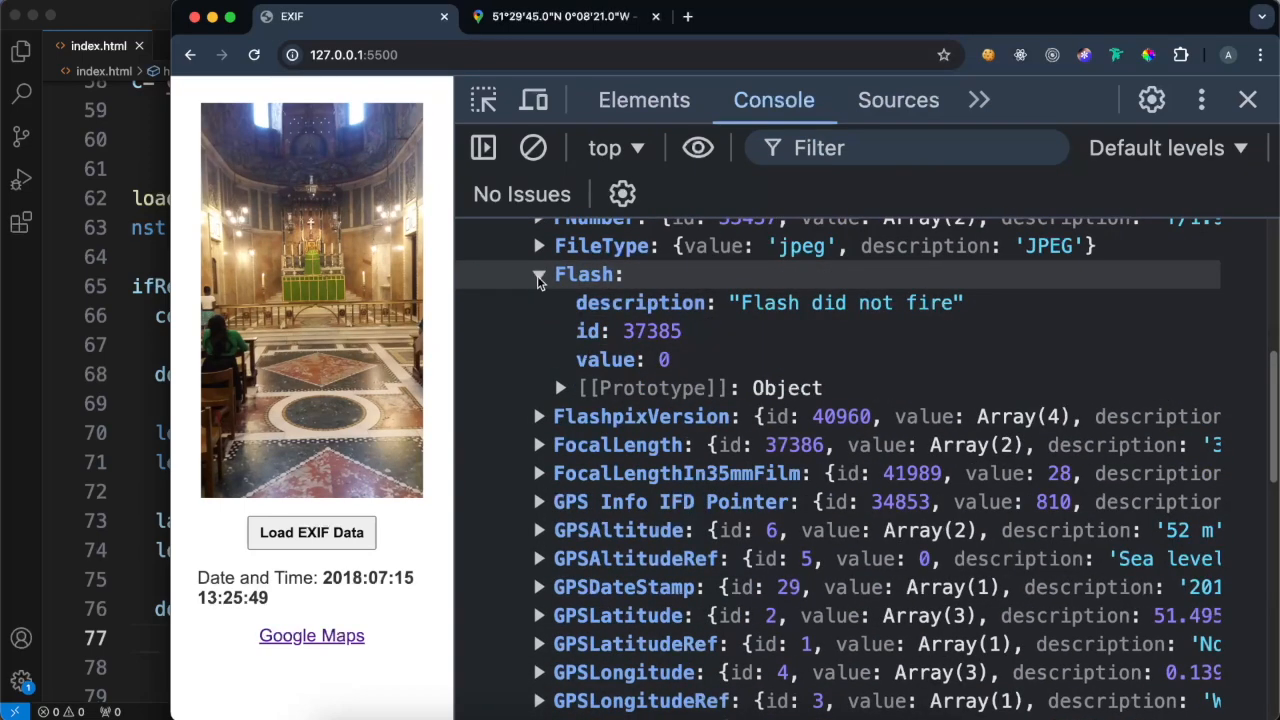
{"action": "left_click", "coordinate": [538, 280]}
{"action": "scroll", "coordinate": [538, 285], "scroll_direction": "down", "scroll_amount": 4}
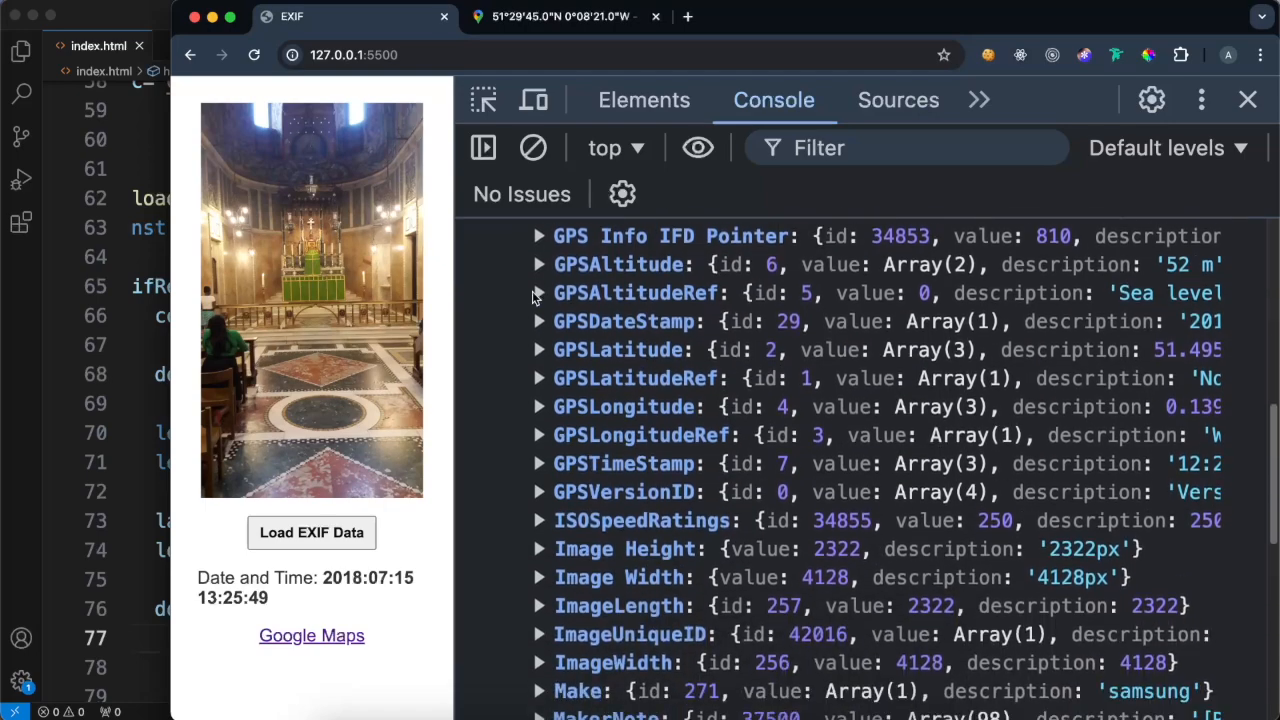
{"action": "scroll", "coordinate": [532, 291], "scroll_direction": "down", "scroll_amount": 2}
{"action": "scroll", "coordinate": [532, 291], "scroll_direction": "down", "scroll_amount": 3}
{"action": "scroll", "coordinate": [532, 291], "scroll_direction": "down", "scroll_amount": 2}
{"action": "left_click", "coordinate": [540, 308]}
{"action": "left_click", "coordinate": [540, 308]}
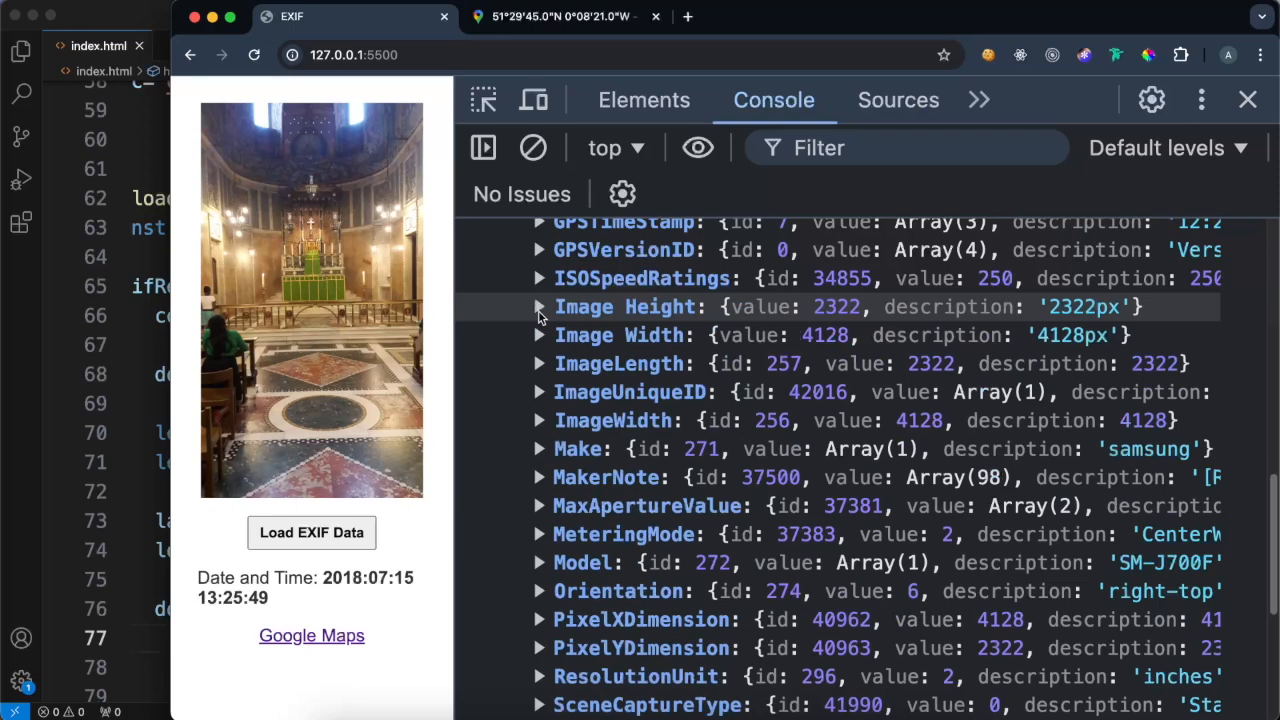
{"action": "scroll", "coordinate": [540, 340], "scroll_direction": "down", "scroll_amount": 3}
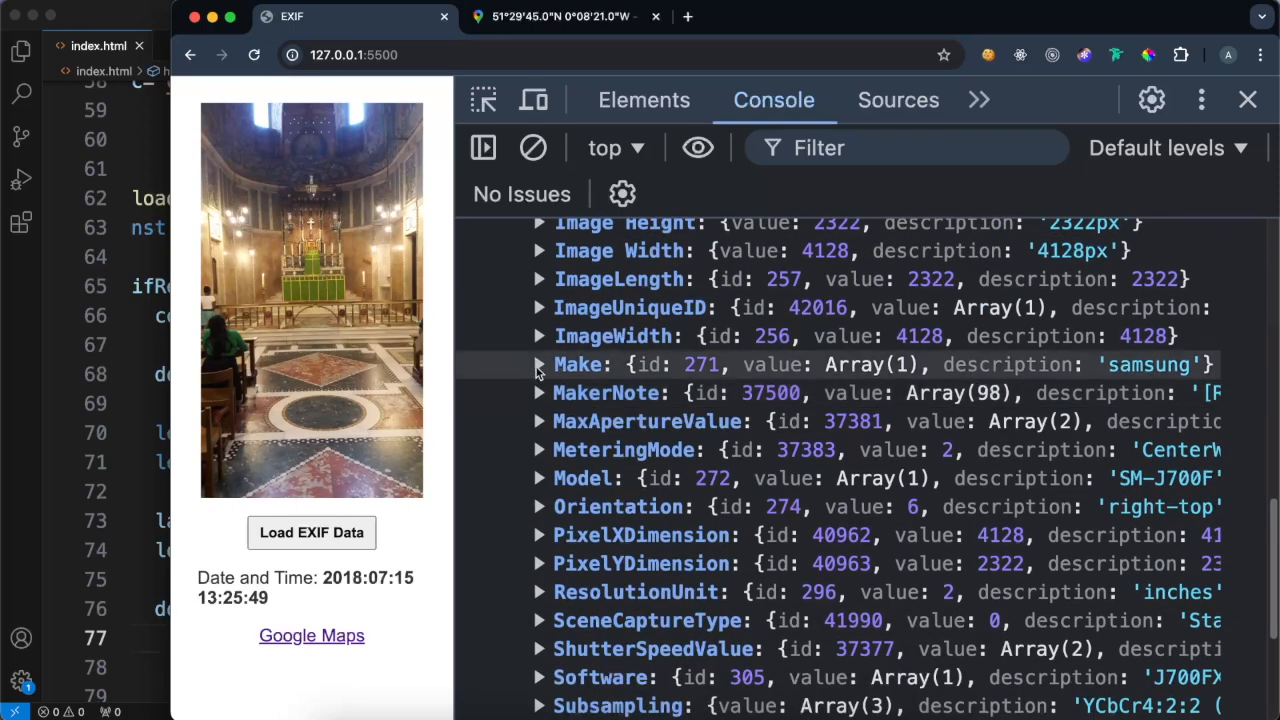
{"action": "left_click", "coordinate": [536, 367]}
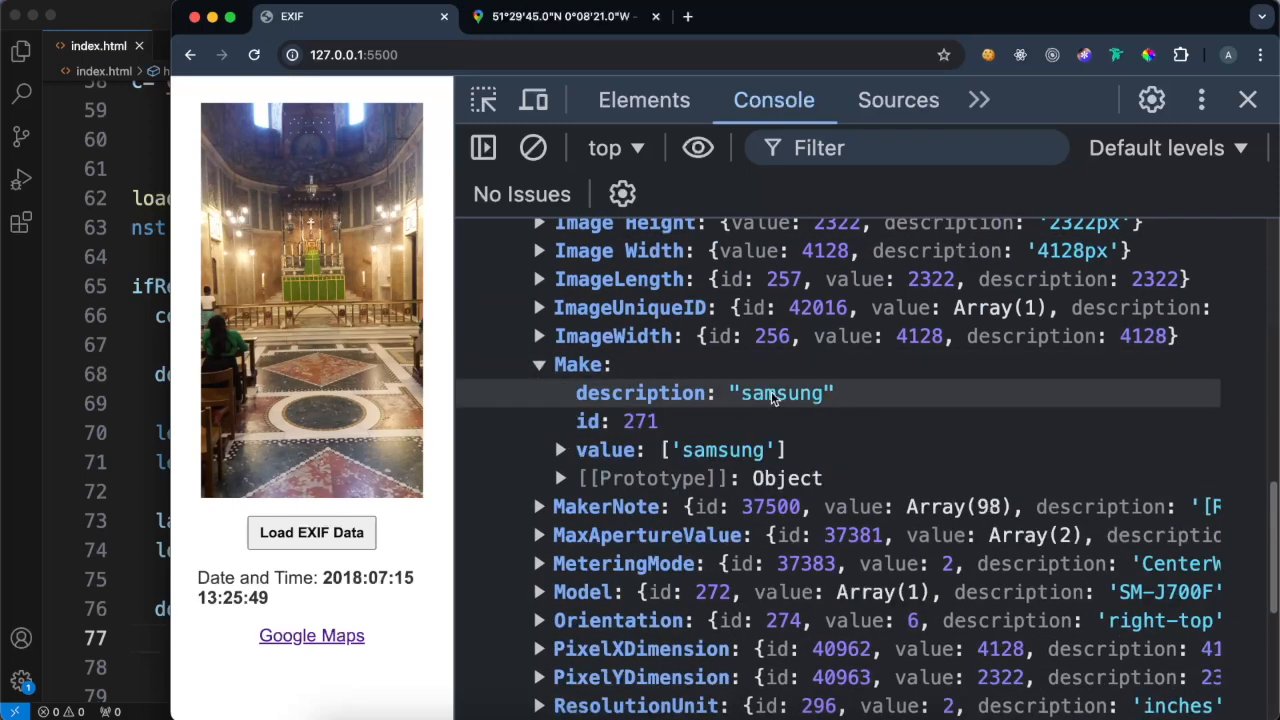
{"action": "scroll", "coordinate": [502, 396], "scroll_direction": "down", "scroll_amount": 1}
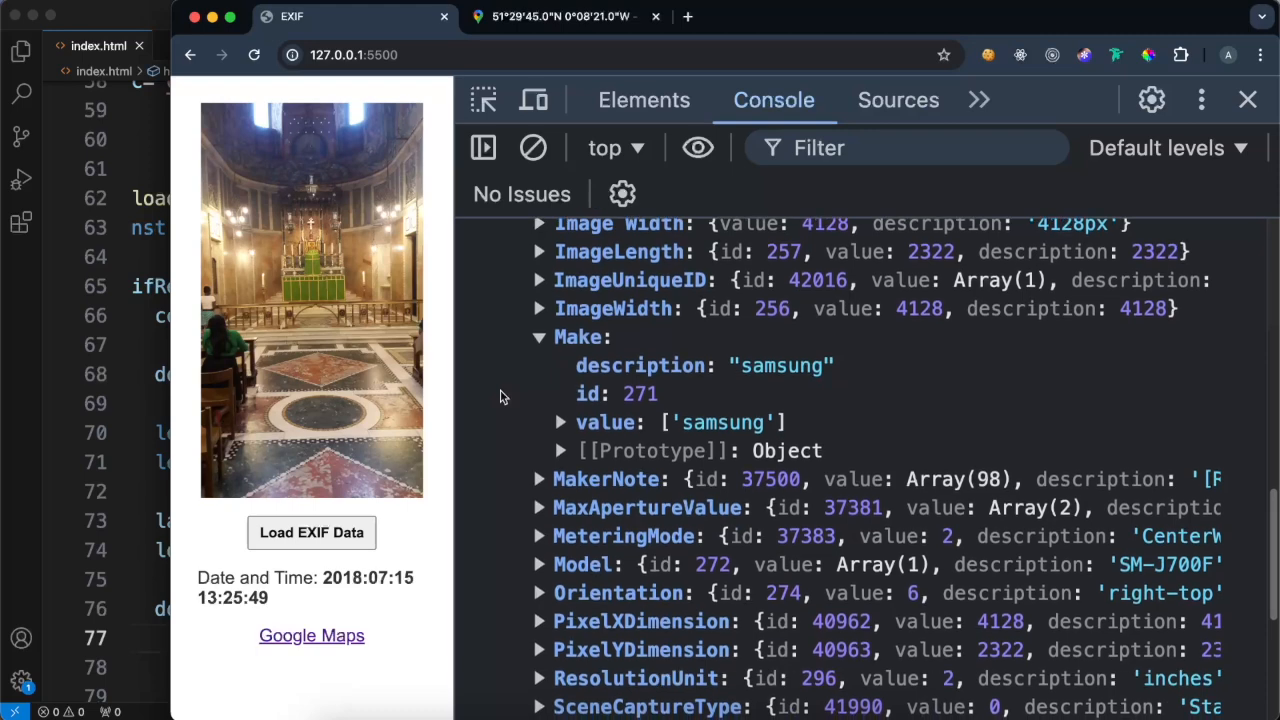
{"action": "scroll", "coordinate": [502, 396], "scroll_direction": "down", "scroll_amount": 5}
{"action": "scroll", "coordinate": [502, 396], "scroll_direction": "down", "scroll_amount": 2}
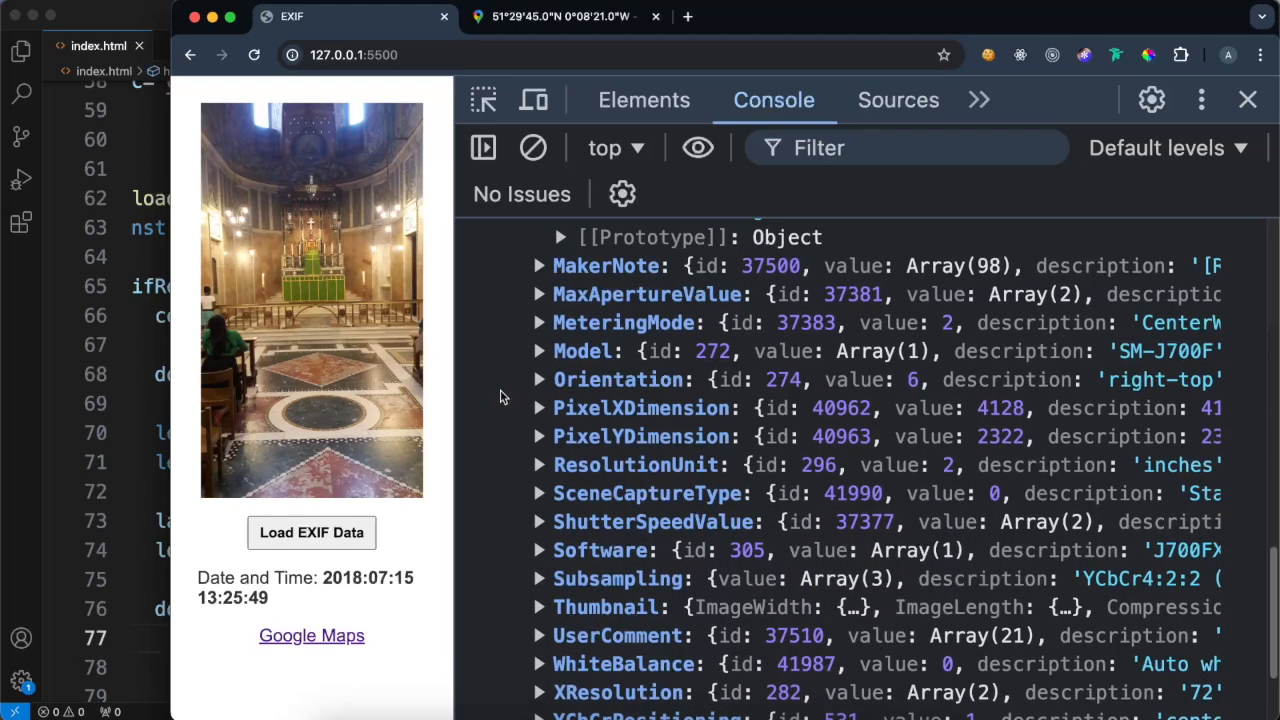
{"action": "scroll", "coordinate": [502, 396], "scroll_direction": "down", "scroll_amount": 4}
{"action": "scroll", "coordinate": [502, 396], "scroll_direction": "down", "scroll_amount": 1}
{"action": "scroll", "coordinate": [502, 396], "scroll_direction": "up", "scroll_amount": 6}
{"action": "scroll", "coordinate": [502, 396], "scroll_direction": "up", "scroll_amount": 1}
{"action": "left_click", "coordinate": [539, 364]}
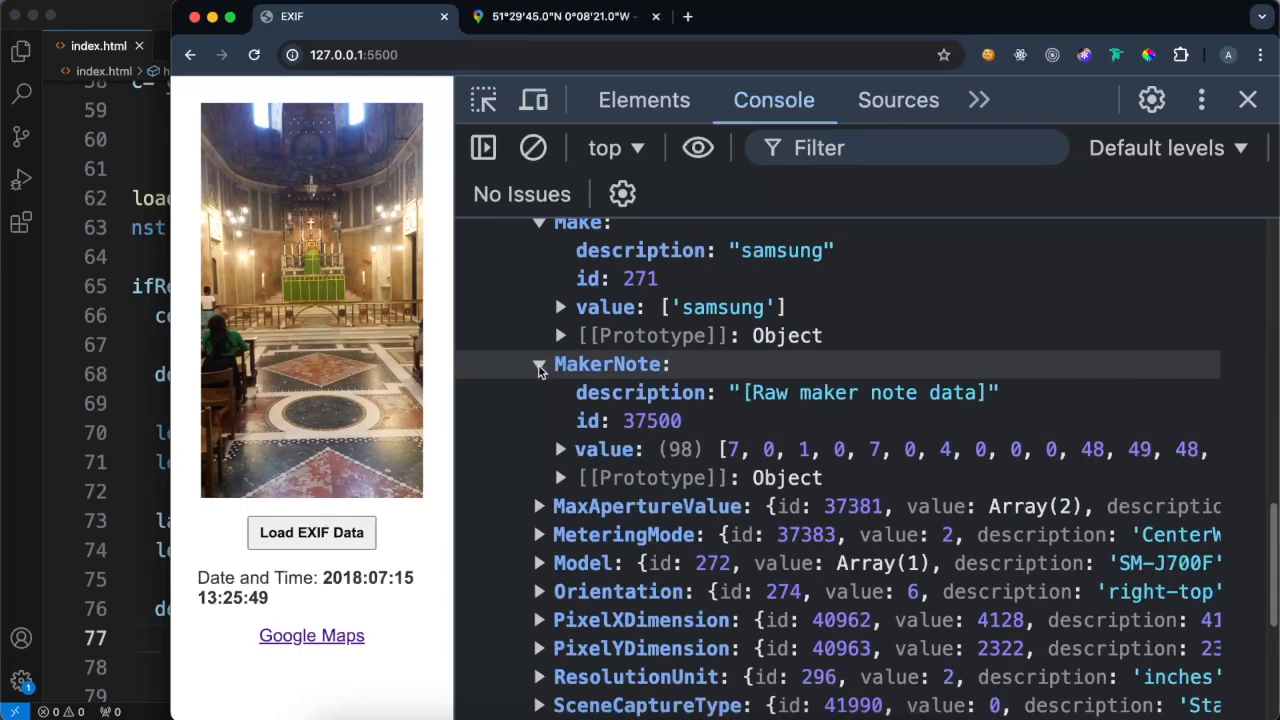
{"action": "left_click", "coordinate": [539, 366]}
{"action": "scroll", "coordinate": [480, 390], "scroll_direction": "up", "scroll_amount": 5}
{"action": "scroll", "coordinate": [463, 390], "scroll_direction": "up", "scroll_amount": 4}
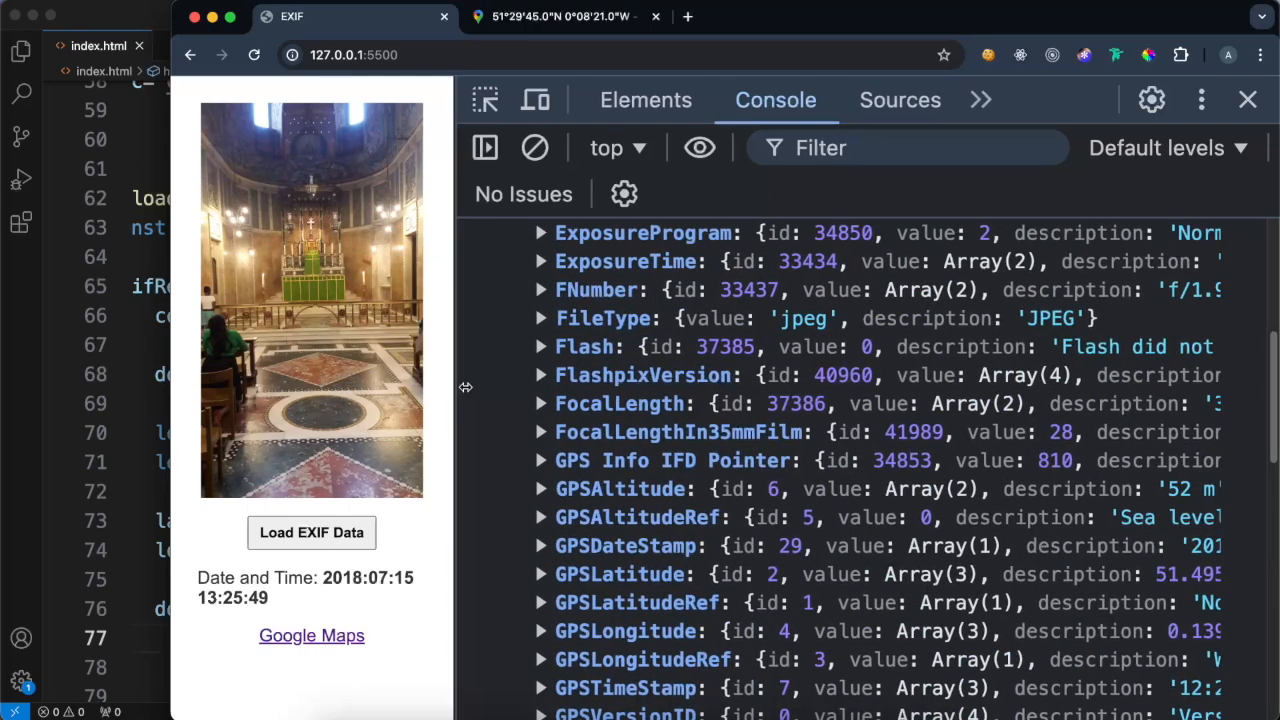
{"action": "left_click_drag", "start_coordinate": [462, 390], "coordinate": [920, 390]}
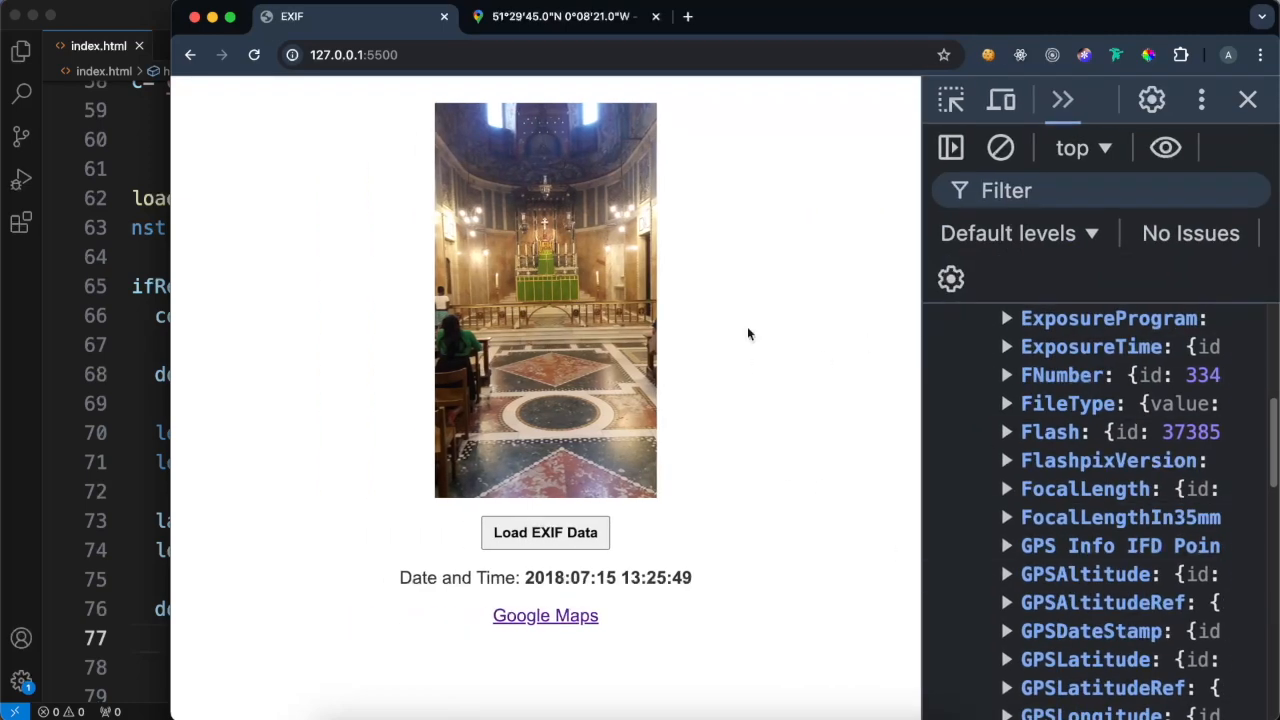